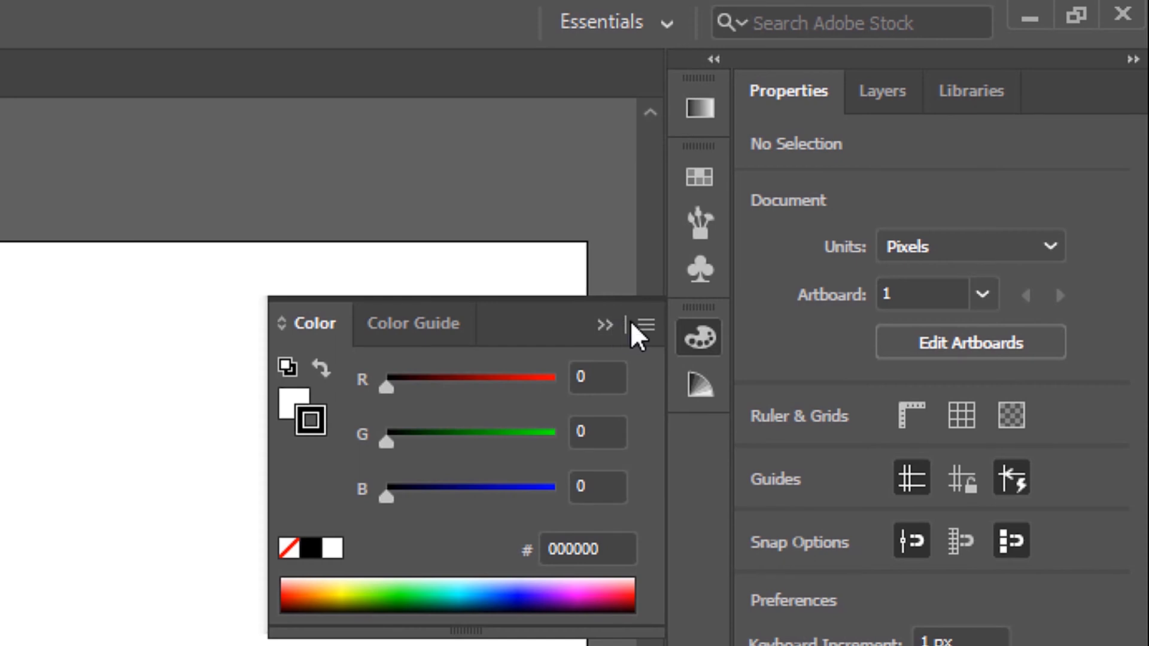
Step: Switch the color sliders to the HSB color mode
{"action": "left_click", "coordinate": [646, 324]}
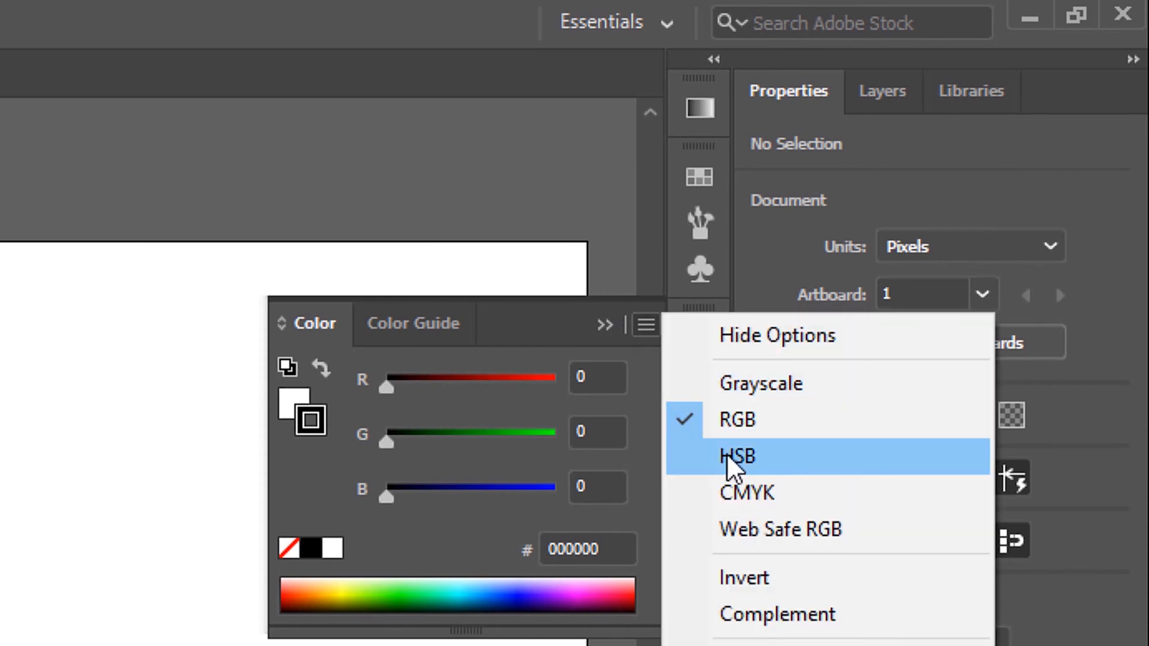
{"action": "left_click", "coordinate": [753, 466]}
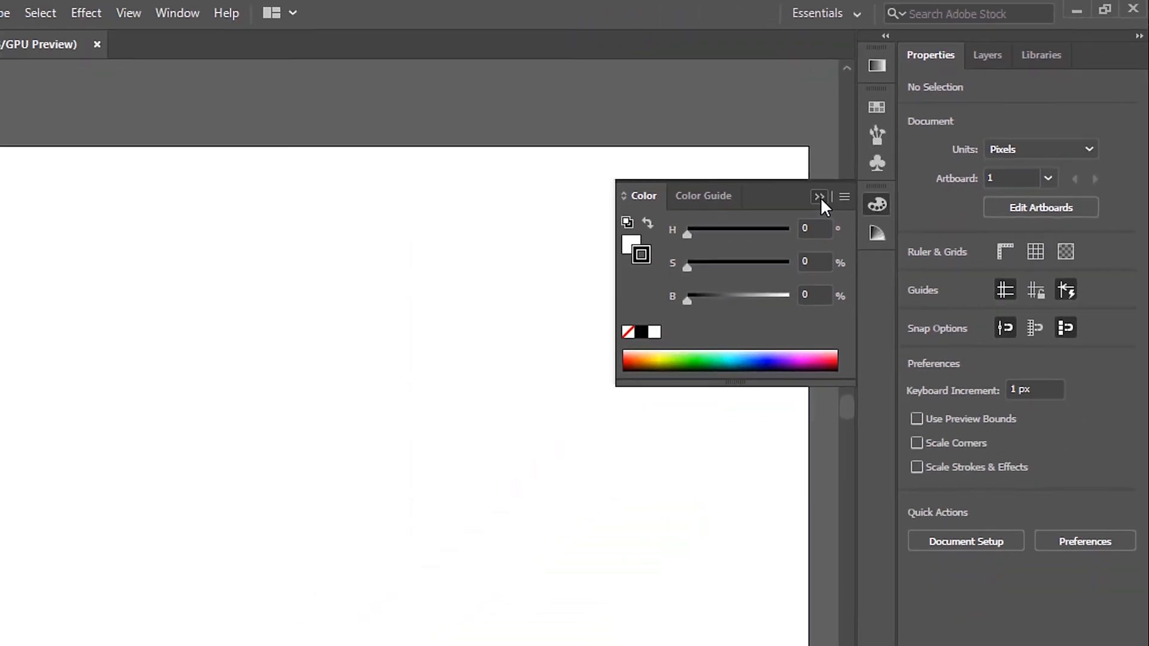
{"action": "left_click", "coordinate": [622, 313]}
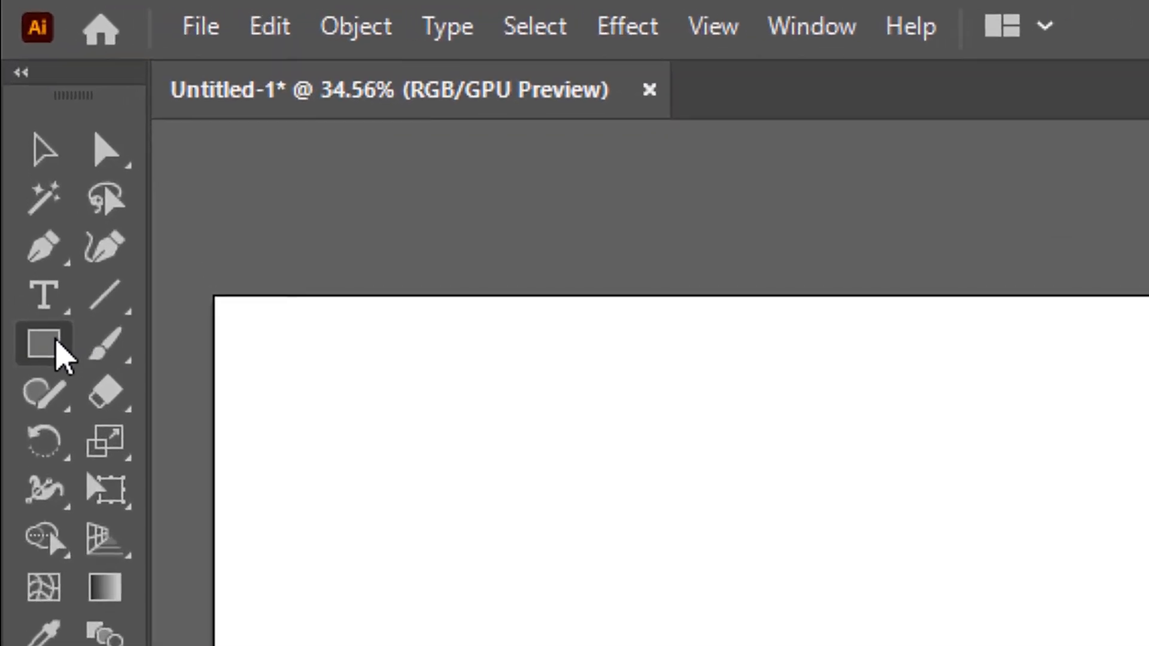
Step: Draw a circle about 483 px across with no fill and a white-to-black linear gradient stroke
{"action": "left_click", "coordinate": [18, 143]}
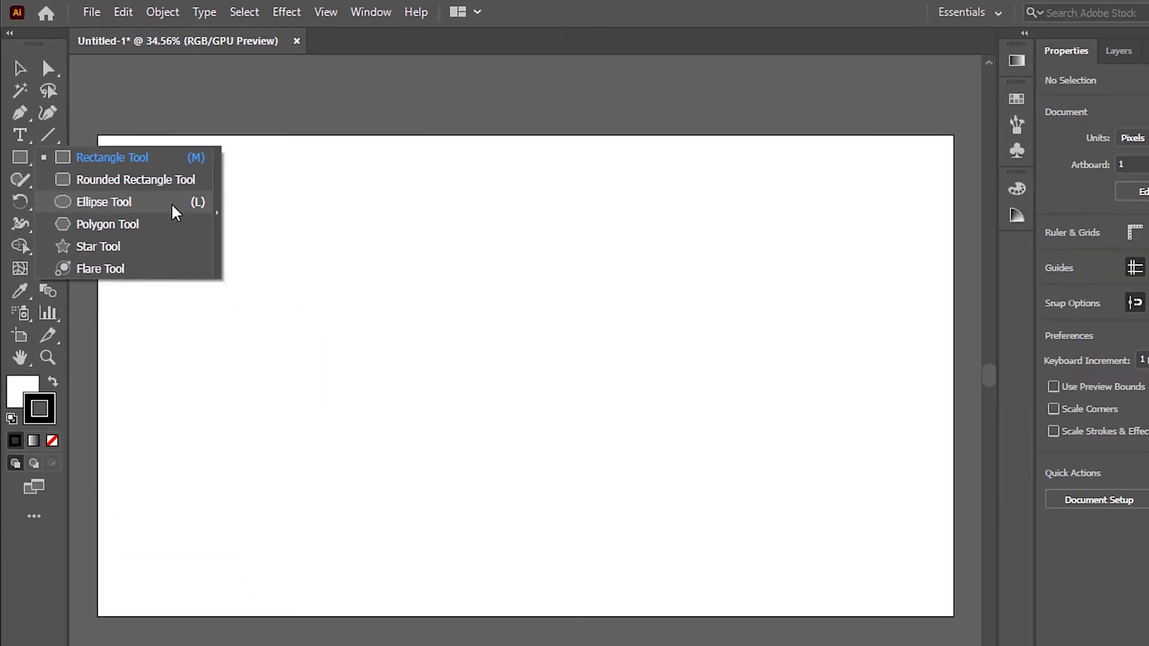
{"action": "left_click", "coordinate": [410, 467]}
{"action": "left_click", "coordinate": [23, 354]}
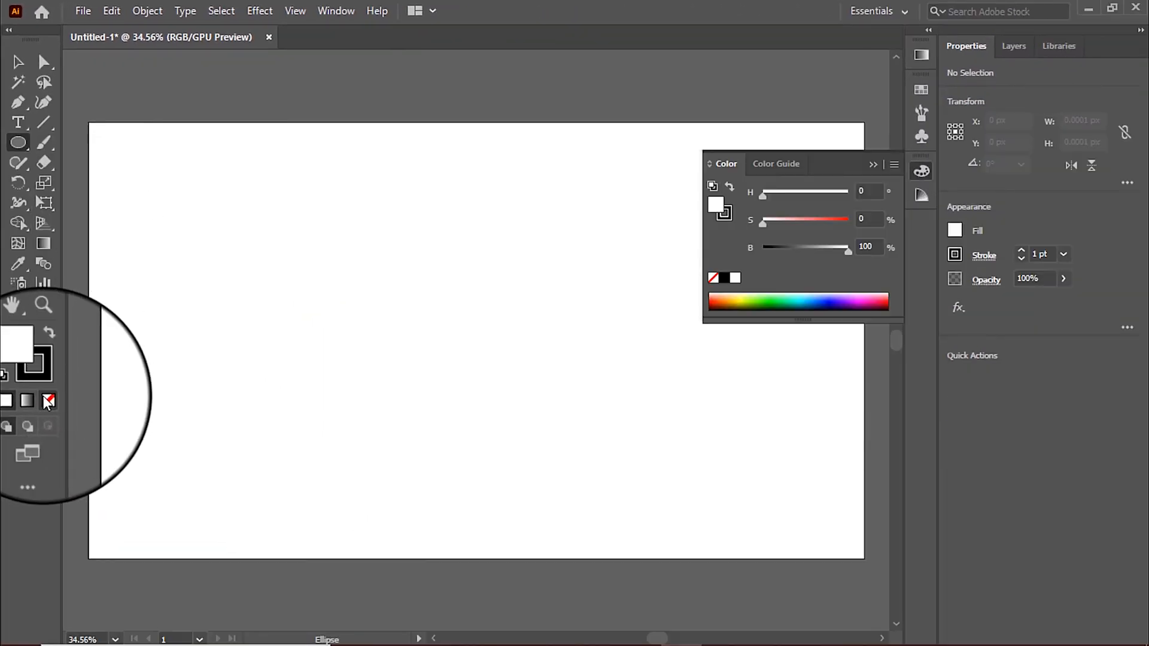
{"action": "left_click", "coordinate": [46, 398]}
{"action": "left_click", "coordinate": [44, 364]}
{"action": "left_click", "coordinate": [31, 400]}
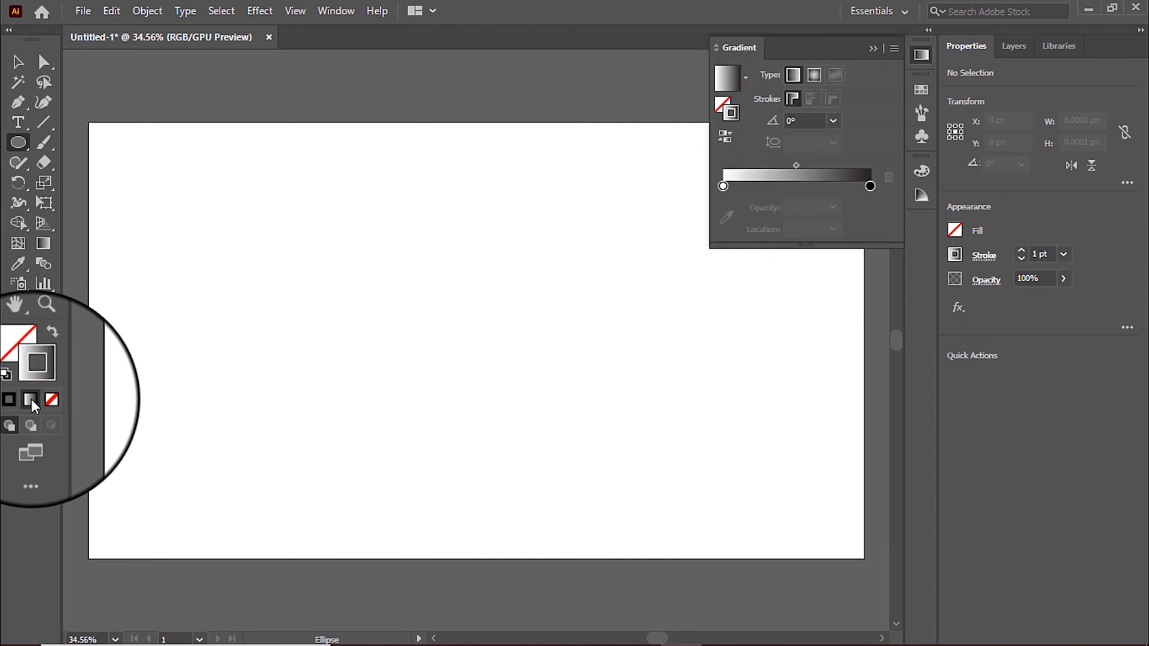
{"action": "left_click_drag", "start_coordinate": [366, 227], "coordinate": [523, 421]}
{"action": "key", "text": "shift"}
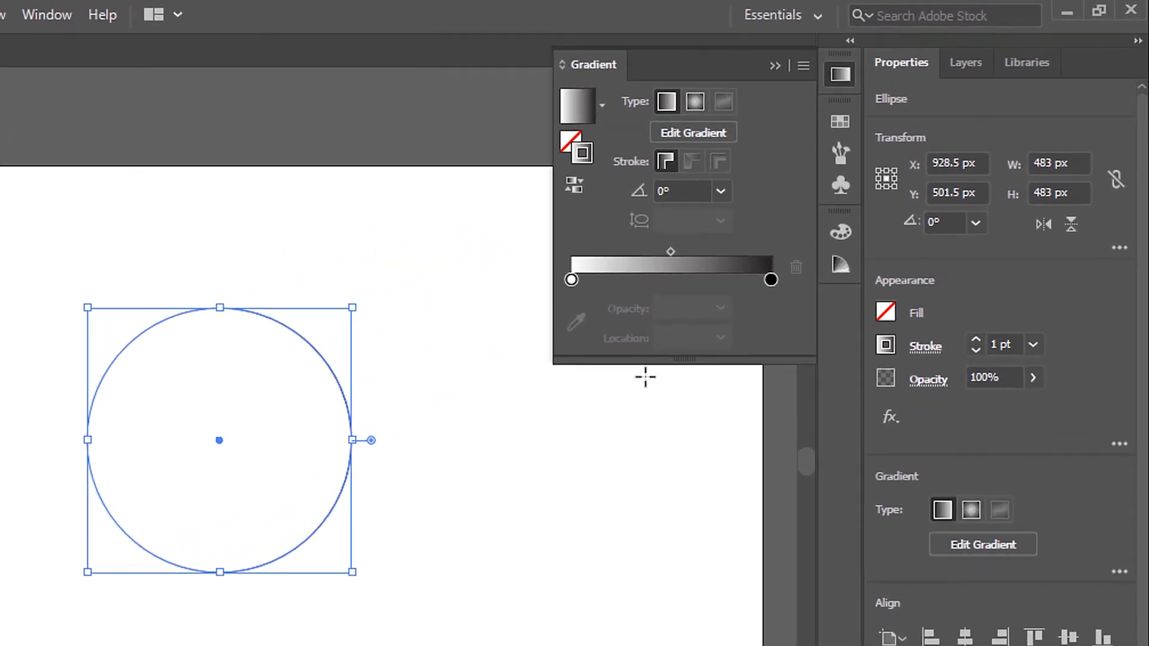
Step: Set the circle's stroke weight to 100 pt and scale it down proportionally to about 89 px
{"action": "left_click", "coordinate": [1029, 280]}
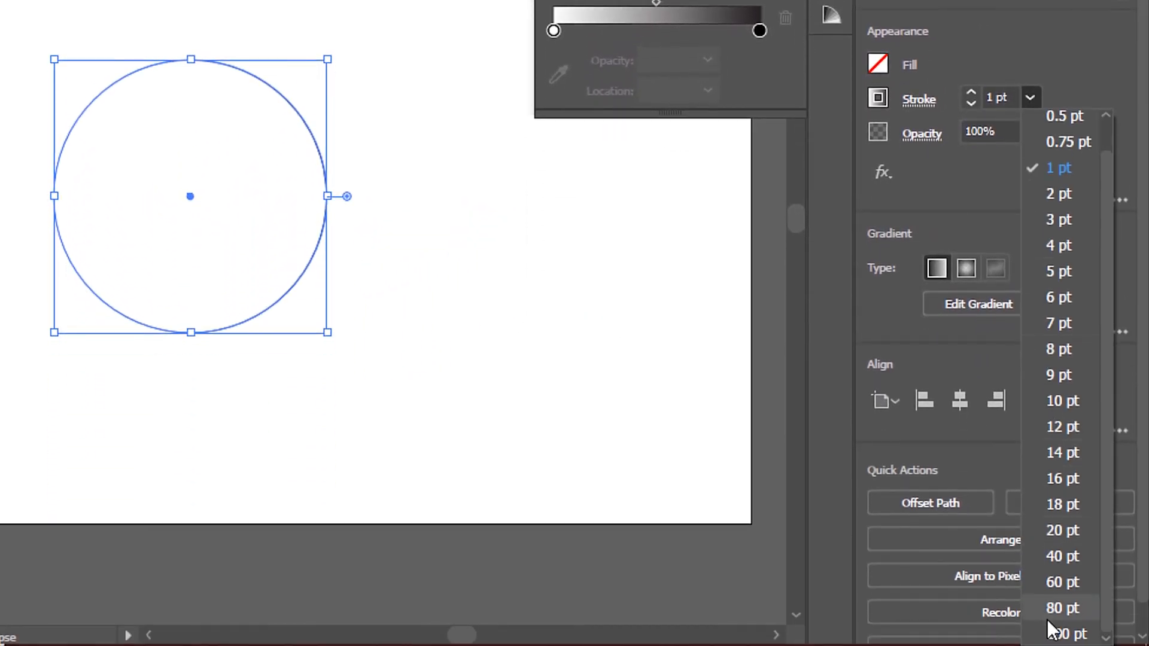
{"action": "left_click", "coordinate": [1053, 632]}
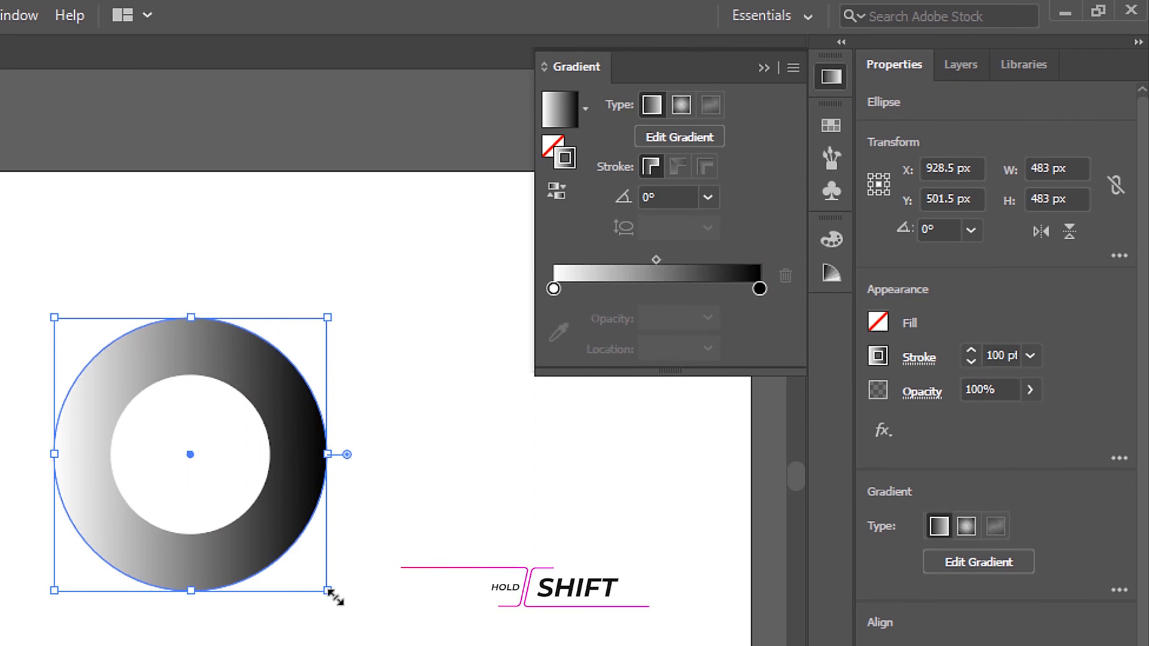
{"action": "left_click_drag", "start_coordinate": [328, 593], "coordinate": [158, 421]}
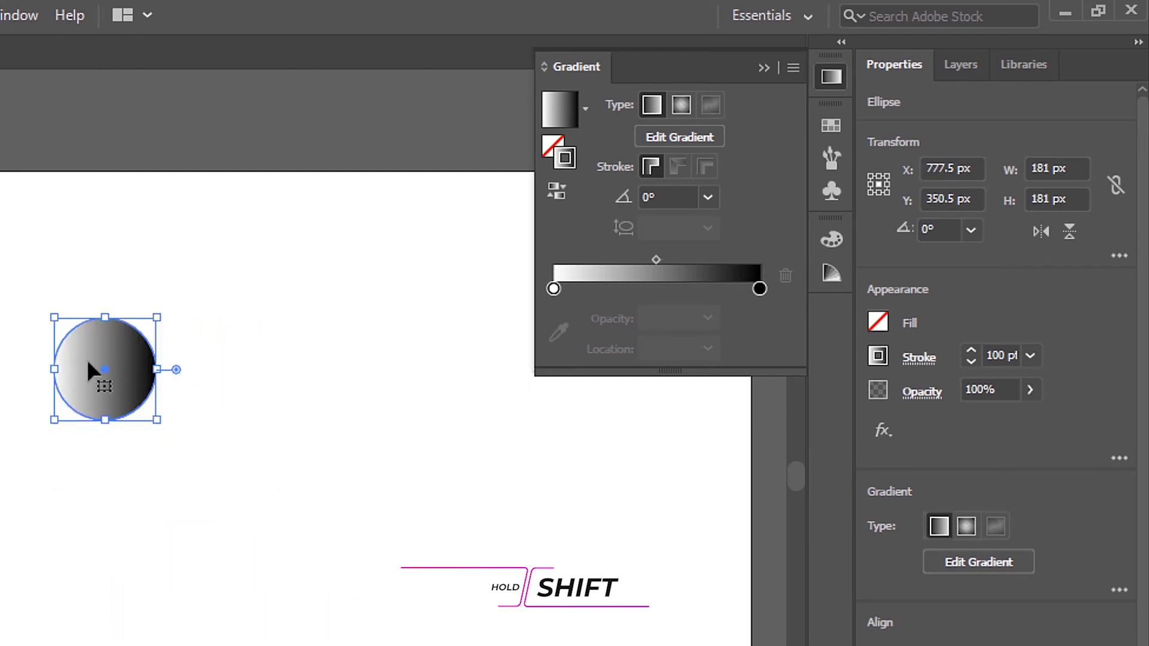
{"action": "scroll", "coordinate": [87, 359], "scroll_direction": "up", "scroll_amount": 6}
{"action": "scroll", "coordinate": [160, 358], "scroll_direction": "down", "scroll_amount": 4}
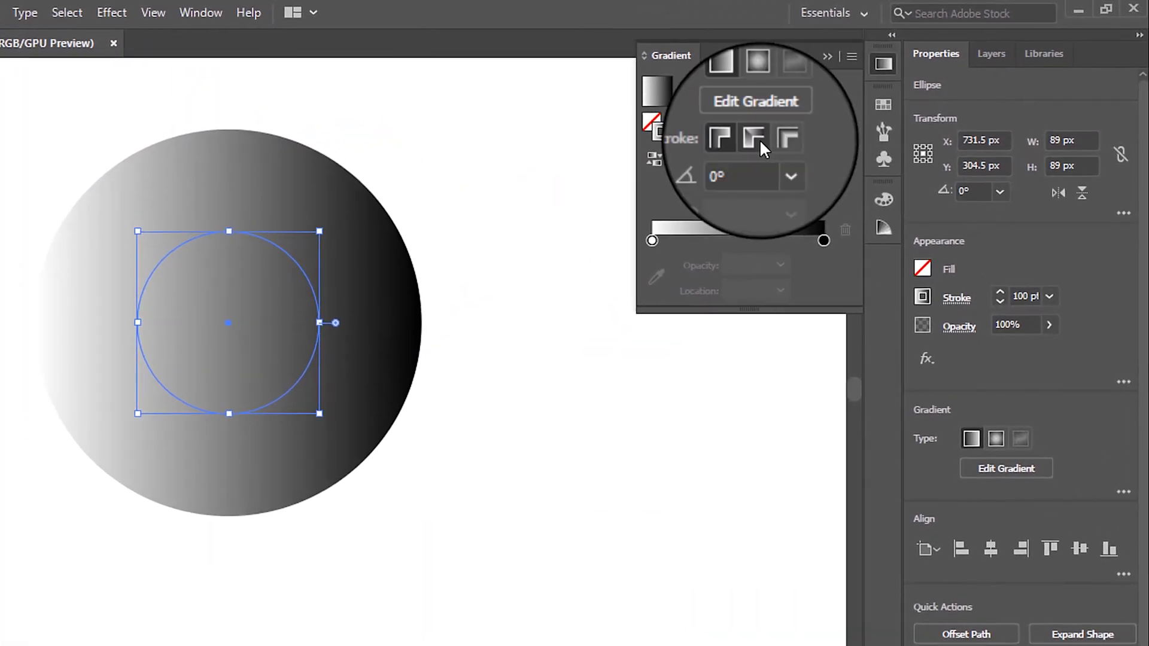
Step: Apply the gradient along the circle's stroke and enlarge the circle proportionally to 100 px to close the center hole
{"action": "left_click", "coordinate": [812, 119]}
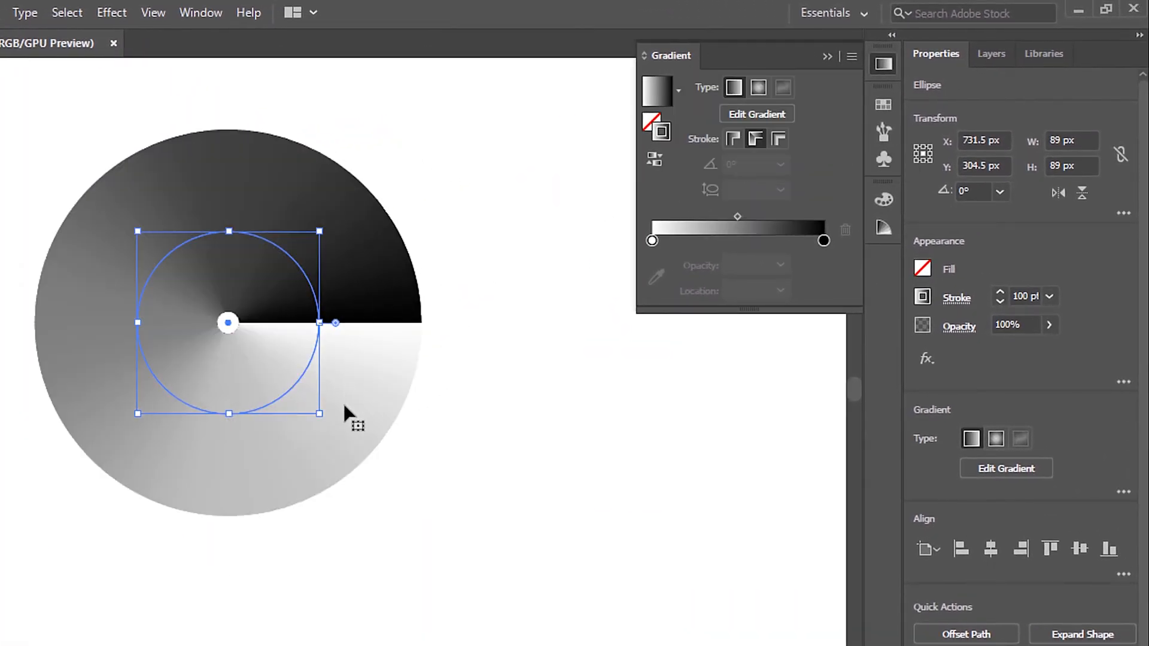
{"action": "mouse_move", "coordinate": [321, 414]}
{"action": "left_mouse_down"}
{"action": "mouse_move", "coordinate": [354, 444]}
{"action": "mouse_move", "coordinate": [307, 388]}
{"action": "mouse_move", "coordinate": [359, 453]}
{"action": "mouse_move", "coordinate": [344, 446]}
{"action": "left_mouse_up"}
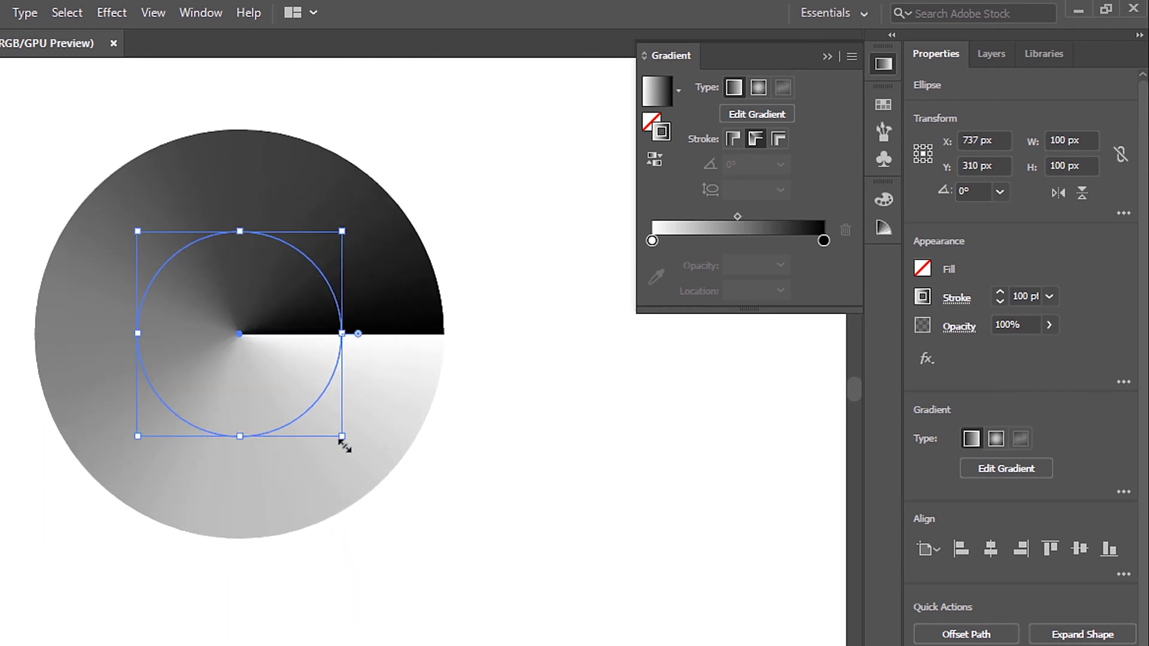
{"action": "left_click", "coordinate": [448, 159]}
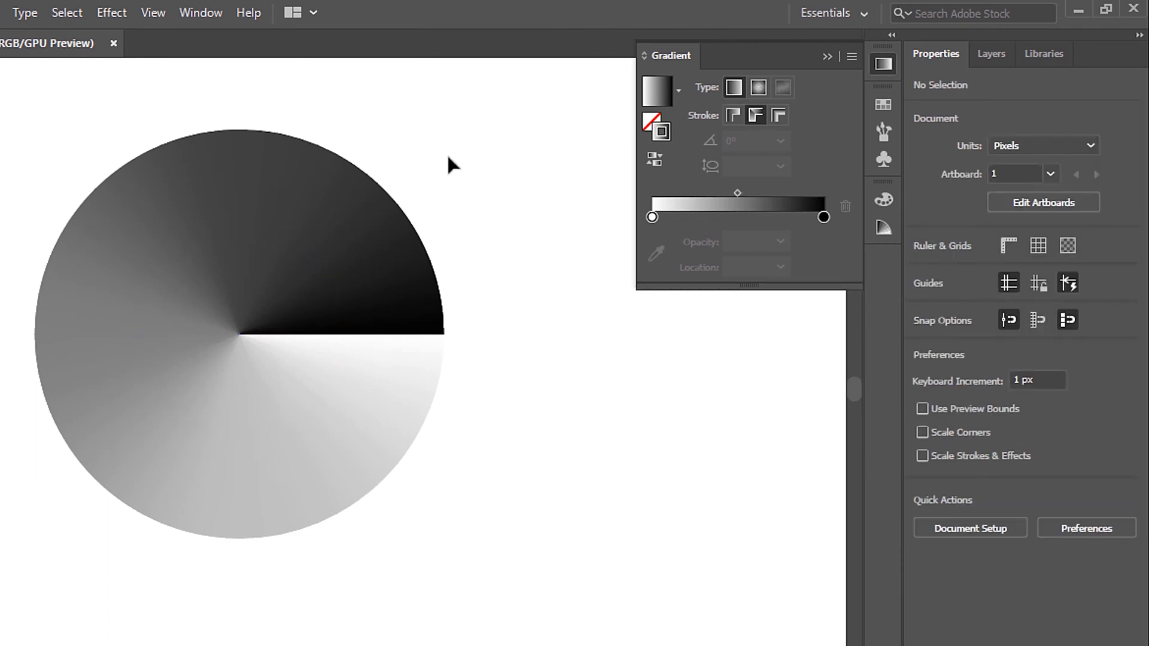
Step: Rotate the gradient circle to 315° and reverse its gradient
{"action": "left_click", "coordinate": [412, 300]}
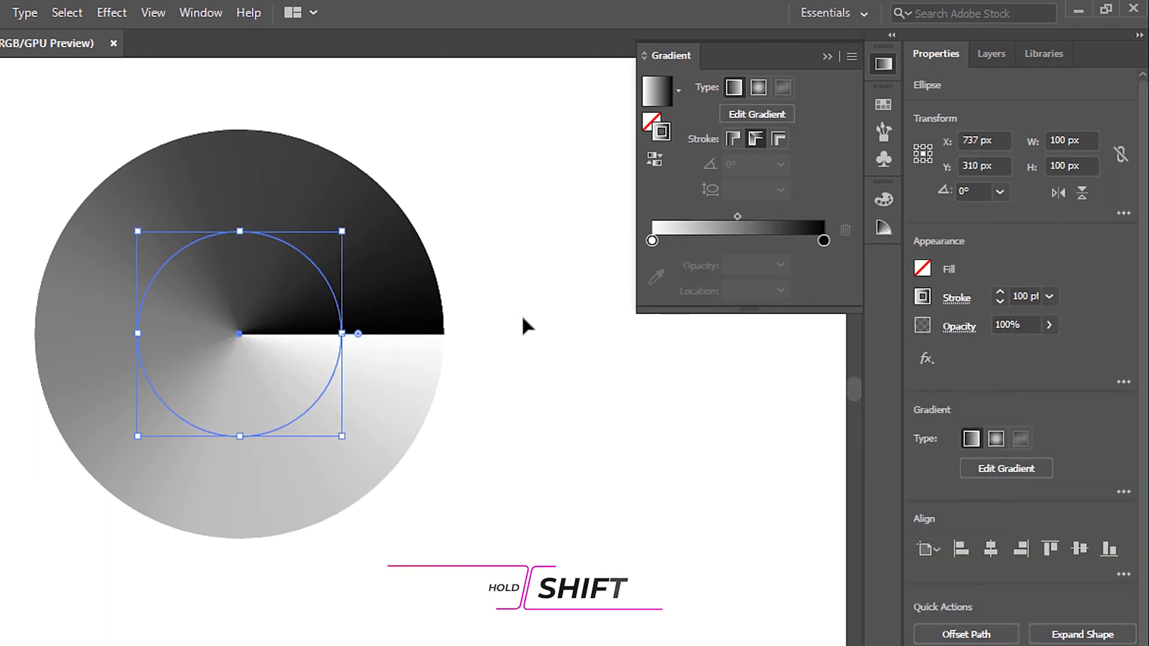
{"action": "left_click_drag", "start_coordinate": [354, 443], "coordinate": [287, 469]}
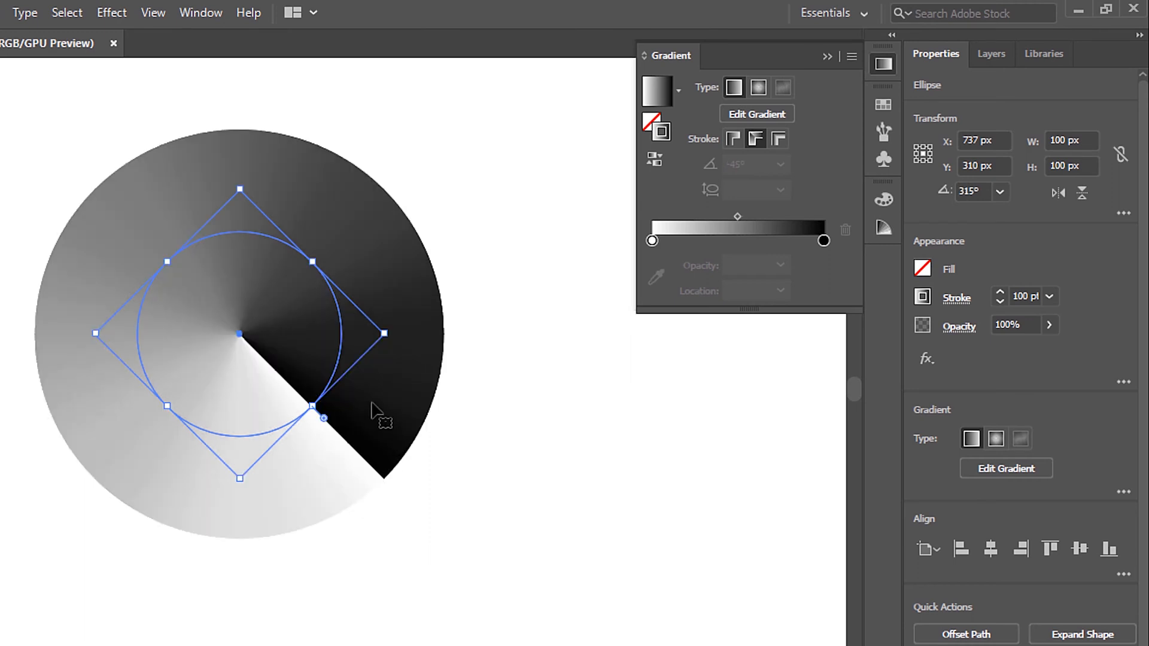
{"action": "left_click", "coordinate": [655, 160]}
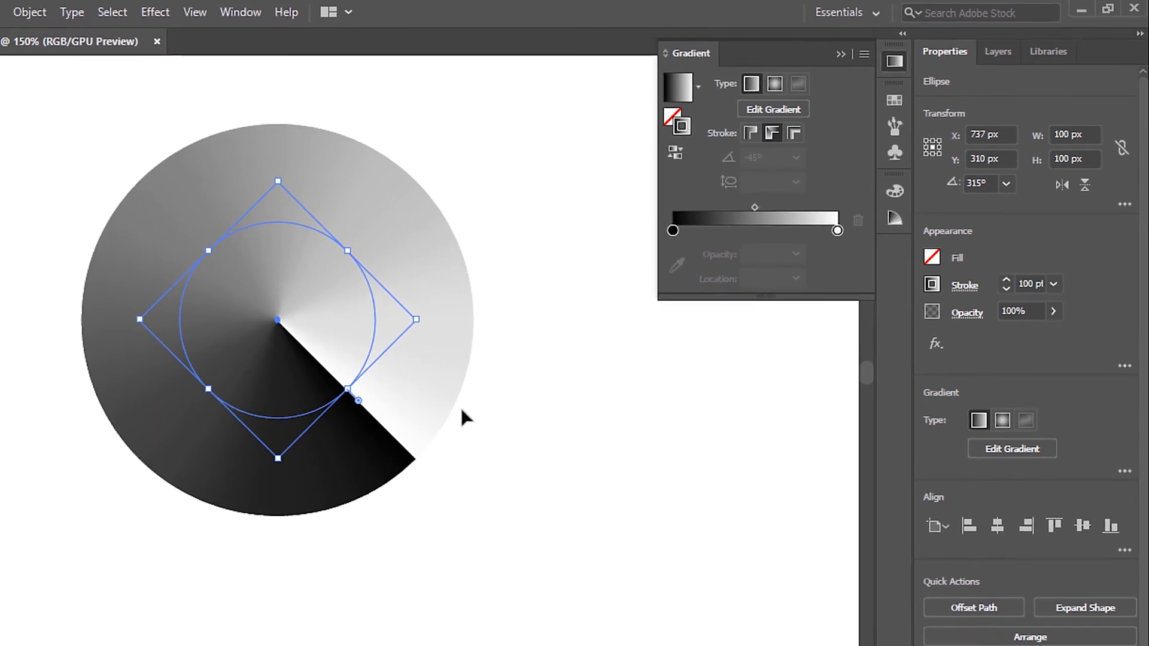
Step: Duplicate the circle straight below the original and rotate the copy to 135°
{"action": "key", "text": "ctrl+minus"}
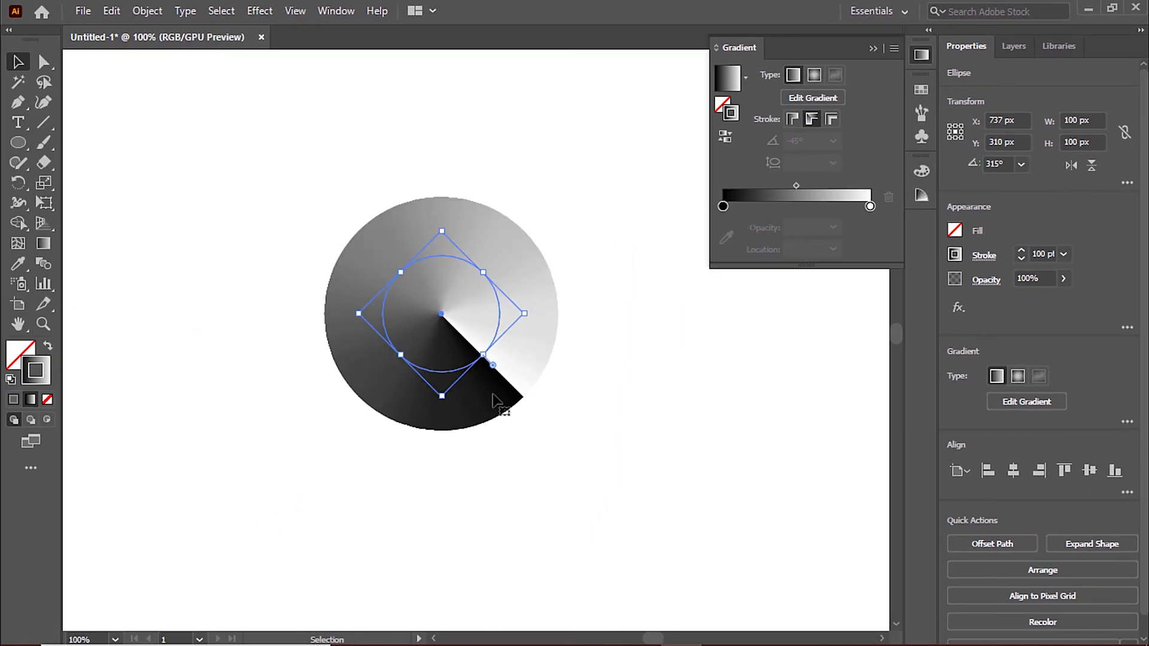
{"action": "left_click_drag", "start_coordinate": [494, 401], "coordinate": [492, 584]}
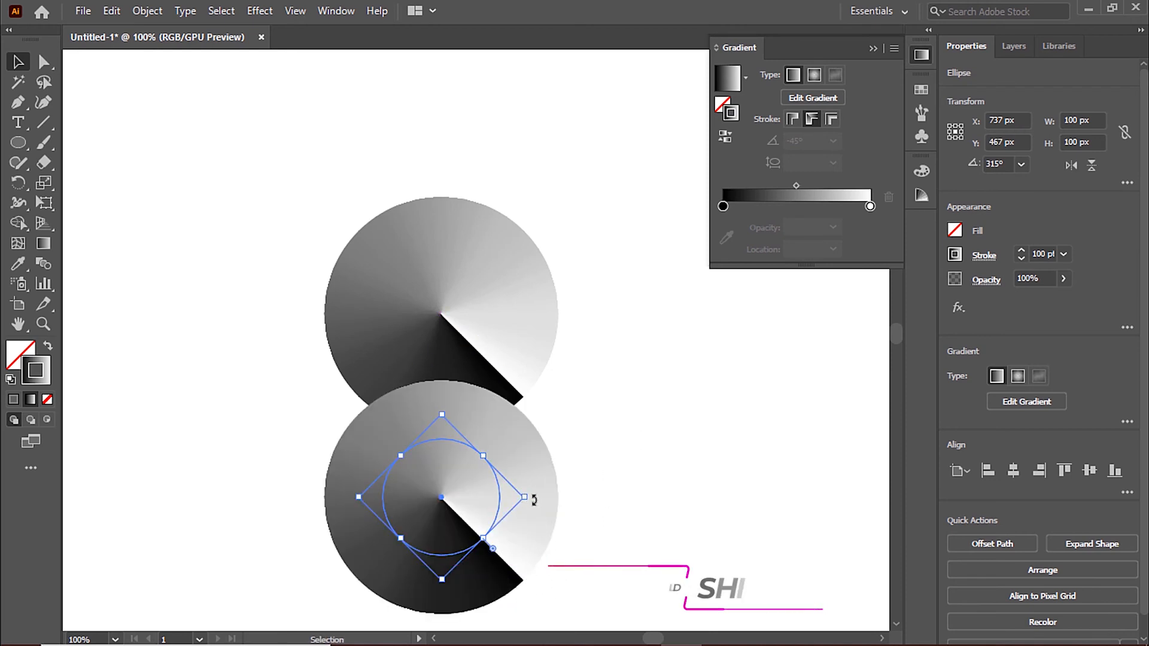
{"action": "left_click_drag", "start_coordinate": [534, 501], "coordinate": [340, 463]}
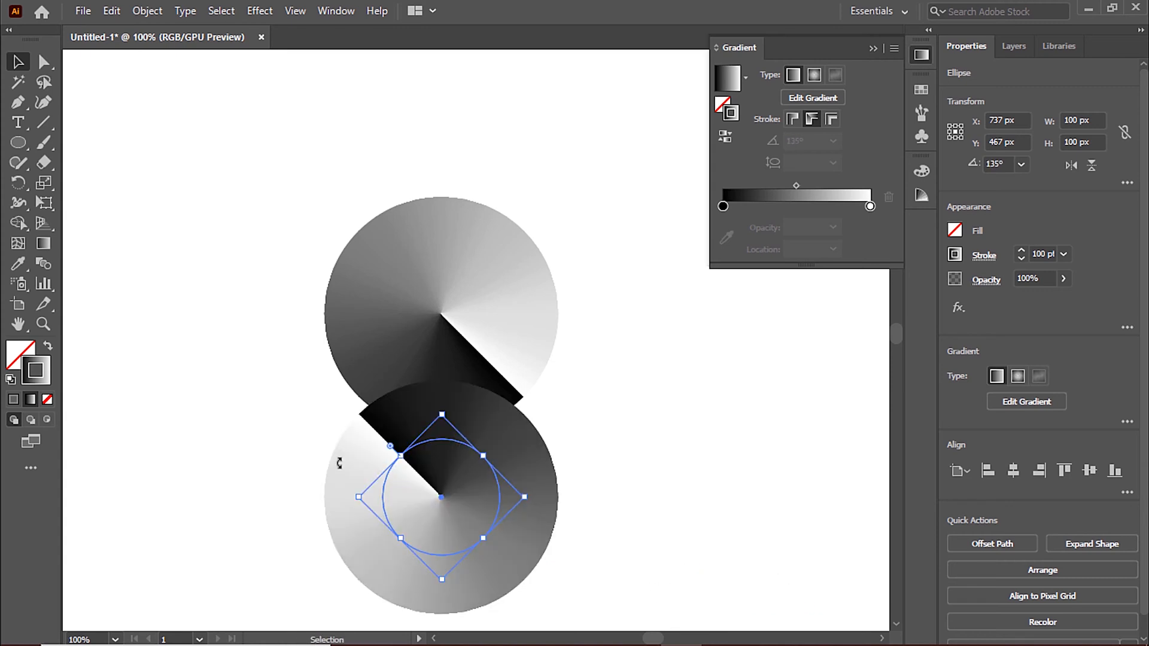
Step: Reverse the lower circle's gradient and move it up to Y 452 px so it overlaps the upper circle
{"action": "left_click", "coordinate": [725, 136]}
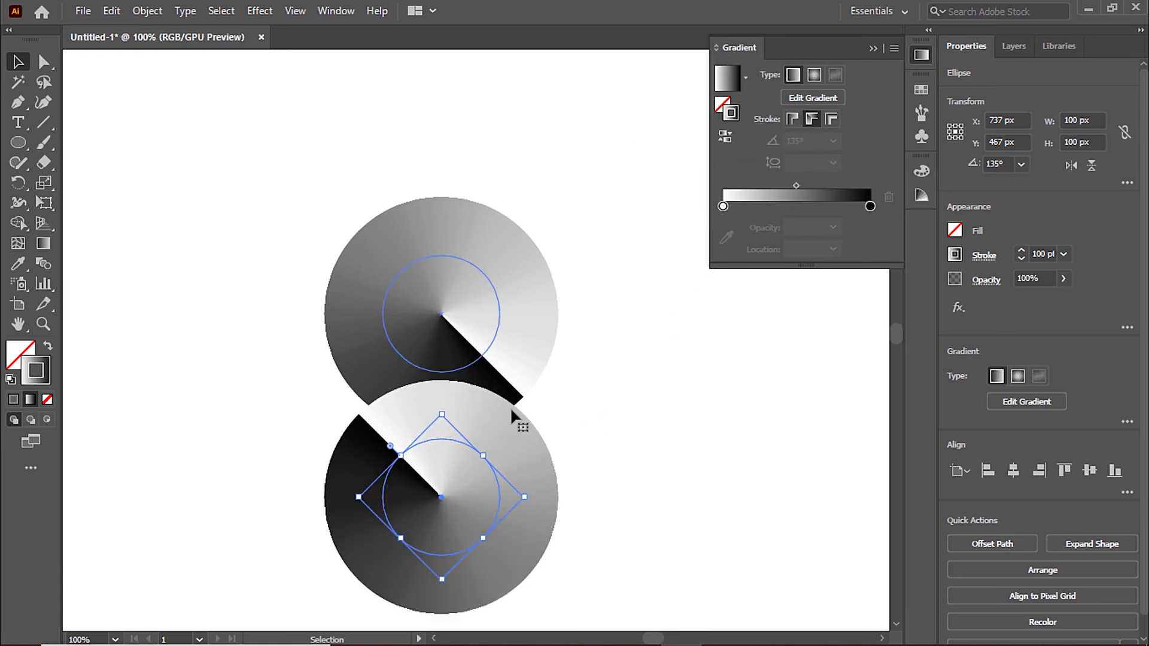
{"action": "left_click_drag", "start_coordinate": [505, 440], "coordinate": [509, 431]}
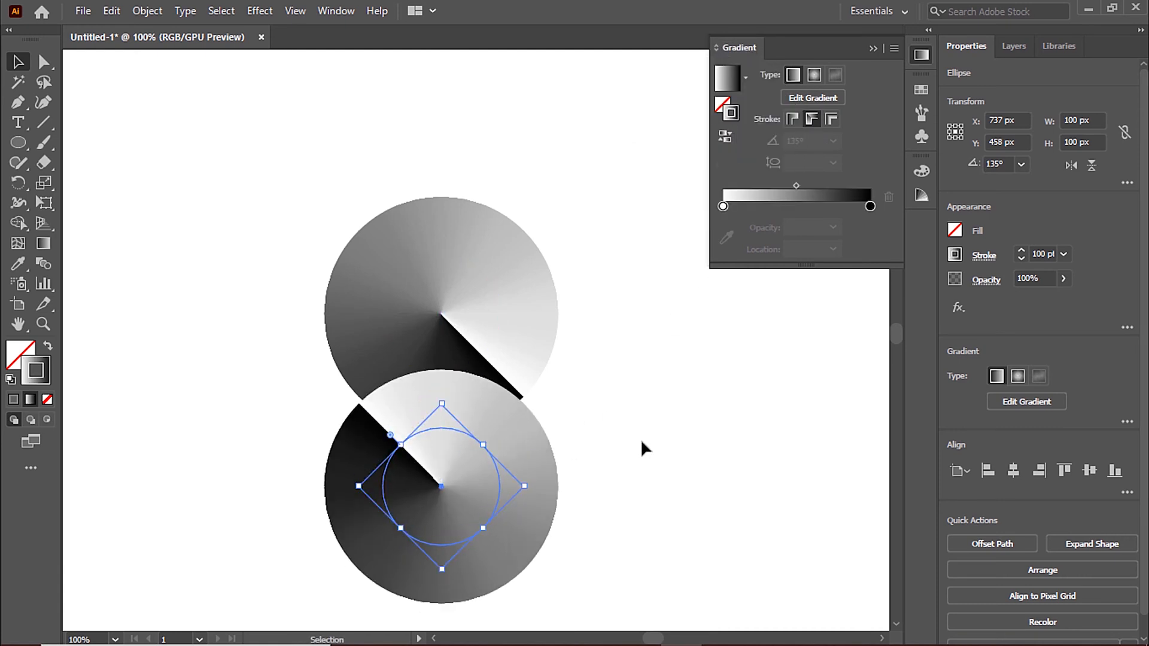
{"action": "key", "text": "Up"}
{"action": "key", "text": "Up"}
{"action": "key", "text": "Up"}
{"action": "key", "text": "Up"}
{"action": "key", "text": "Up"}
{"action": "key", "text": "Up"}
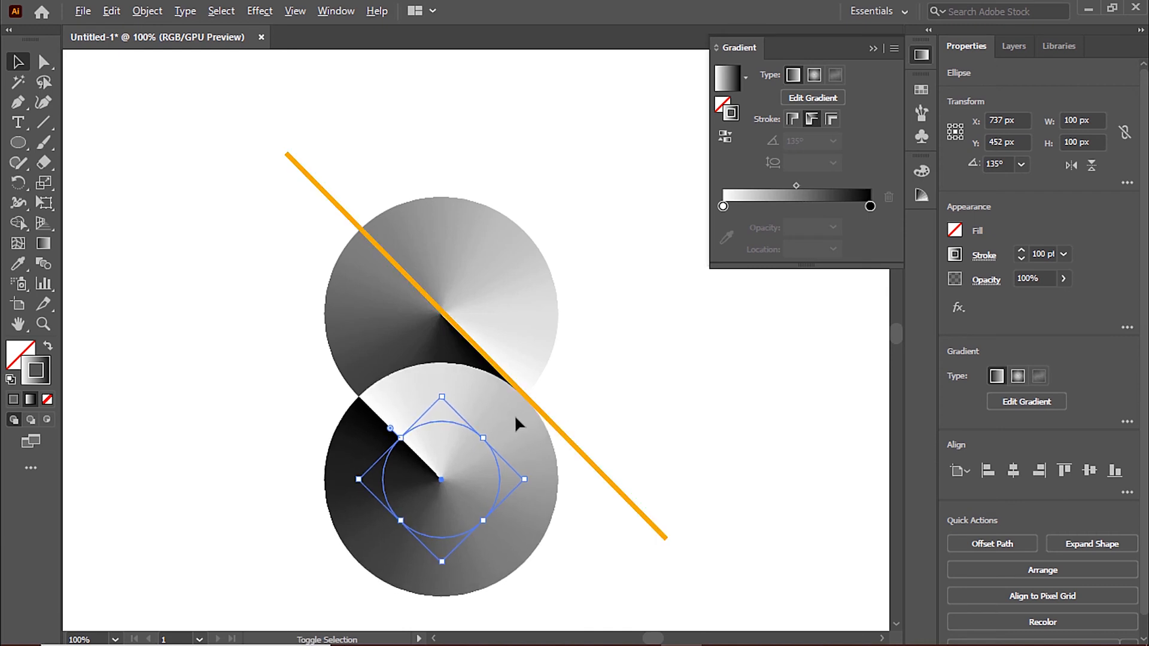
Step: Nudge the lower circle to X 736 px, Y 450 px so its edge meets the upper circle's diagonal, and deselect it
{"action": "scroll", "coordinate": [496, 394], "scroll_direction": "up", "scroll_amount": 3}
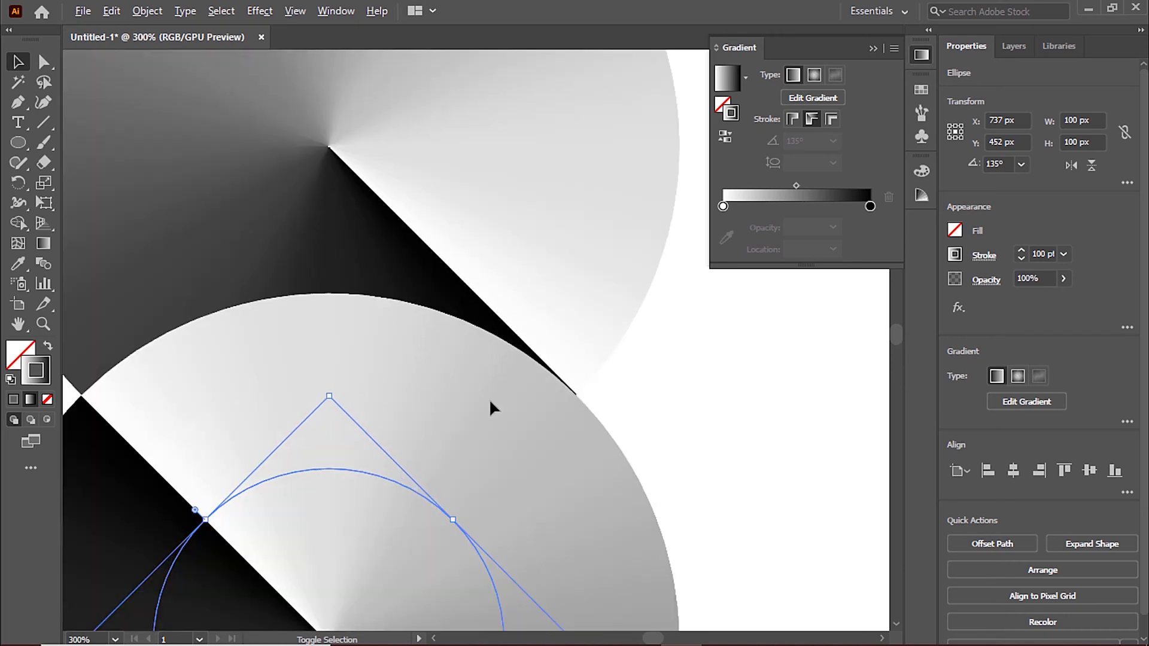
{"action": "scroll", "coordinate": [492, 409], "scroll_direction": "up", "scroll_amount": 1}
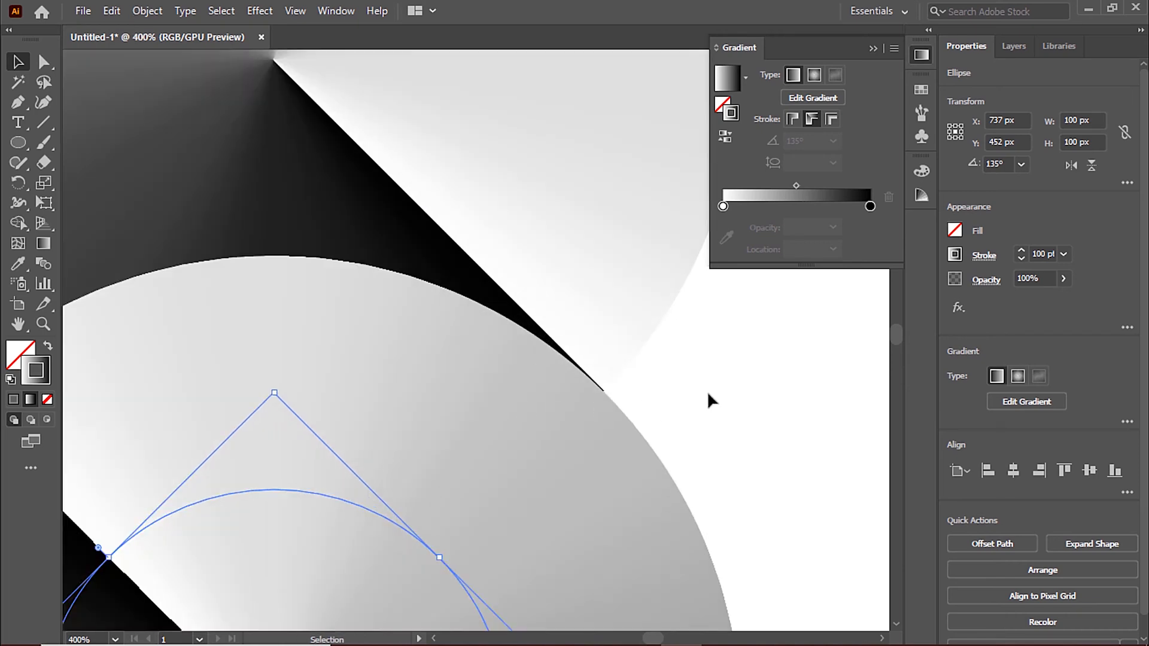
{"action": "key", "text": "Up"}
{"action": "key", "text": "Up"}
{"action": "key", "text": "Left"}
{"action": "scroll", "coordinate": [767, 393], "scroll_direction": "down", "scroll_amount": 1}
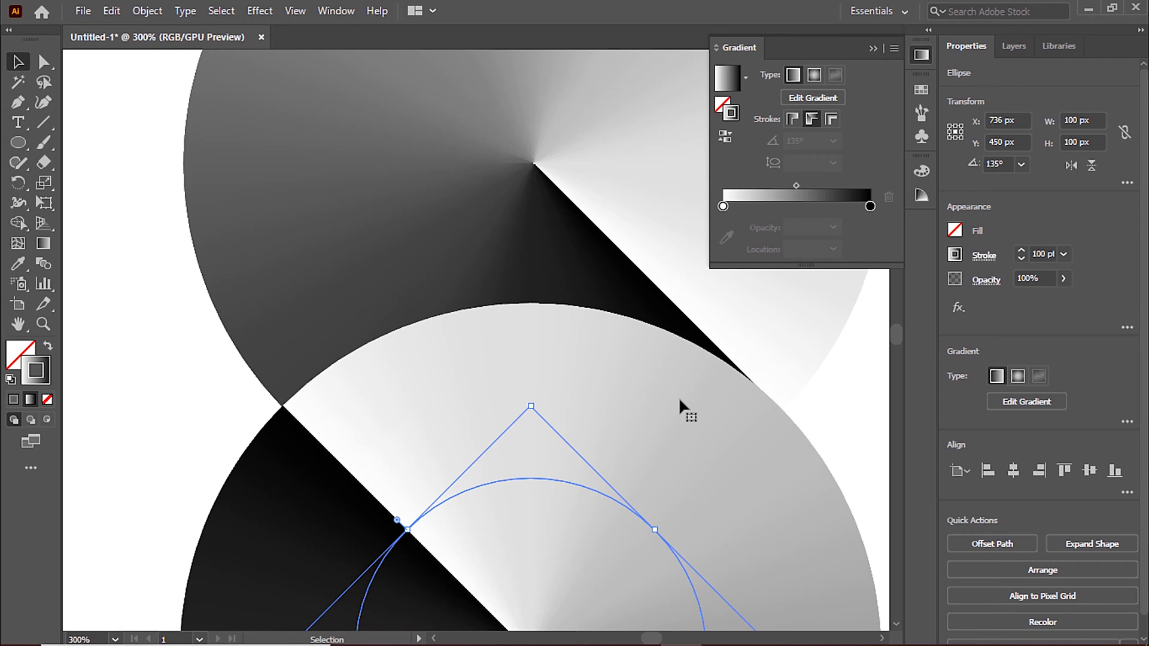
{"action": "key", "text": "ctrl+0"}
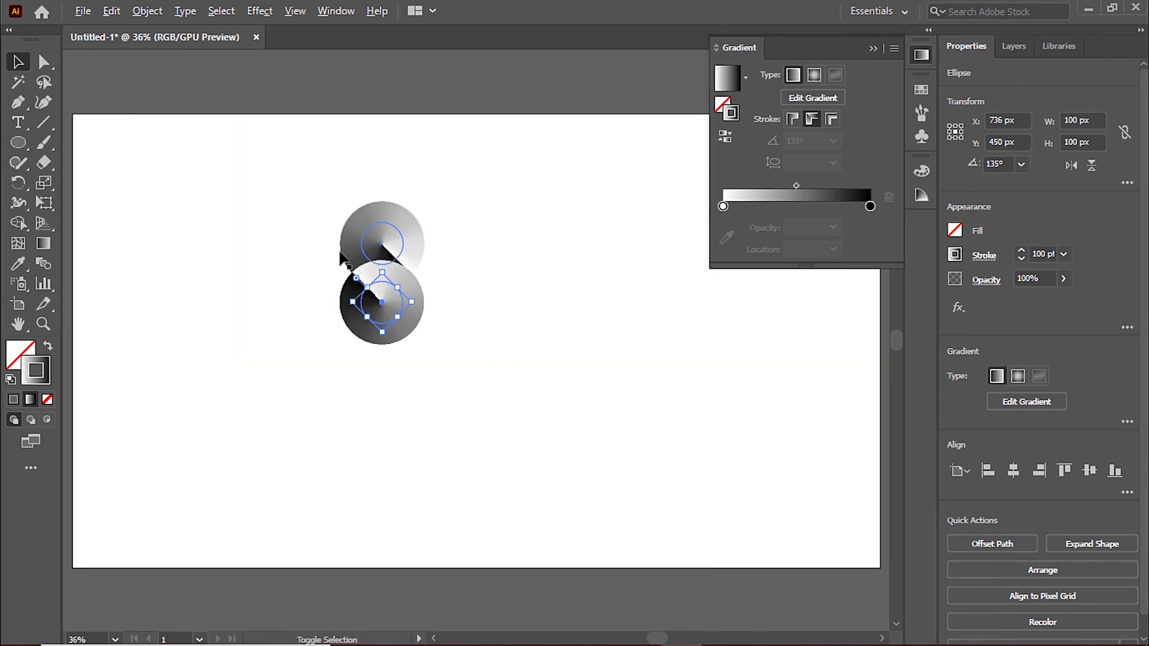
{"action": "scroll", "coordinate": [357, 263], "scroll_direction": "up", "scroll_amount": 4}
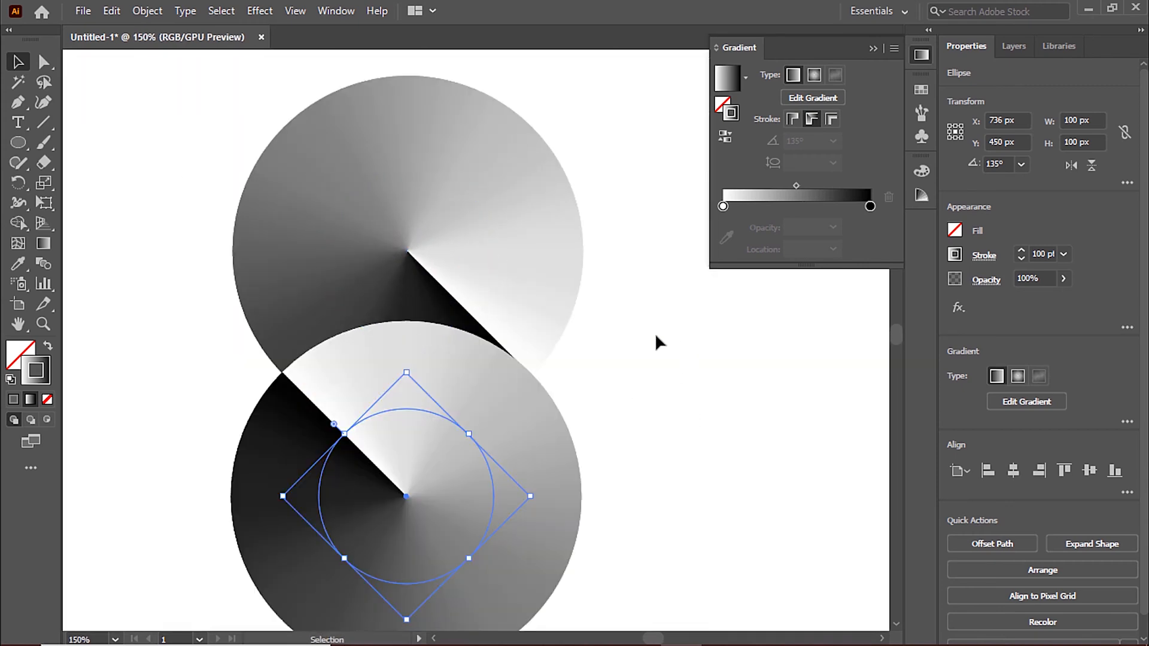
{"action": "left_click", "coordinate": [629, 313]}
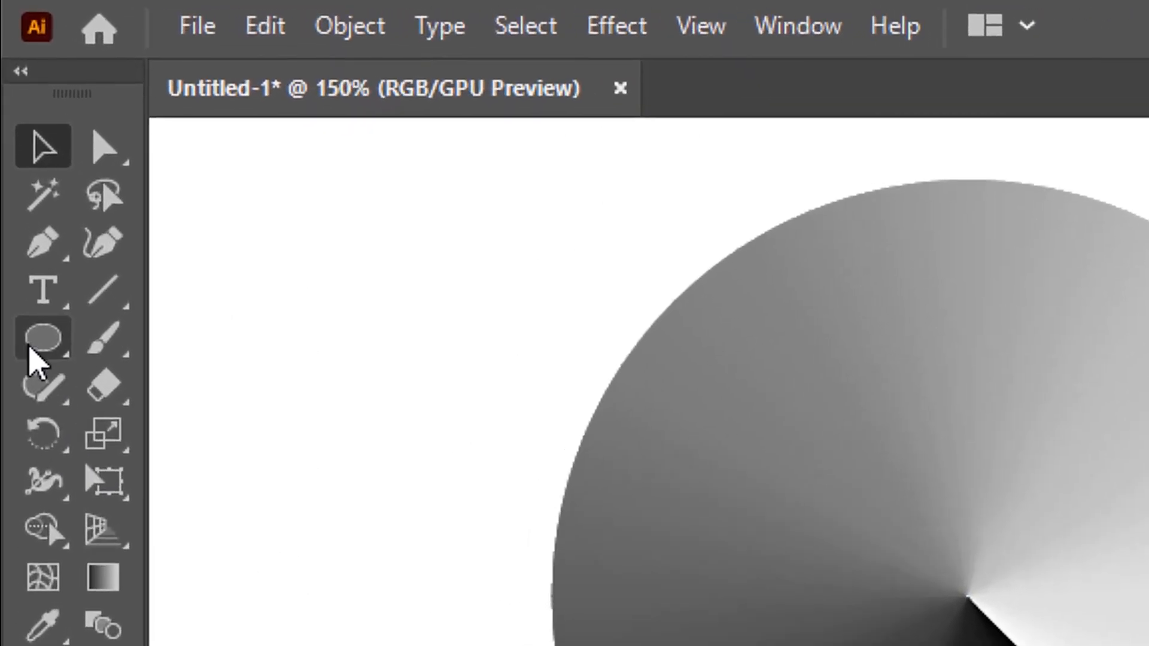
Step: Draw a small rectangle about 34 × 30 px in the empty area beside the upper circle
{"action": "left_click", "coordinate": [18, 143]}
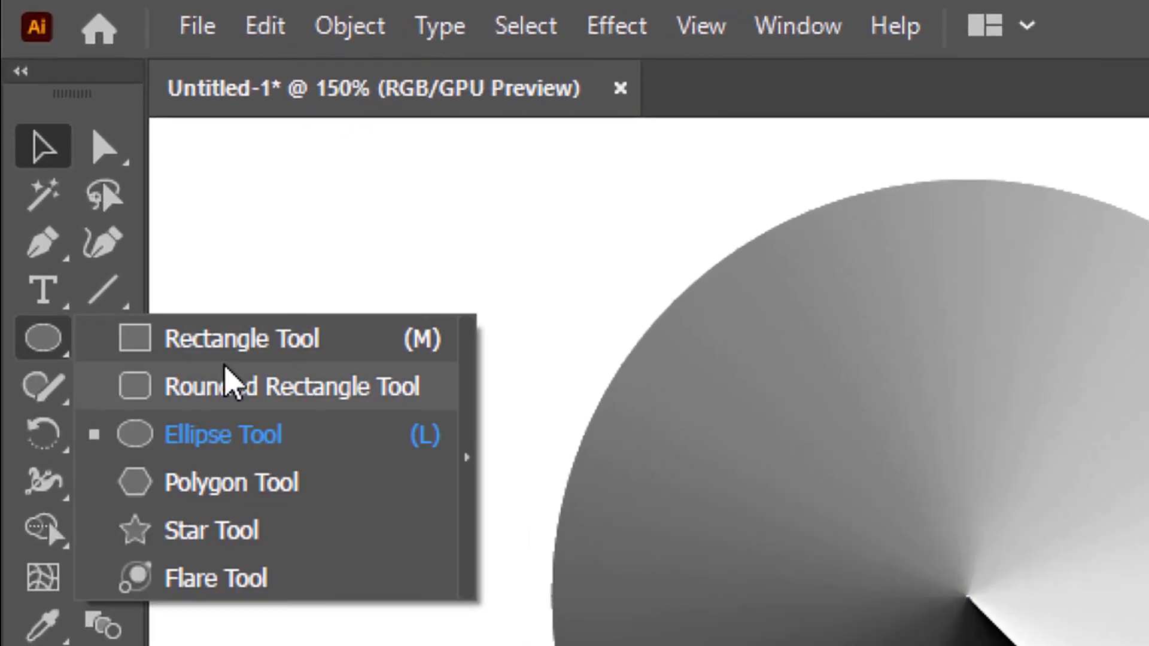
{"action": "left_click", "coordinate": [226, 344]}
{"action": "left_click_drag", "start_coordinate": [190, 188], "coordinate": [333, 315]}
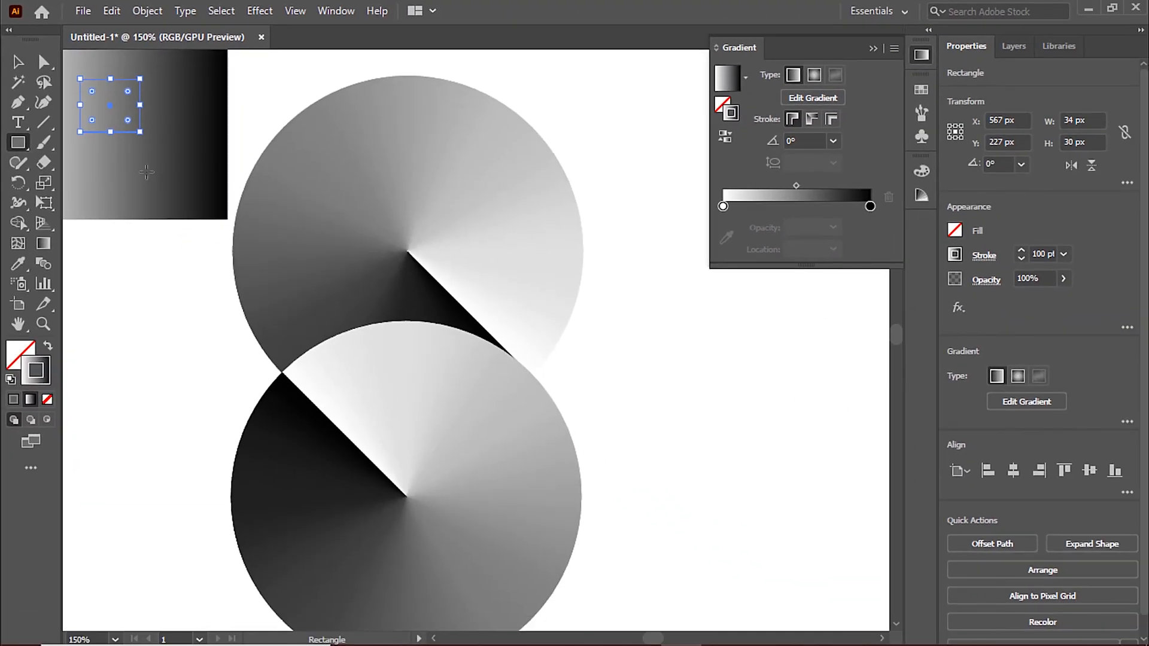
Step: Give the small rectangle a solid black fill and a white 1 pt stroke in place of the gradient
{"action": "left_click", "coordinate": [49, 348]}
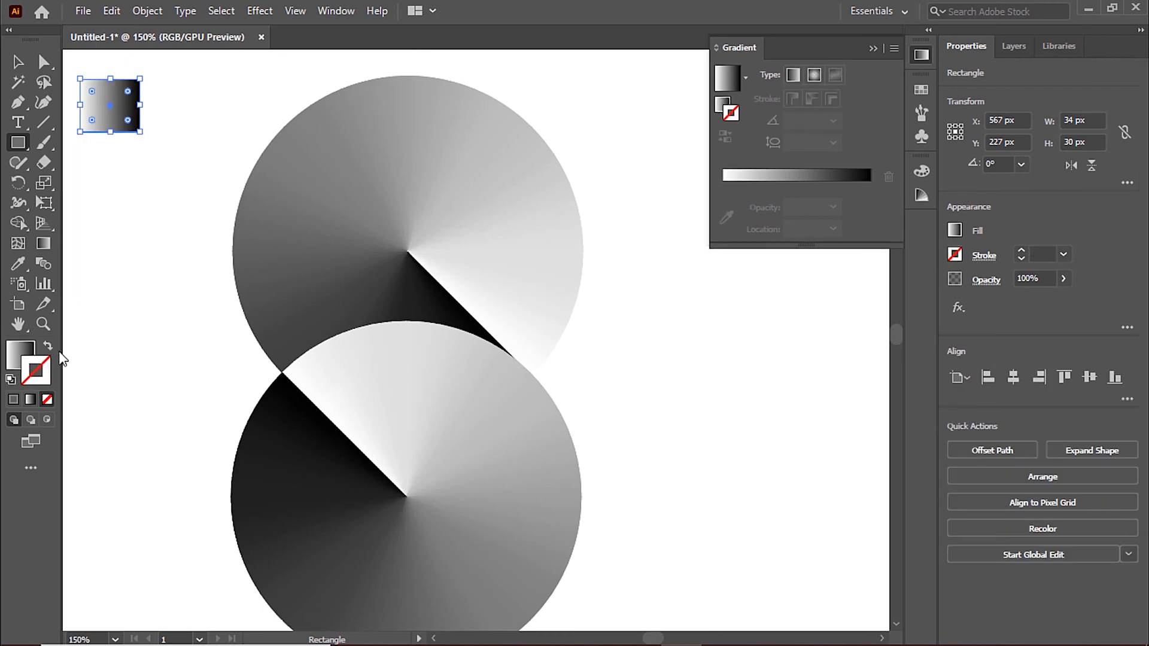
{"action": "left_click", "coordinate": [11, 382]}
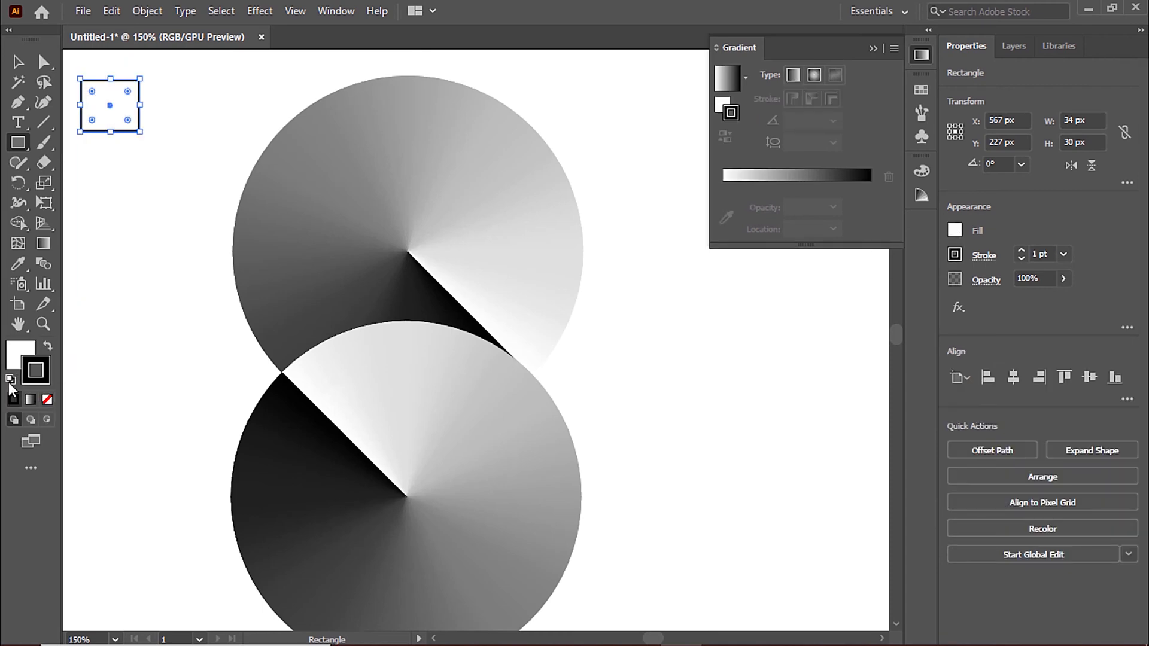
{"action": "left_click", "coordinate": [26, 350]}
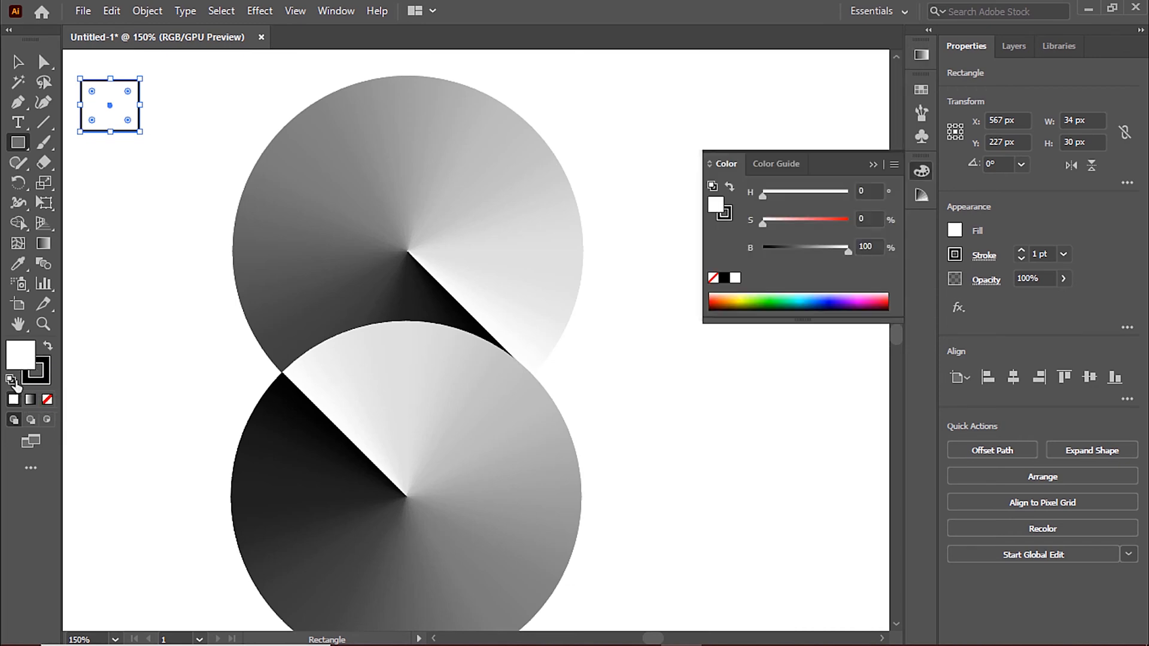
{"action": "left_click", "coordinate": [48, 347]}
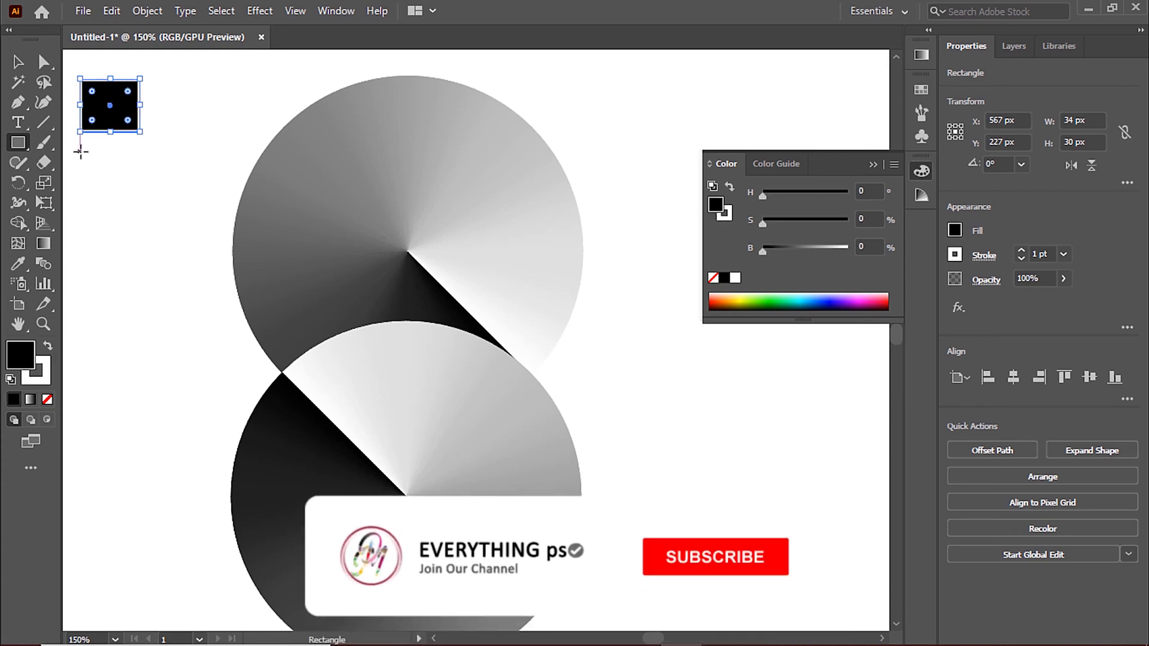
Step: Draw two more small black rectangles below the first one, the lowest about 32 × 32 px
{"action": "left_click_drag", "start_coordinate": [79, 152], "coordinate": [137, 204]}
{"action": "left_click_drag", "start_coordinate": [84, 230], "coordinate": [140, 286]}
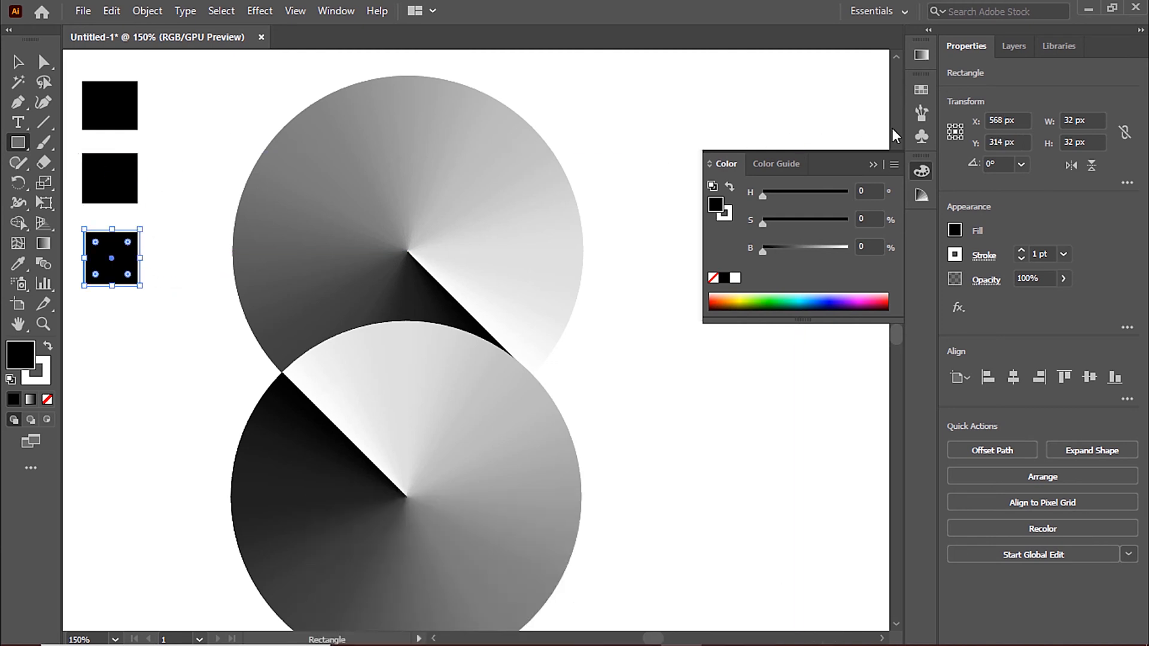
{"action": "left_click", "coordinate": [16, 63]}
Step: Fill the top rectangle with the dark blue swatch R=27 G=20 B=100 and make that swatch global
{"action": "left_click", "coordinate": [105, 107]}
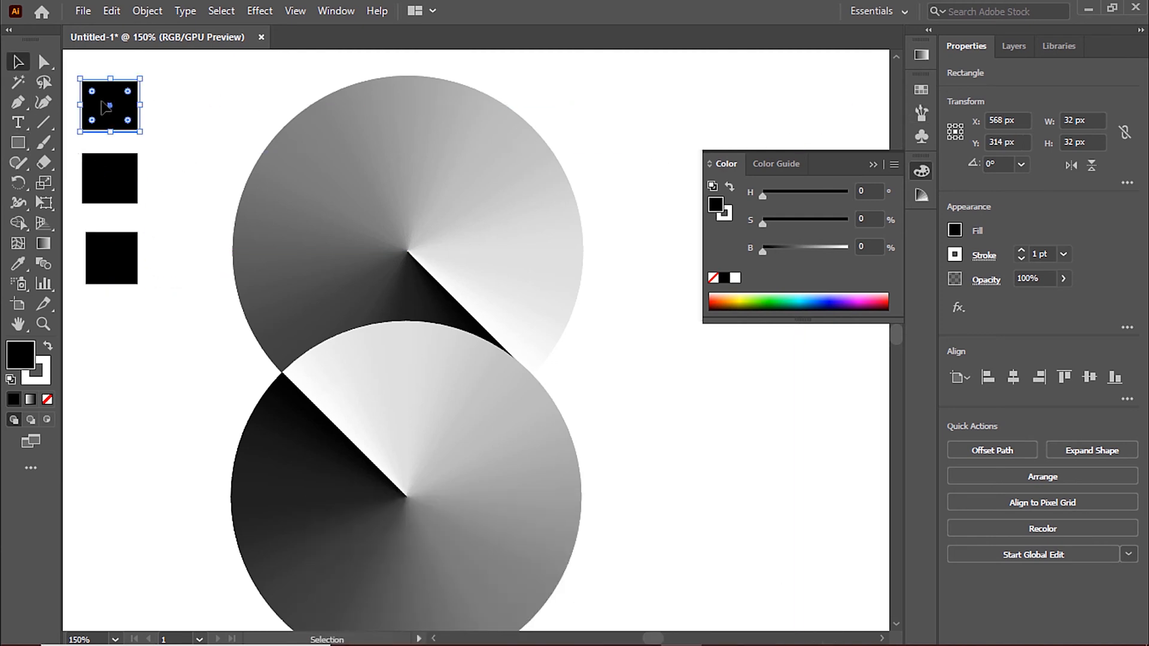
{"action": "left_click", "coordinate": [918, 91]}
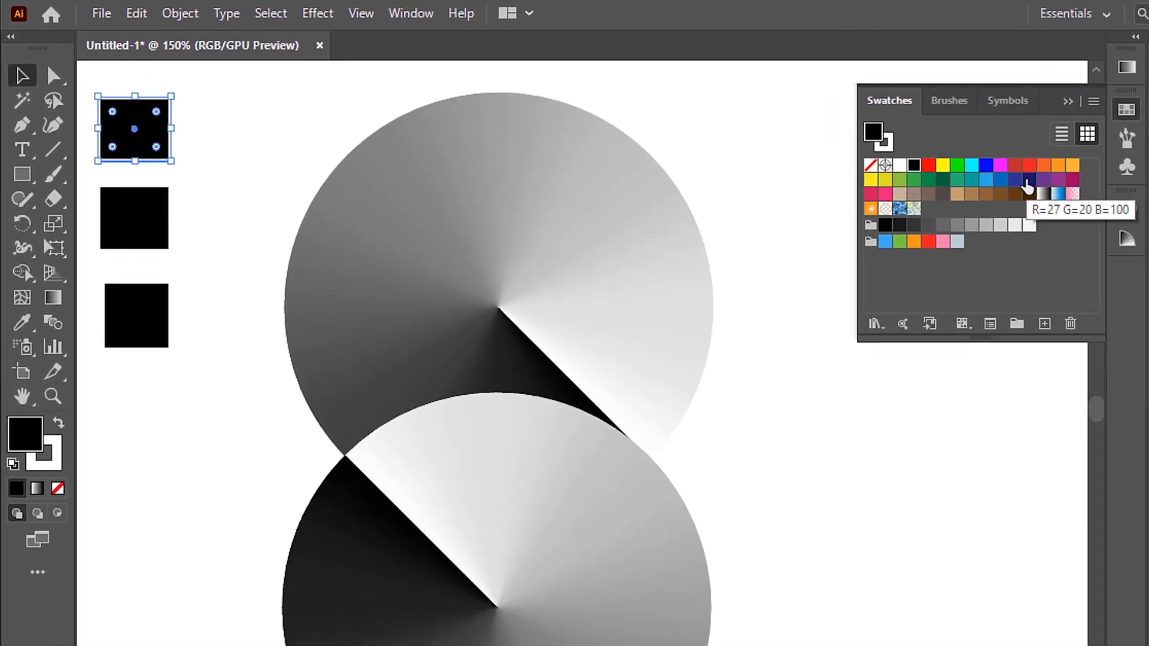
{"action": "double_click", "coordinate": [1028, 180]}
{"action": "left_click", "coordinate": [649, 307]}
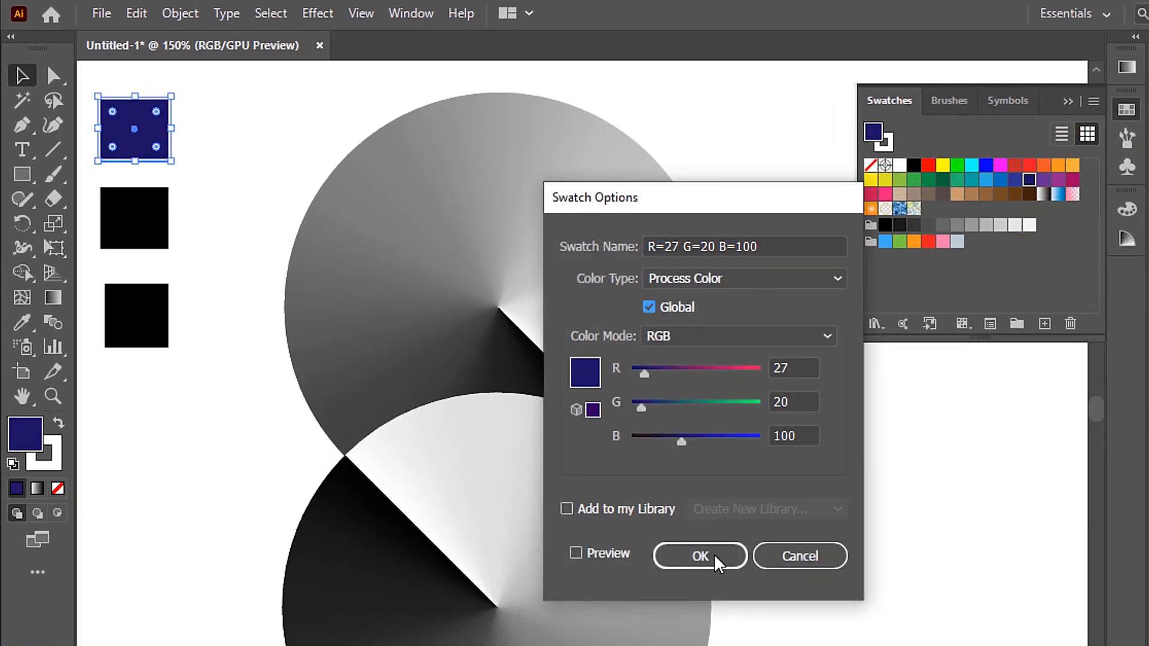
{"action": "left_click", "coordinate": [730, 556]}
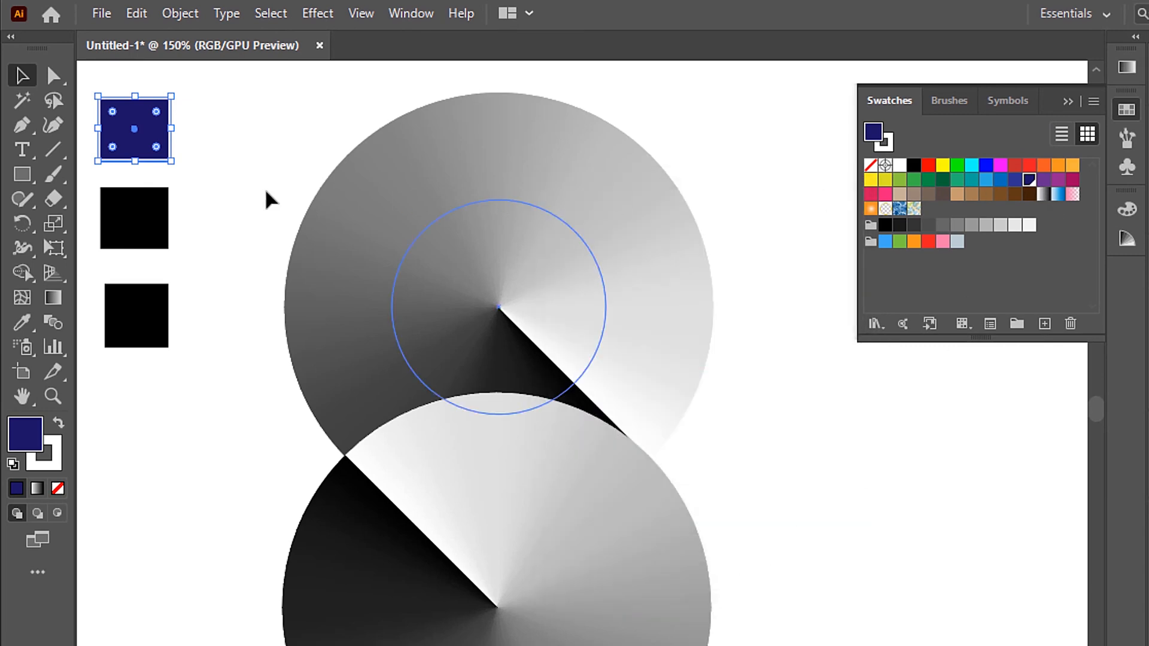
Step: Fill the middle rectangle with the purple swatch beside the dark blue one and make that swatch global
{"action": "left_click", "coordinate": [149, 217]}
{"action": "double_click", "coordinate": [1043, 180]}
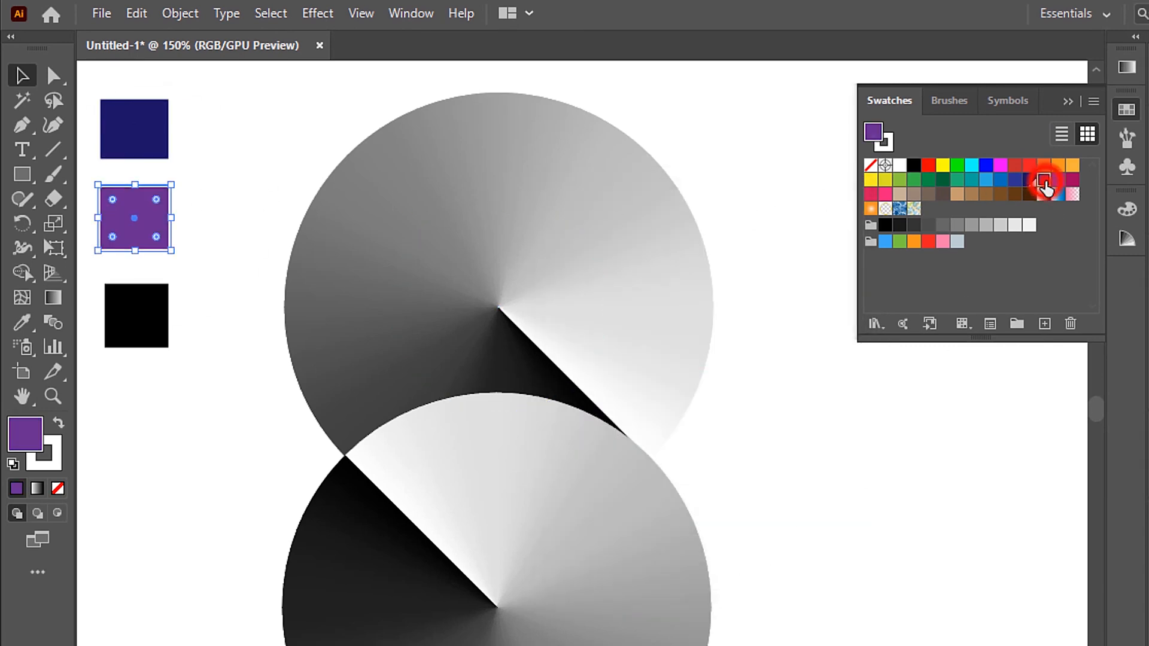
{"action": "left_click", "coordinate": [649, 307]}
{"action": "left_click", "coordinate": [689, 560]}
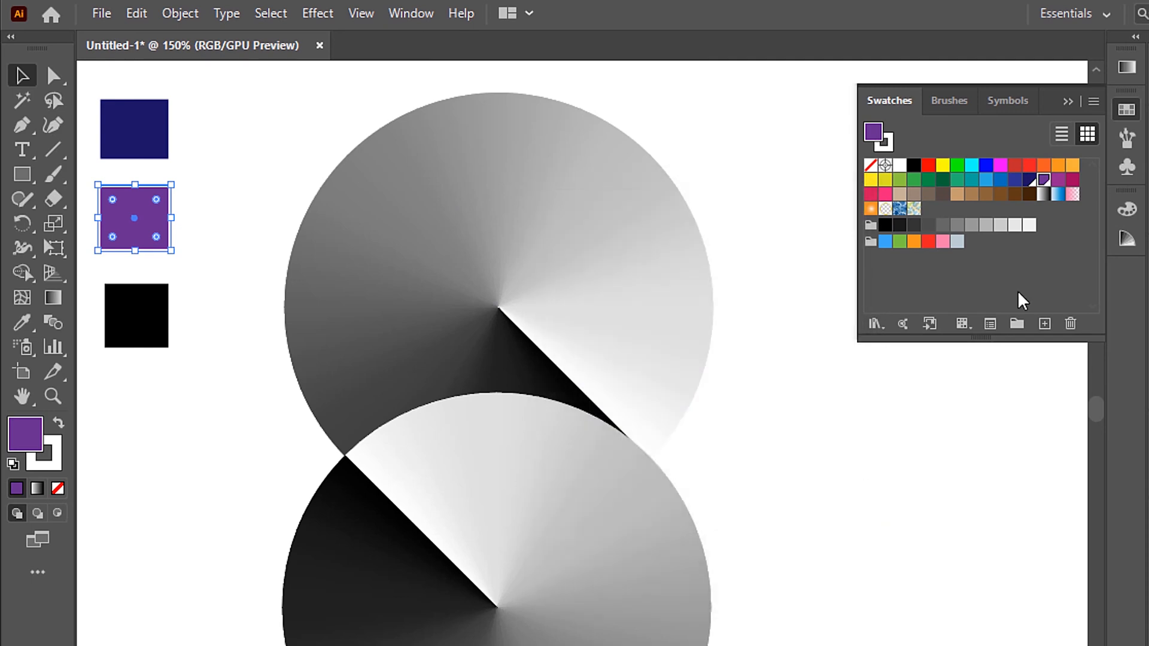
Step: Fill the bottom rectangle with the magenta-purple swatch R=147 G=39 B=143 and make that swatch global
{"action": "left_click", "coordinate": [153, 320]}
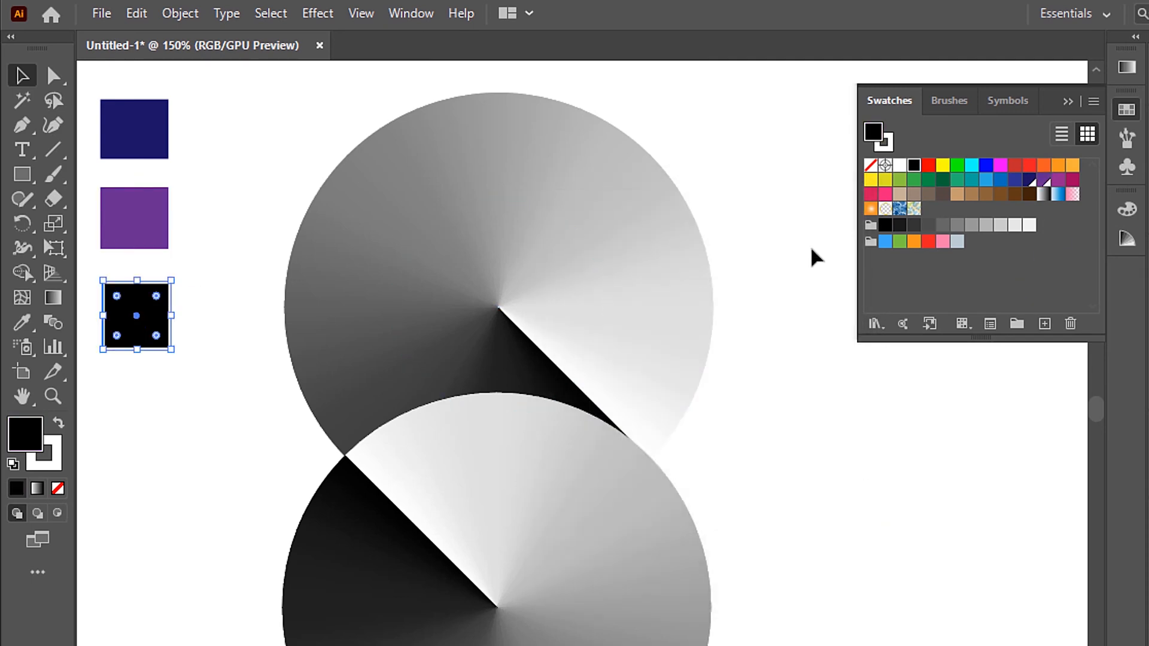
{"action": "double_click", "coordinate": [1057, 181]}
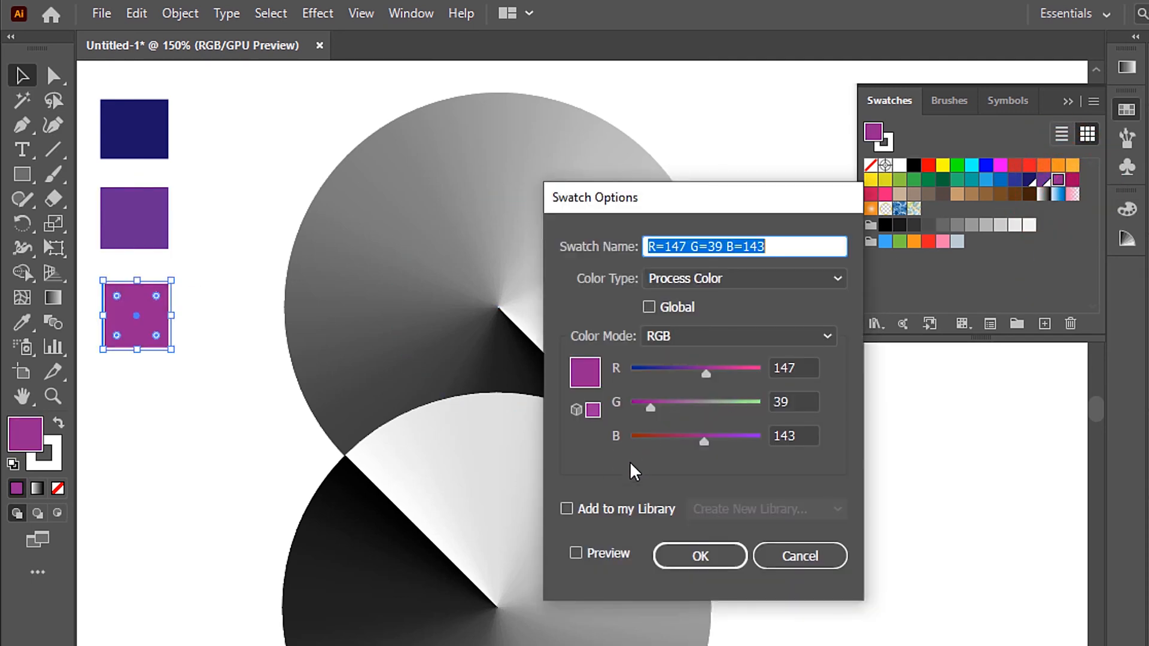
{"action": "left_click", "coordinate": [649, 307]}
{"action": "left_click", "coordinate": [720, 564]}
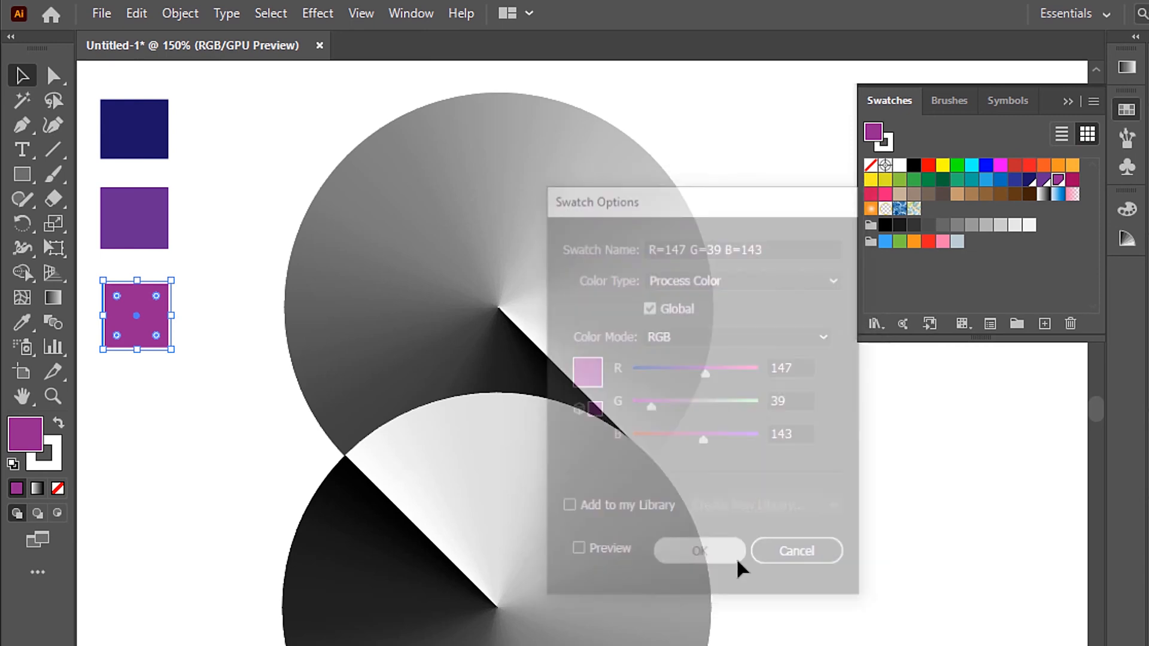
Step: Create a color group named "New" from the artwork colors of the three small rectangles
{"action": "left_click_drag", "start_coordinate": [85, 94], "coordinate": [221, 349]}
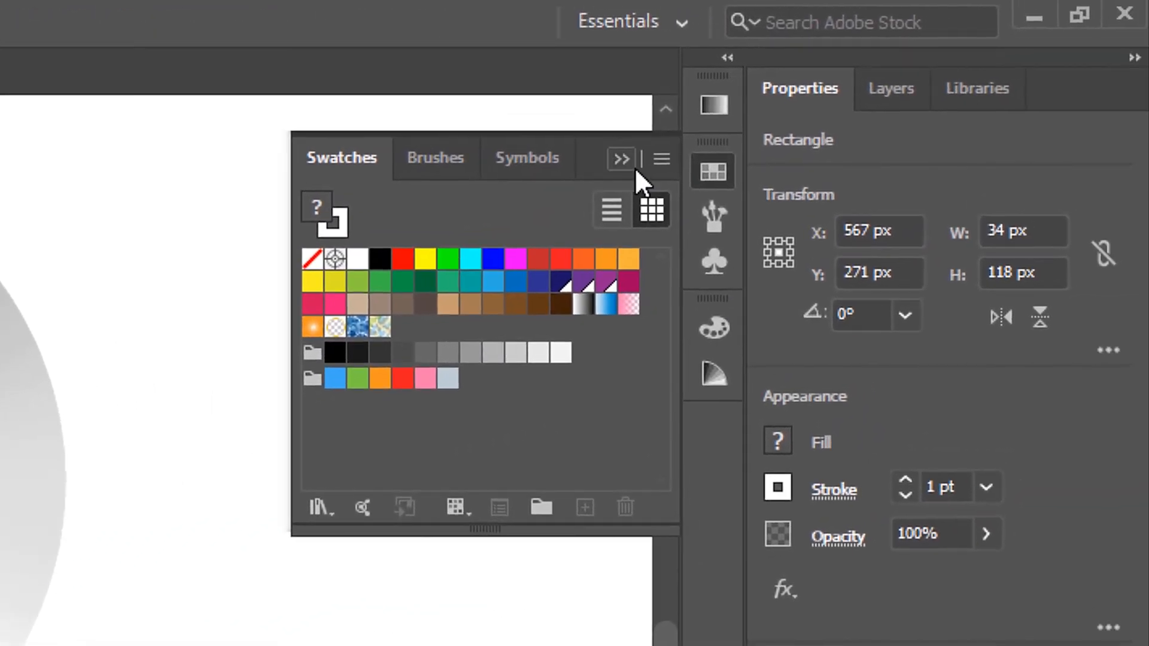
{"action": "left_click", "coordinate": [997, 114]}
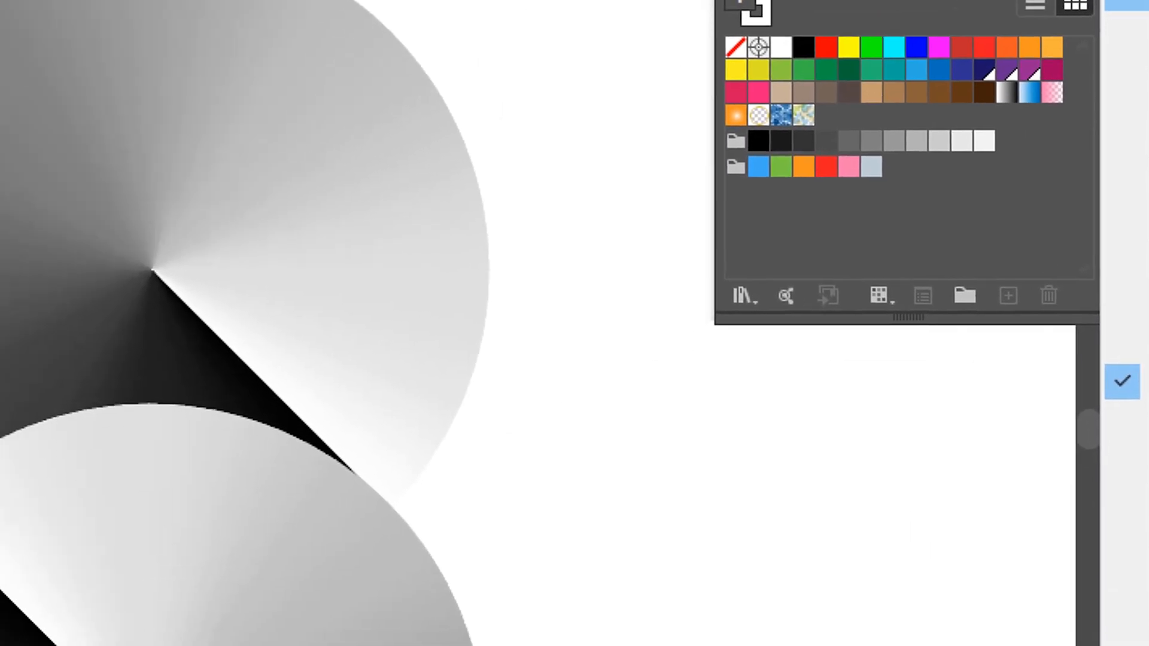
{"action": "left_click", "coordinate": [1127, 5]}
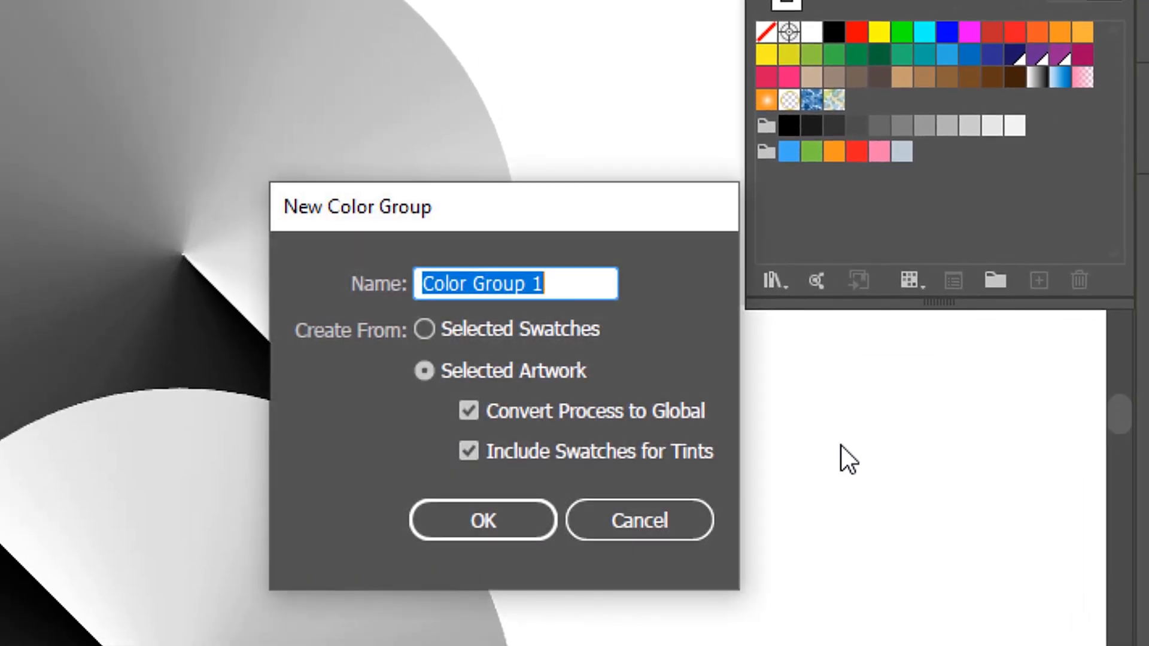
{"action": "type", "text": "New"}
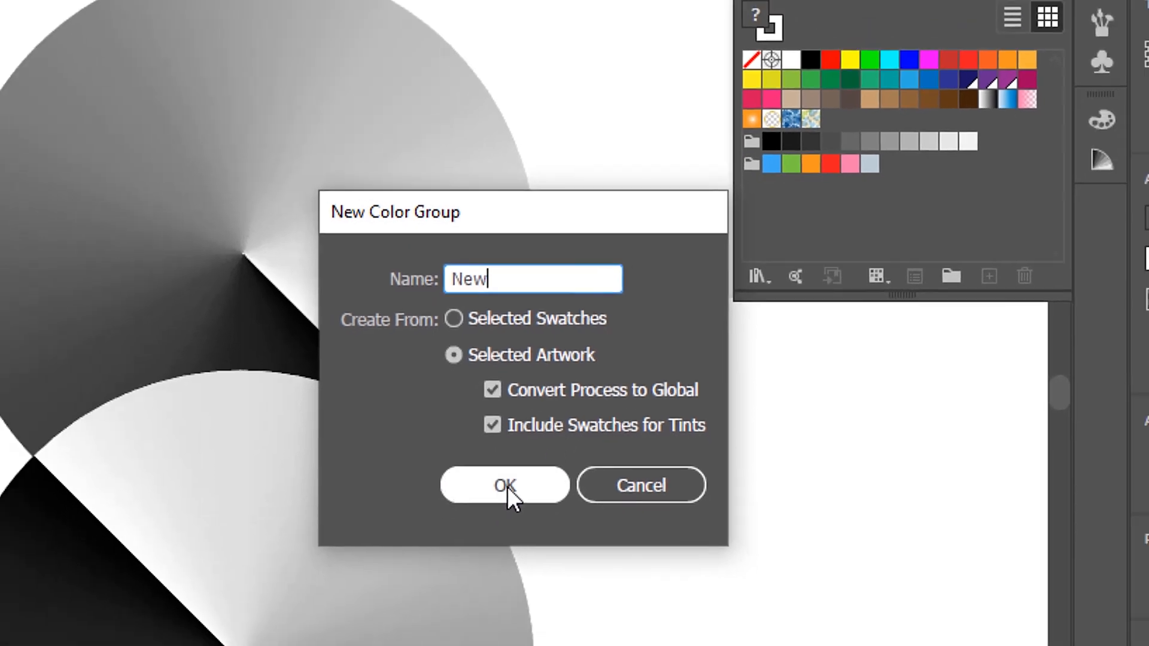
{"action": "left_click", "coordinate": [486, 522]}
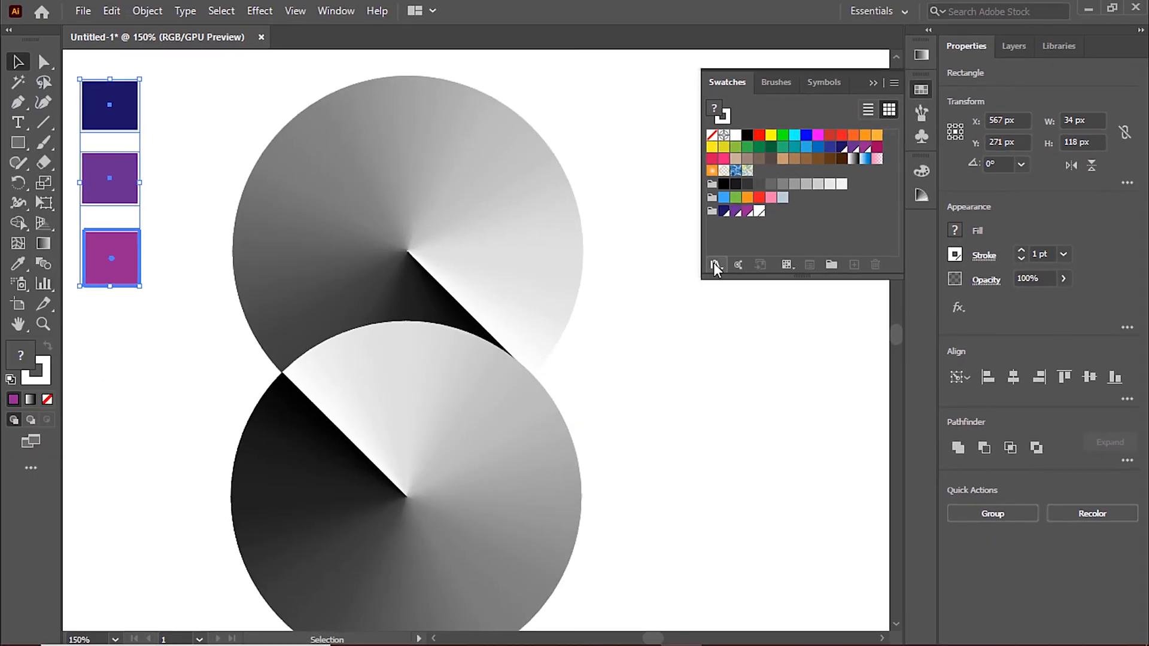
Step: Delete the white swatch from the new color group and remove the three sample rectangles from the artboard
{"action": "left_click", "coordinate": [760, 211]}
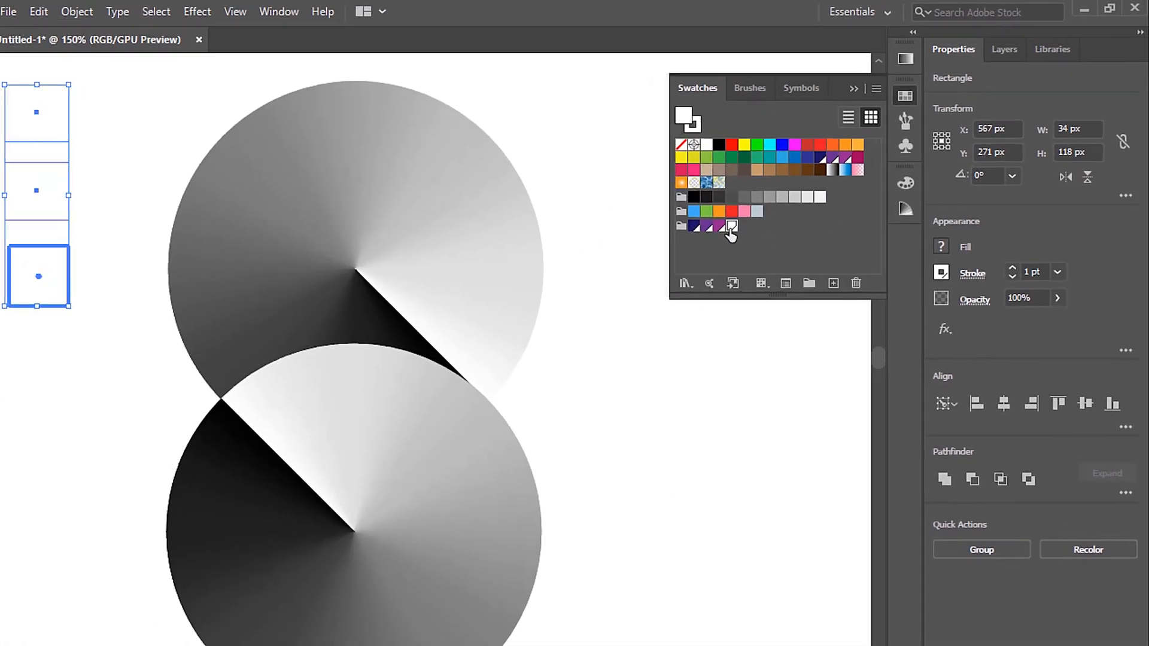
{"action": "left_click", "coordinate": [855, 283]}
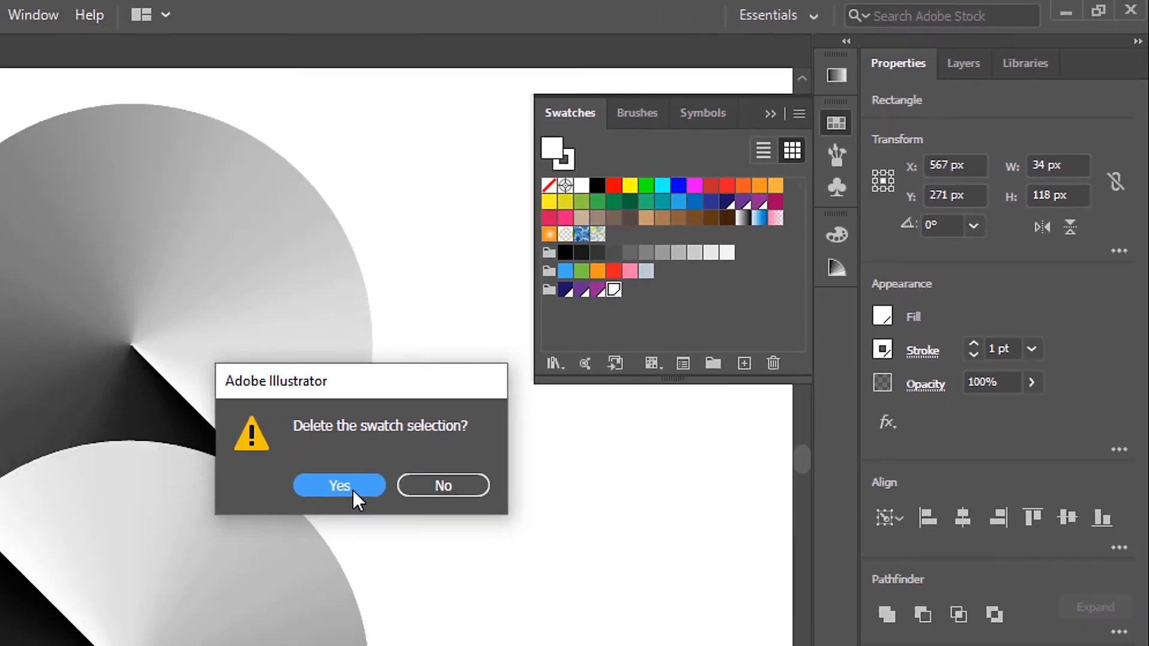
{"action": "left_click", "coordinate": [203, 587]}
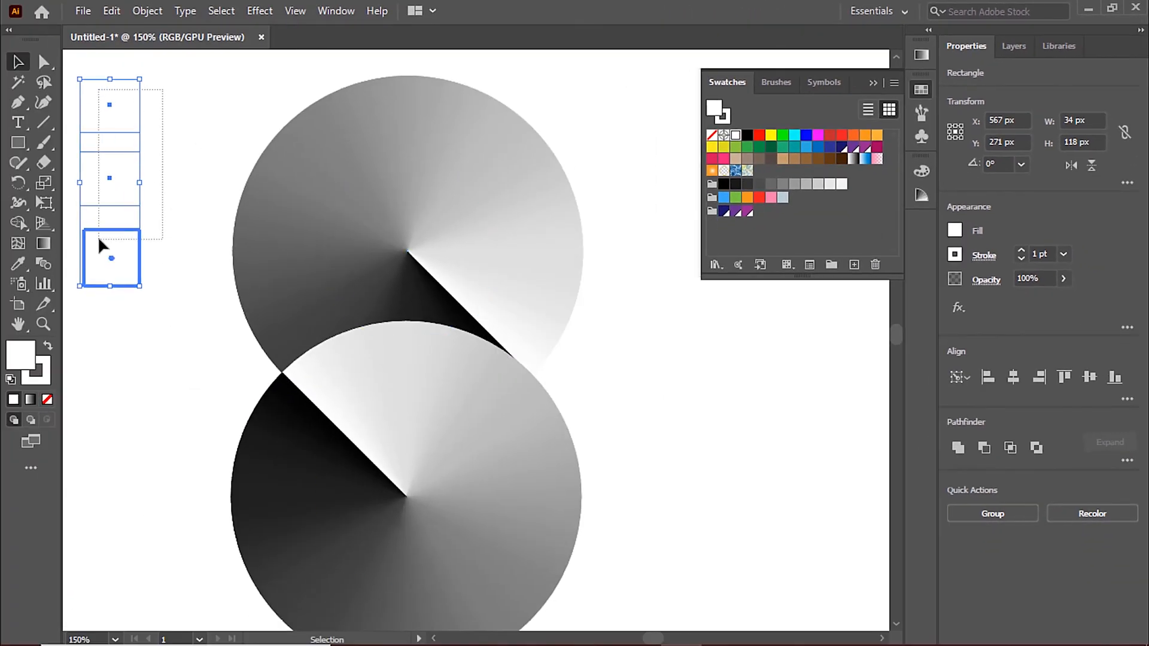
{"action": "key", "text": "BackSpace"}
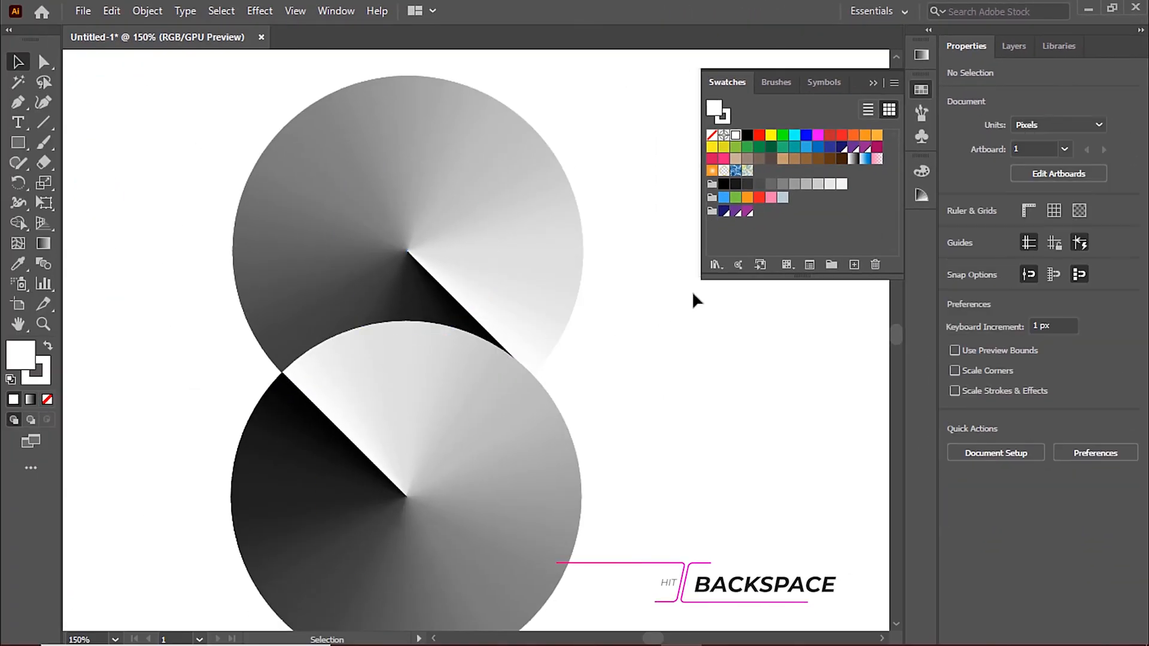
Step: Select the upper circle and open its gradient settings
{"action": "scroll", "coordinate": [611, 274], "scroll_direction": "down", "scroll_amount": 2}
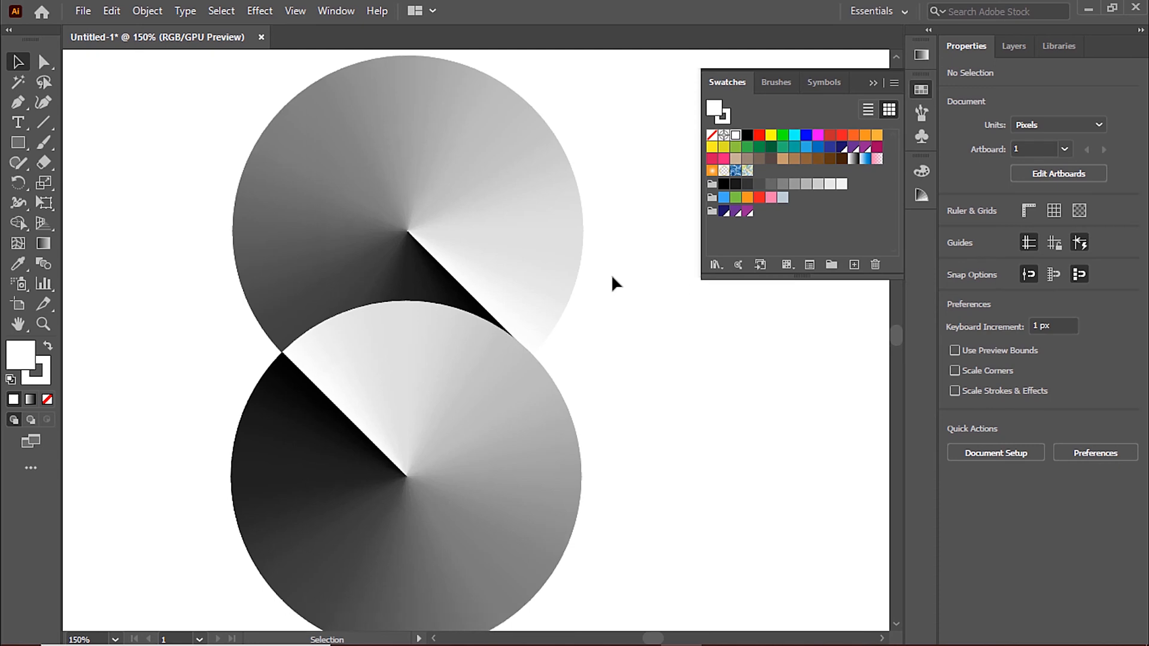
{"action": "left_click", "coordinate": [487, 134]}
{"action": "left_click", "coordinate": [921, 55]}
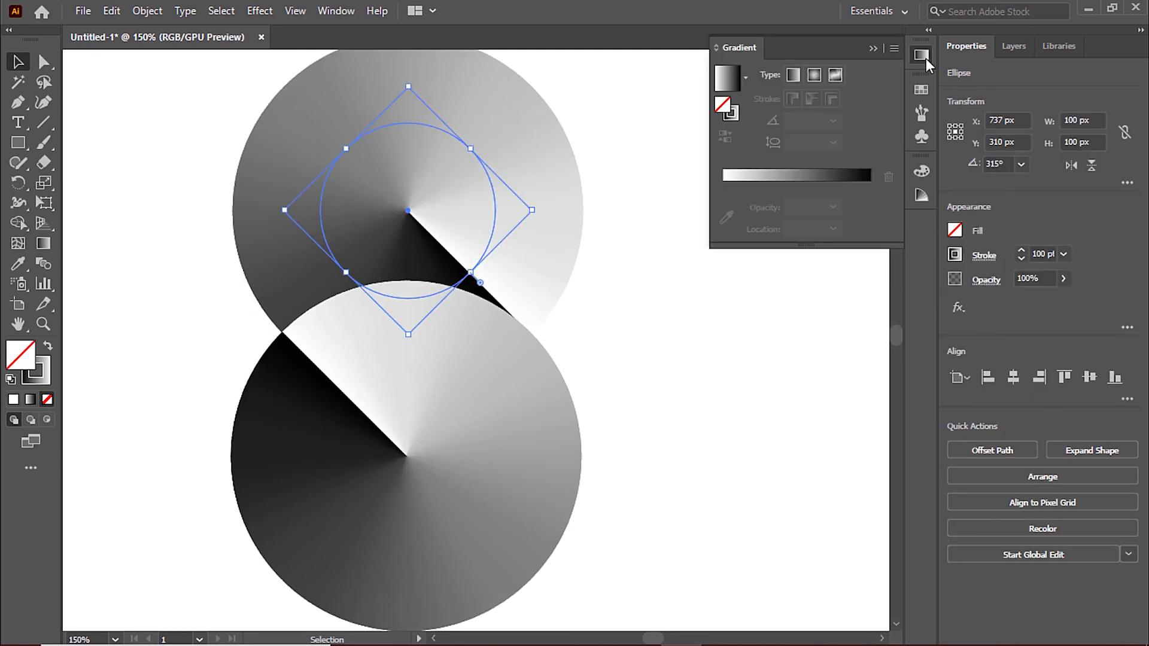
{"action": "left_click", "coordinate": [855, 177]}
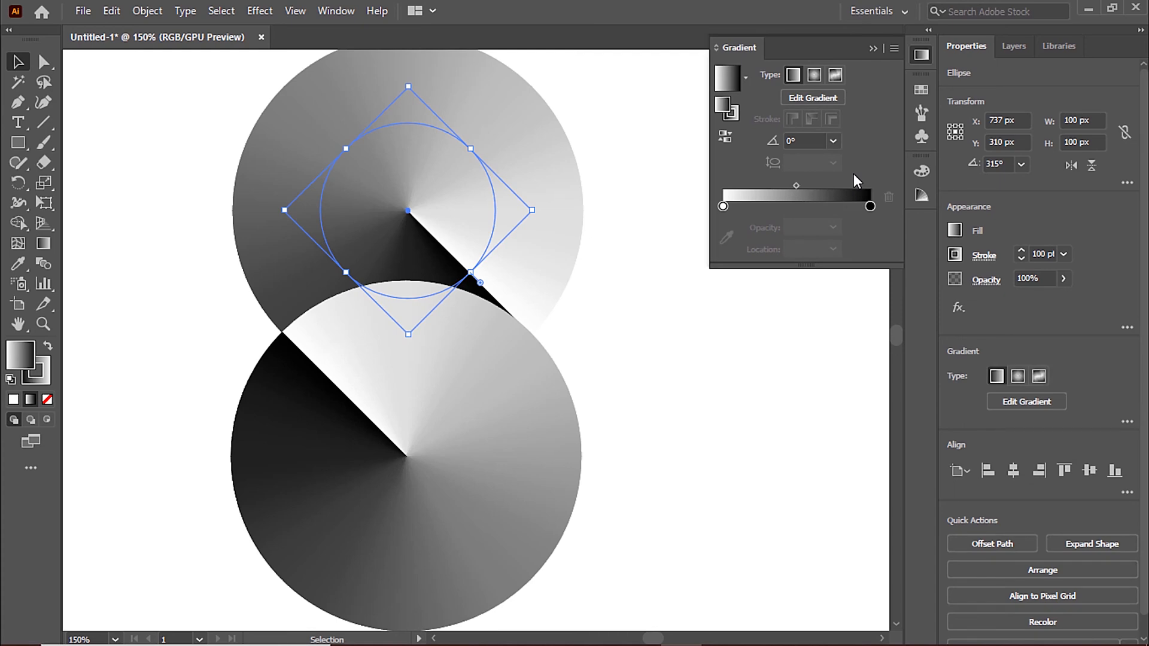
{"action": "double_click", "coordinate": [871, 206]}
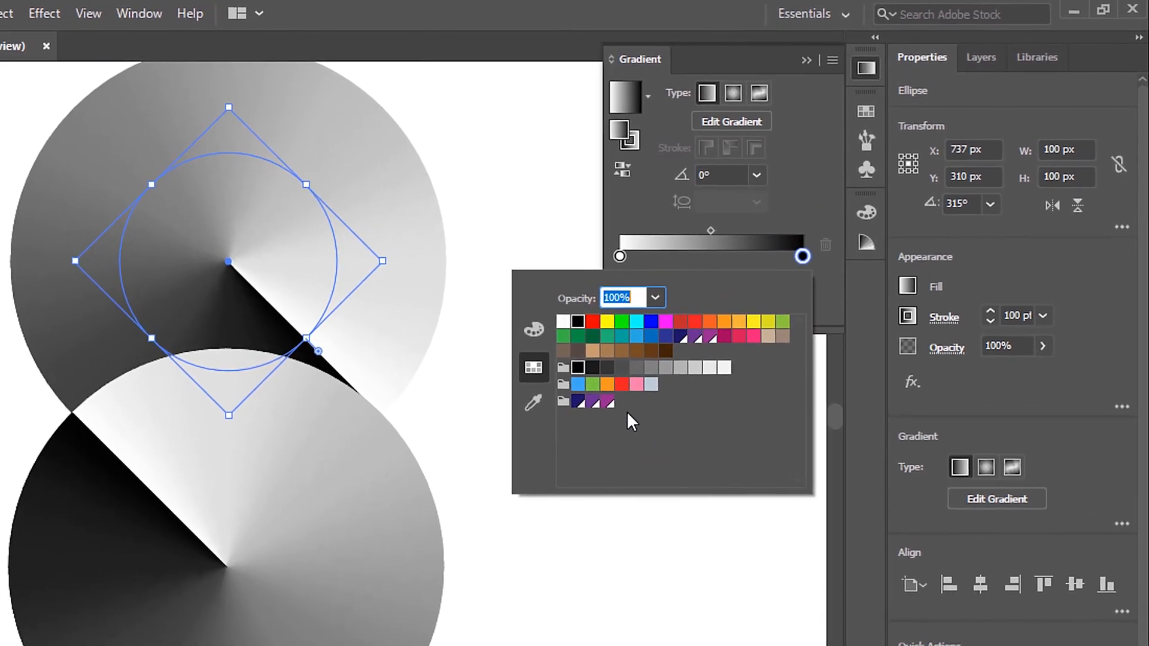
{"action": "left_click", "coordinate": [679, 349]}
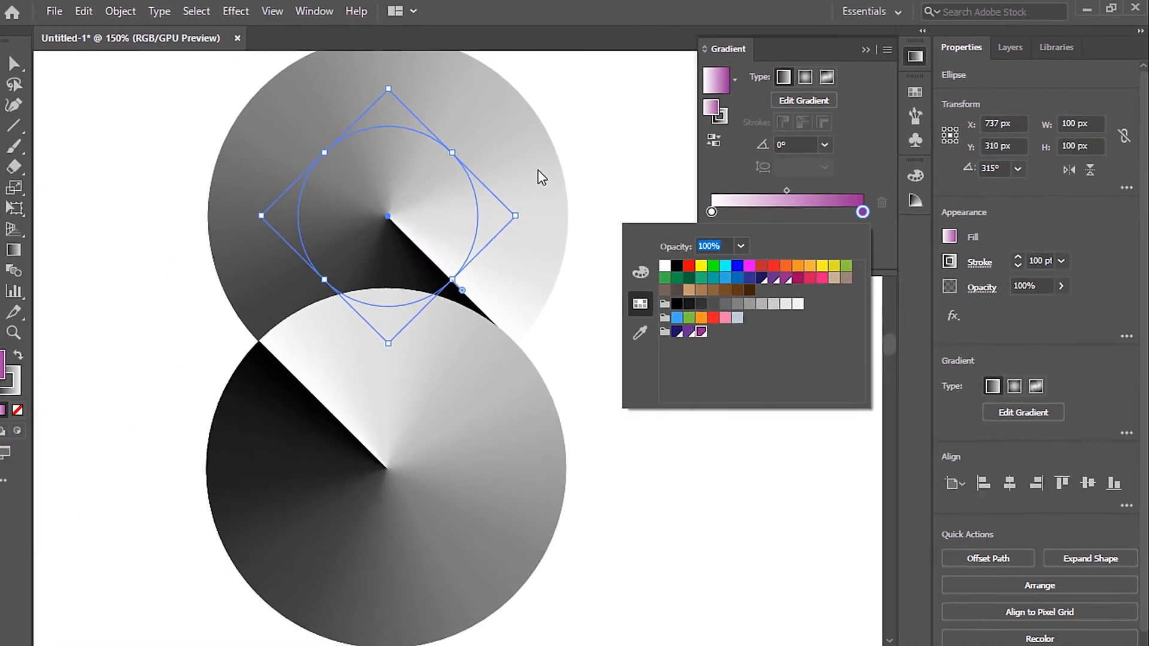
{"action": "left_click", "coordinate": [404, 204]}
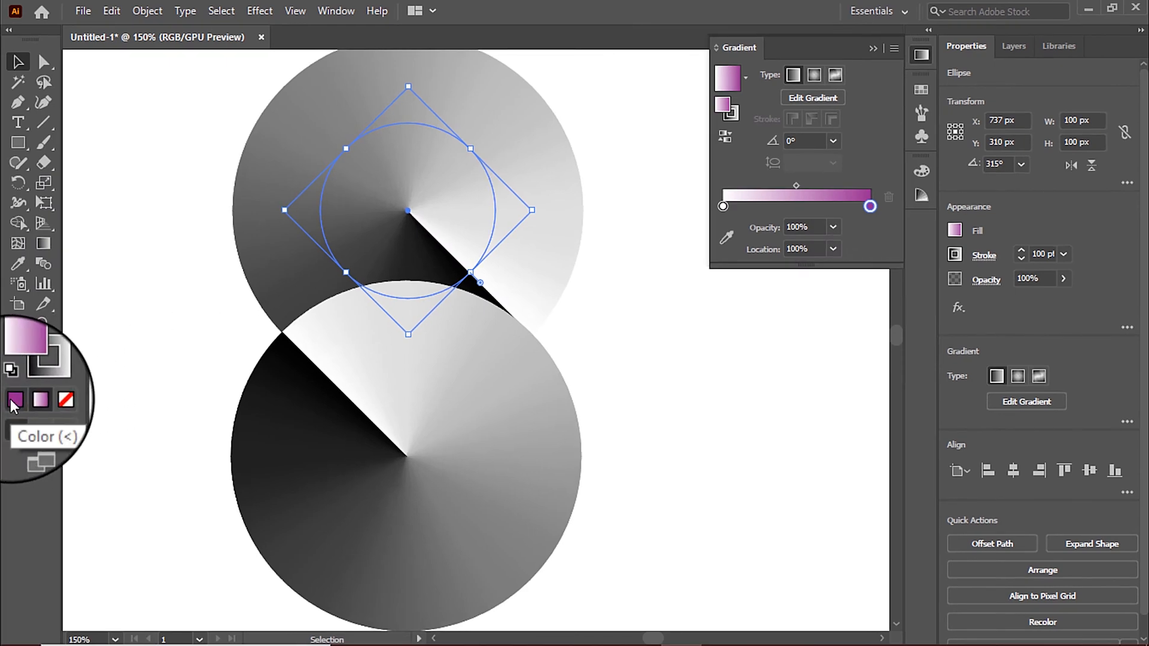
{"action": "left_click", "coordinate": [50, 400]}
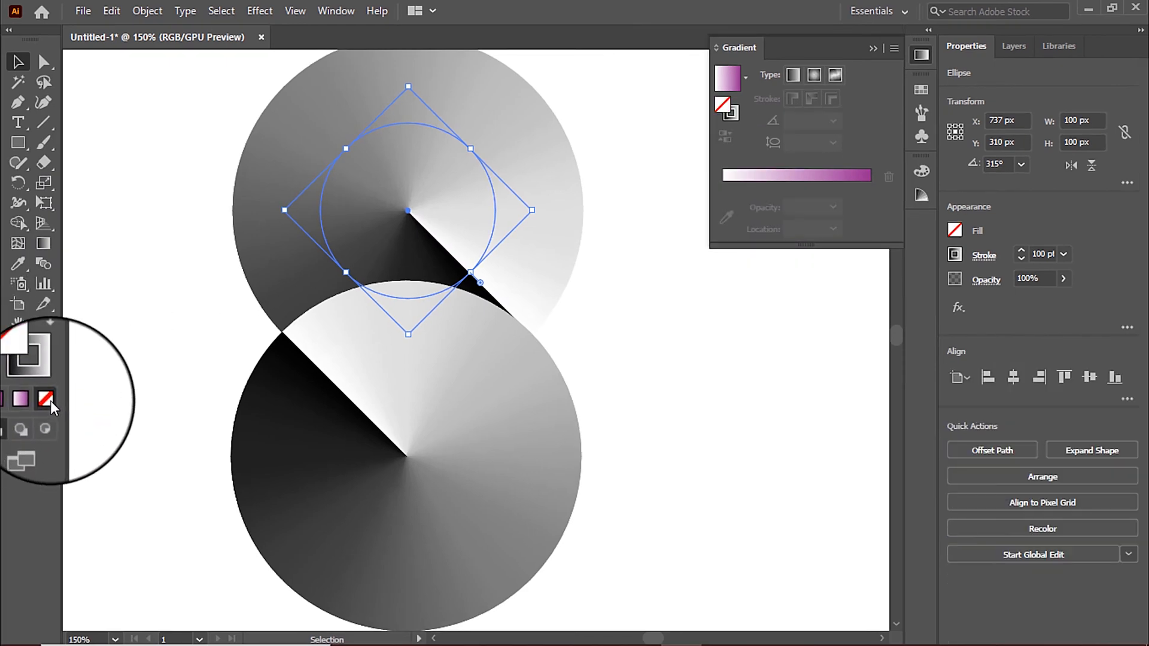
Step: Recolor the upper circle's stroke gradient with the new color group, replacing its white end with magenta-purple and its black start with purple
{"action": "left_click", "coordinate": [49, 380]}
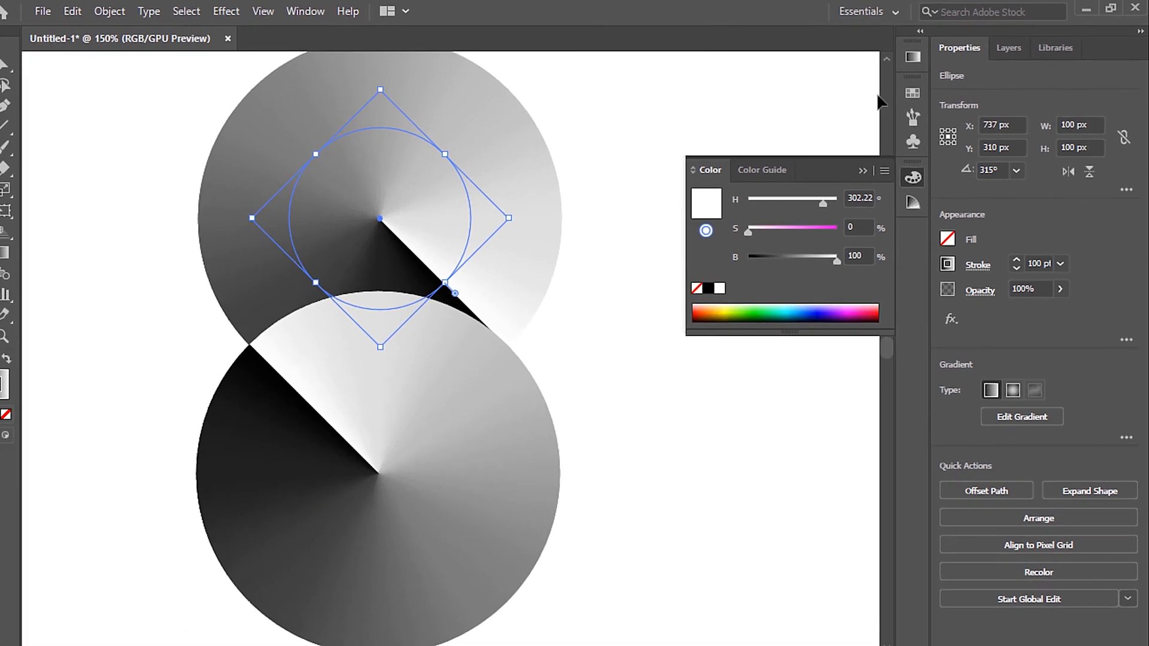
{"action": "left_click", "coordinate": [922, 55]}
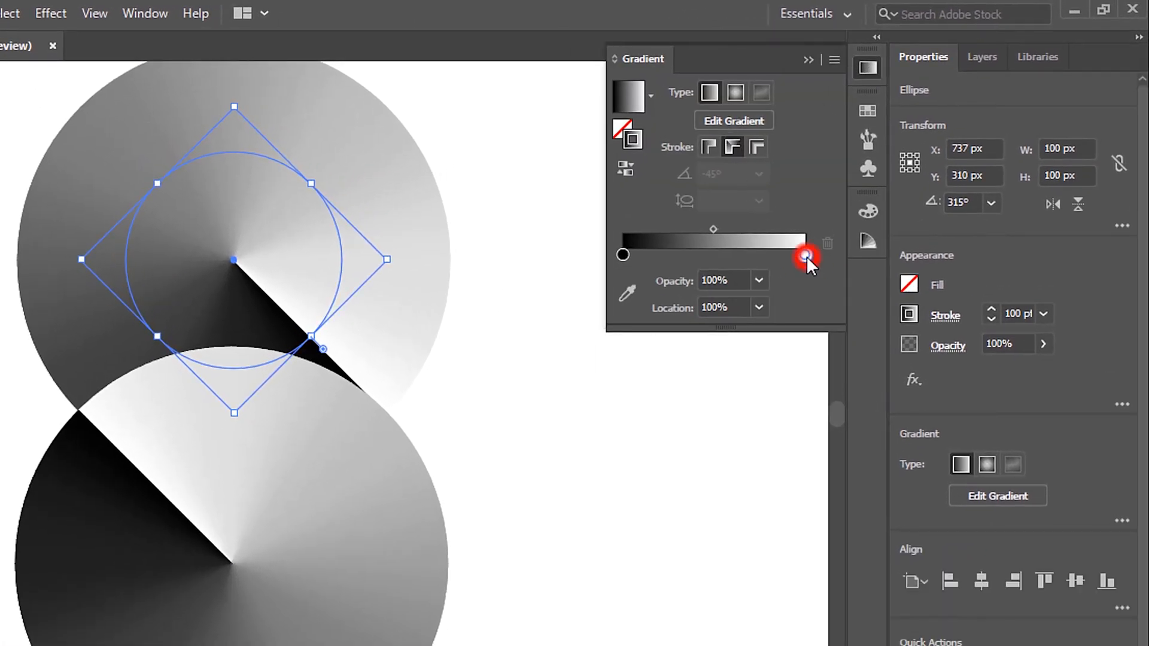
{"action": "double_click", "coordinate": [804, 255]}
{"action": "left_click", "coordinate": [611, 399]}
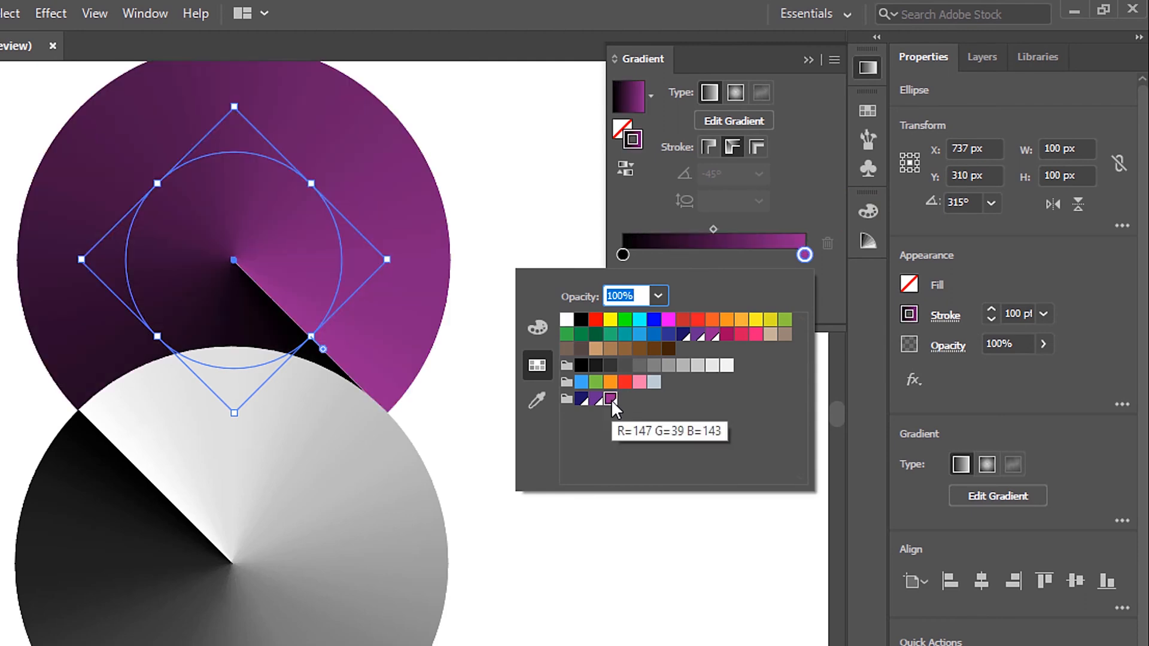
{"action": "double_click", "coordinate": [623, 255]}
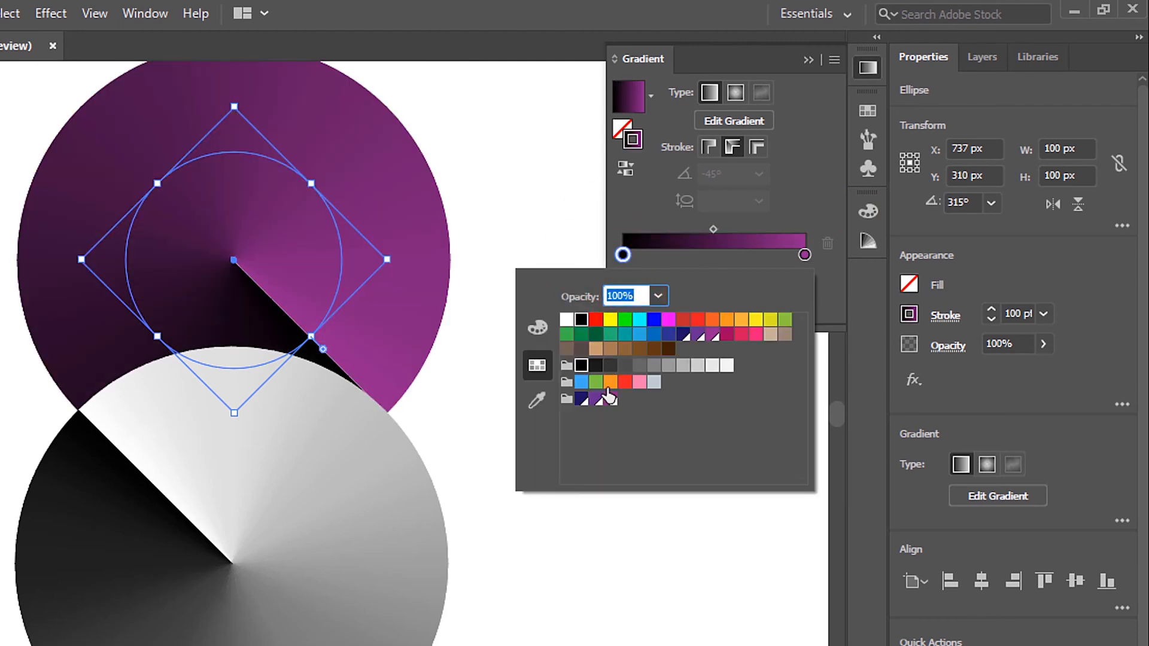
{"action": "left_click", "coordinate": [596, 398]}
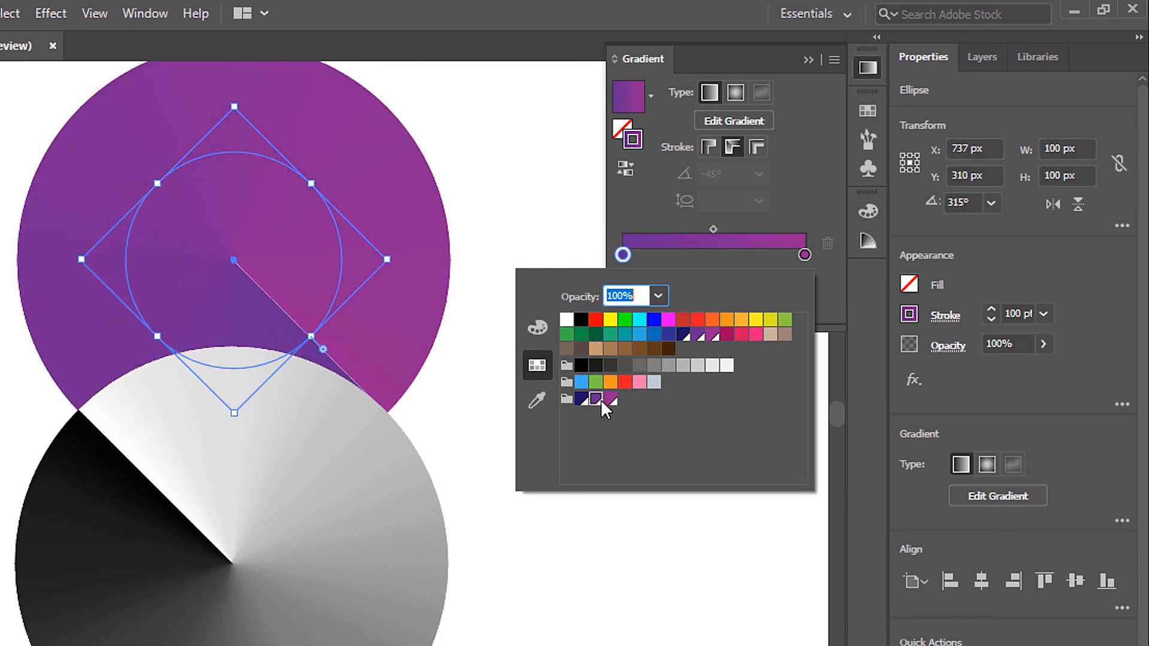
{"action": "left_click", "coordinate": [359, 549]}
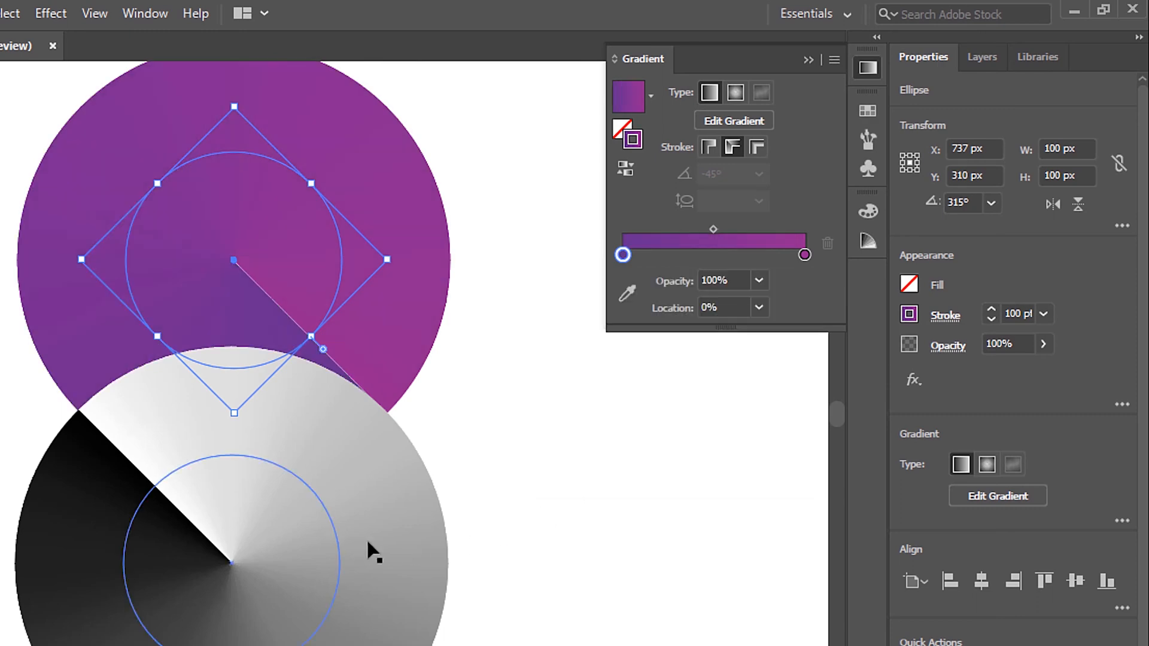
Step: Recolor the lower circle's stroke gradient with the new color group, replacing its white start with purple and its black end with dark blue
{"action": "left_click", "coordinate": [371, 550]}
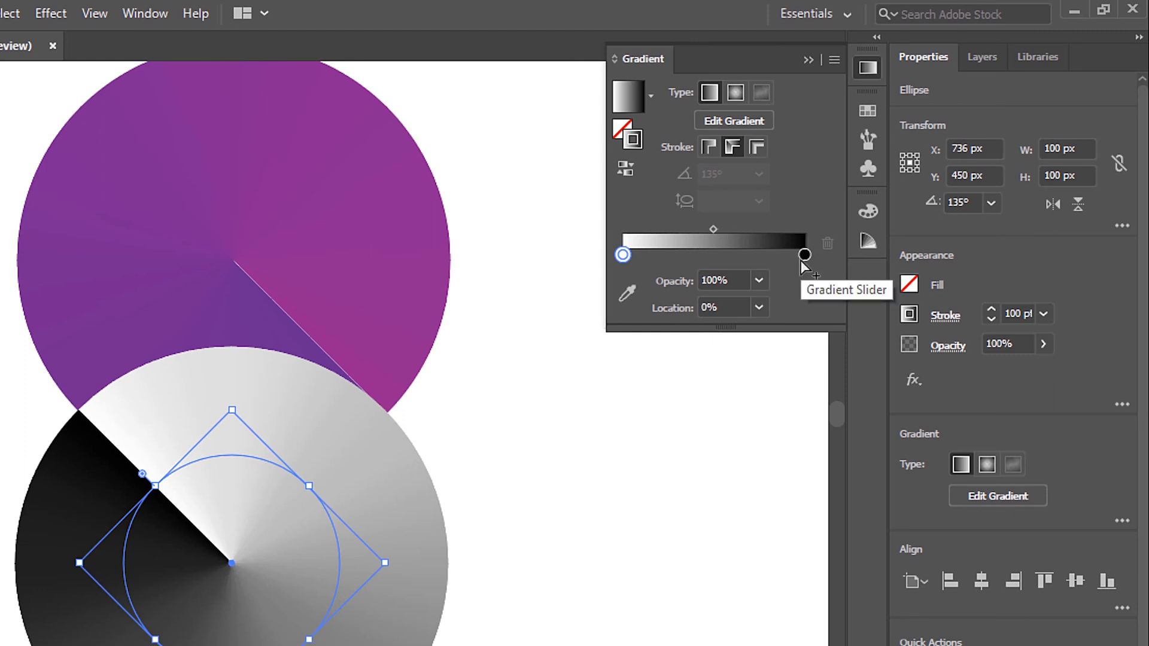
{"action": "double_click", "coordinate": [623, 255]}
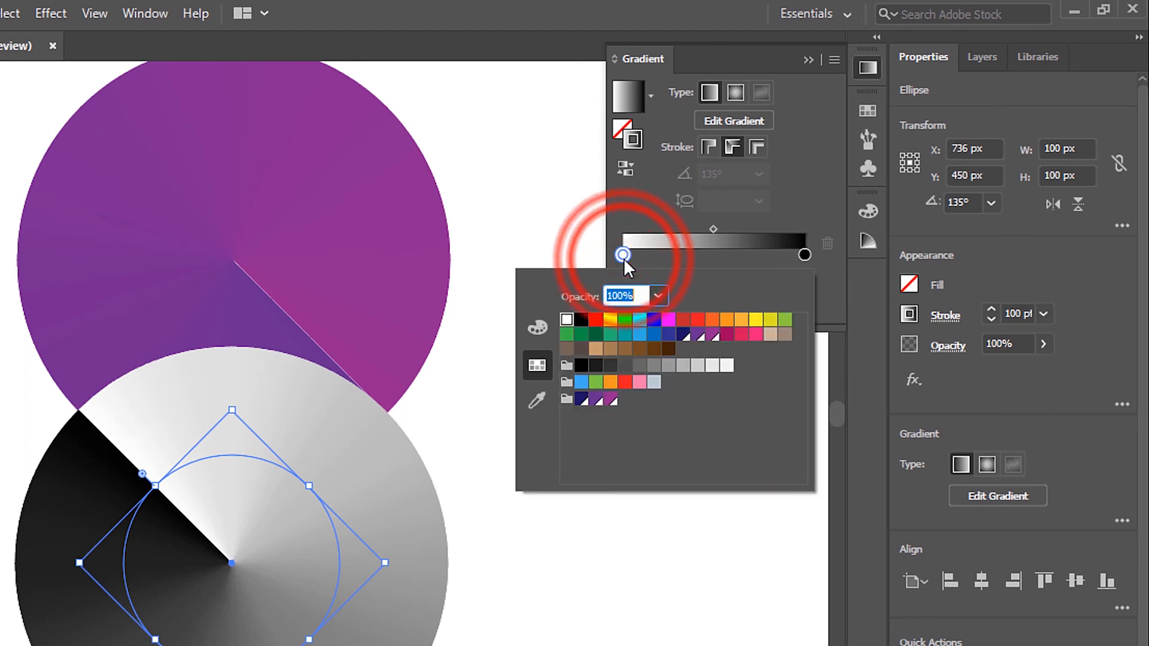
{"action": "left_click", "coordinate": [596, 399]}
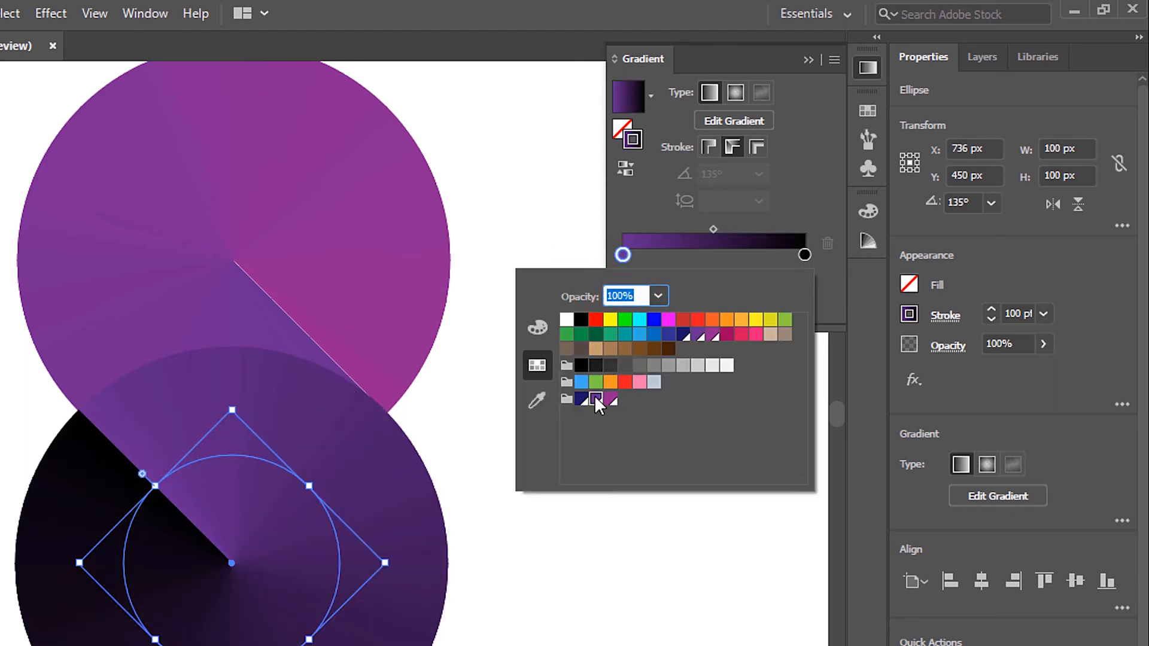
{"action": "left_click", "coordinate": [805, 255]}
{"action": "double_click", "coordinate": [805, 255]}
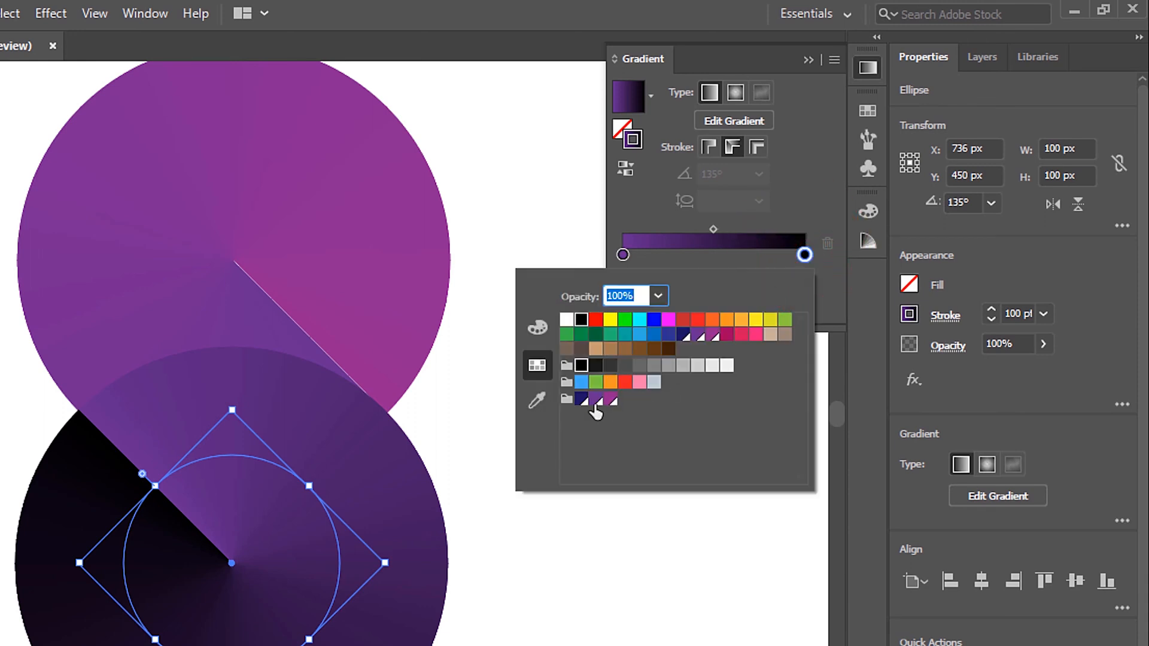
{"action": "left_click", "coordinate": [582, 399]}
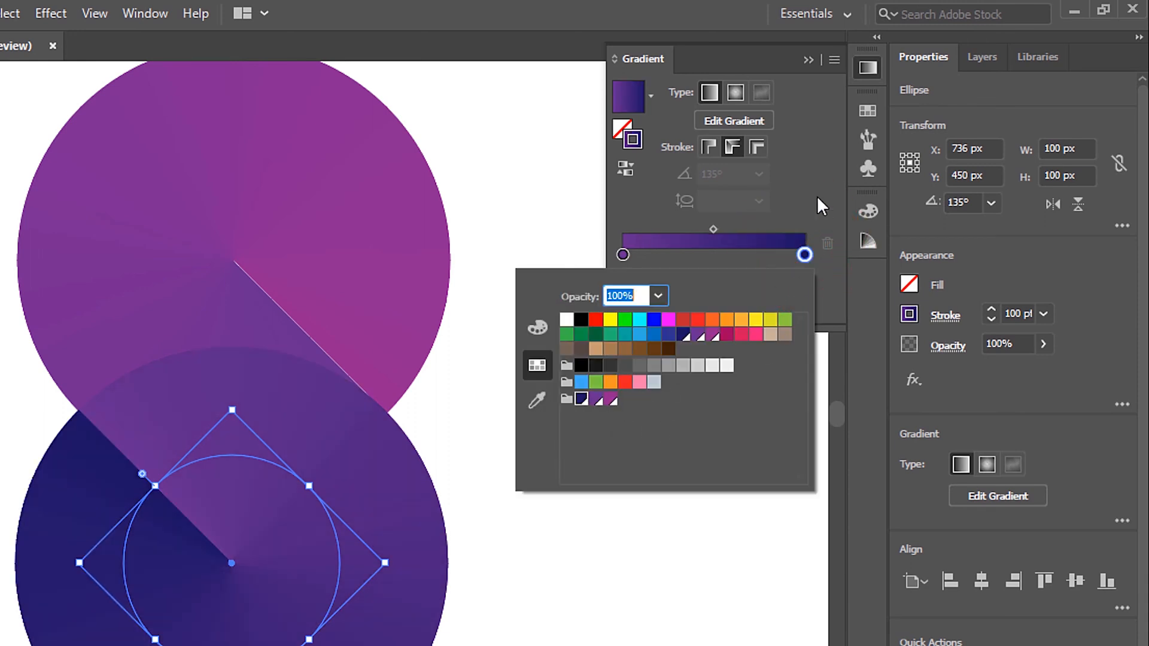
{"action": "left_click", "coordinate": [482, 366]}
{"action": "scroll", "coordinate": [333, 294], "scroll_direction": "up", "scroll_amount": 2}
{"action": "scroll", "coordinate": [268, 451], "scroll_direction": "down", "scroll_amount": 1}
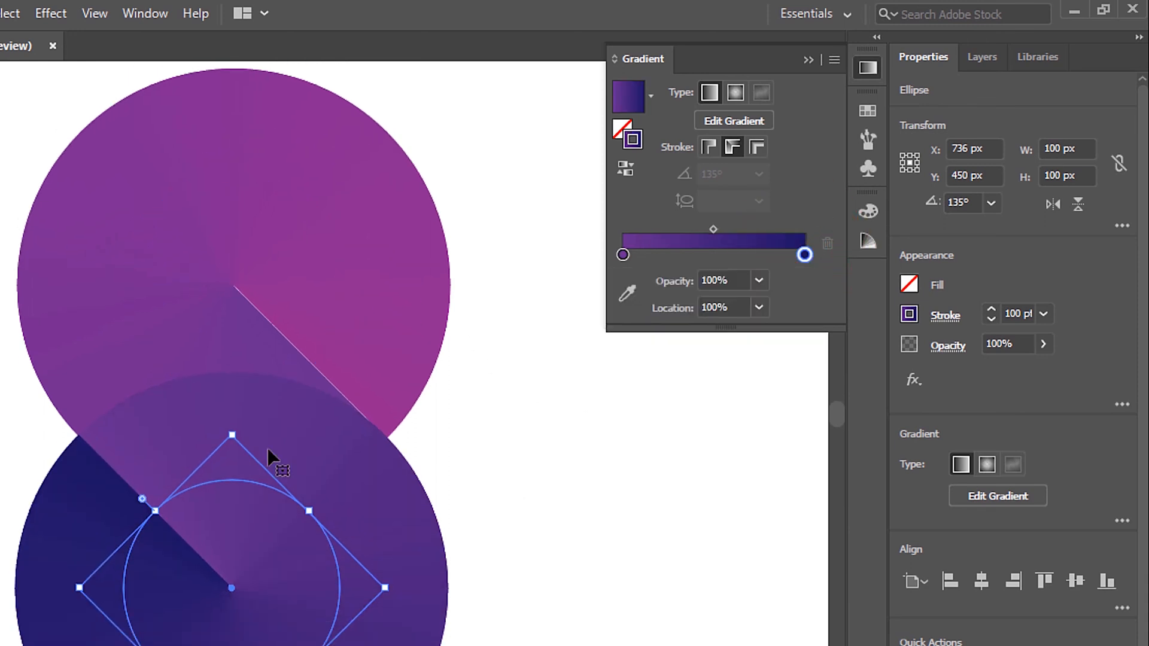
{"action": "left_click", "coordinate": [520, 439]}
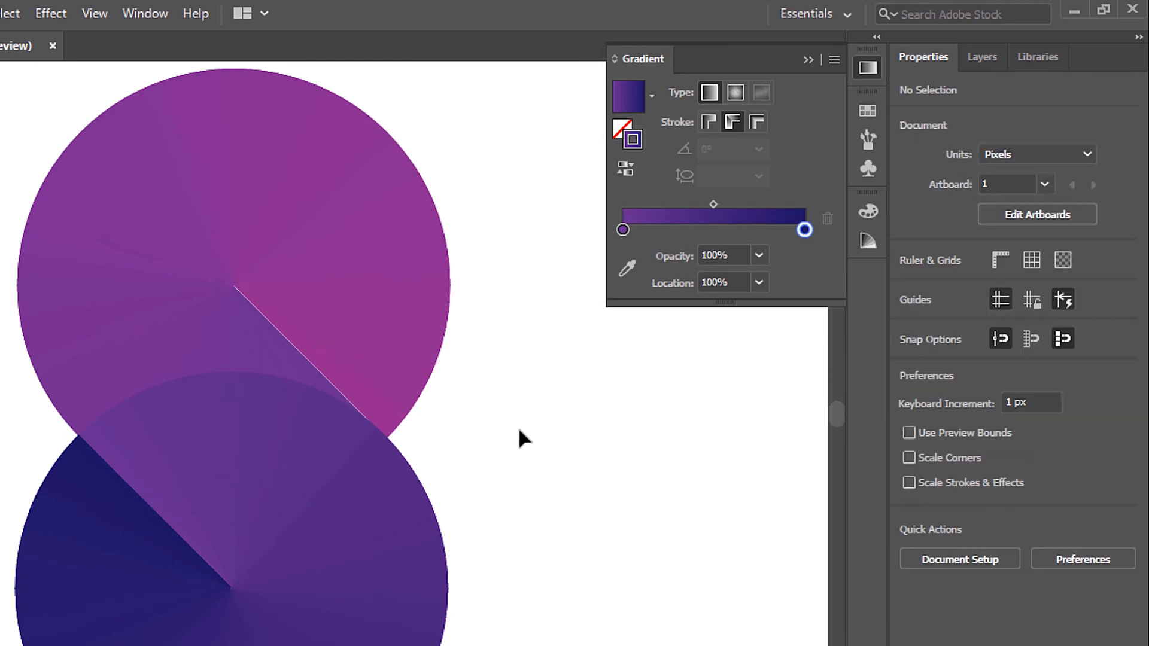
Step: Add a purple stop at about 25% to the upper circle's stroke gradient
{"action": "scroll", "coordinate": [519, 439], "scroll_direction": "down", "scroll_amount": 1}
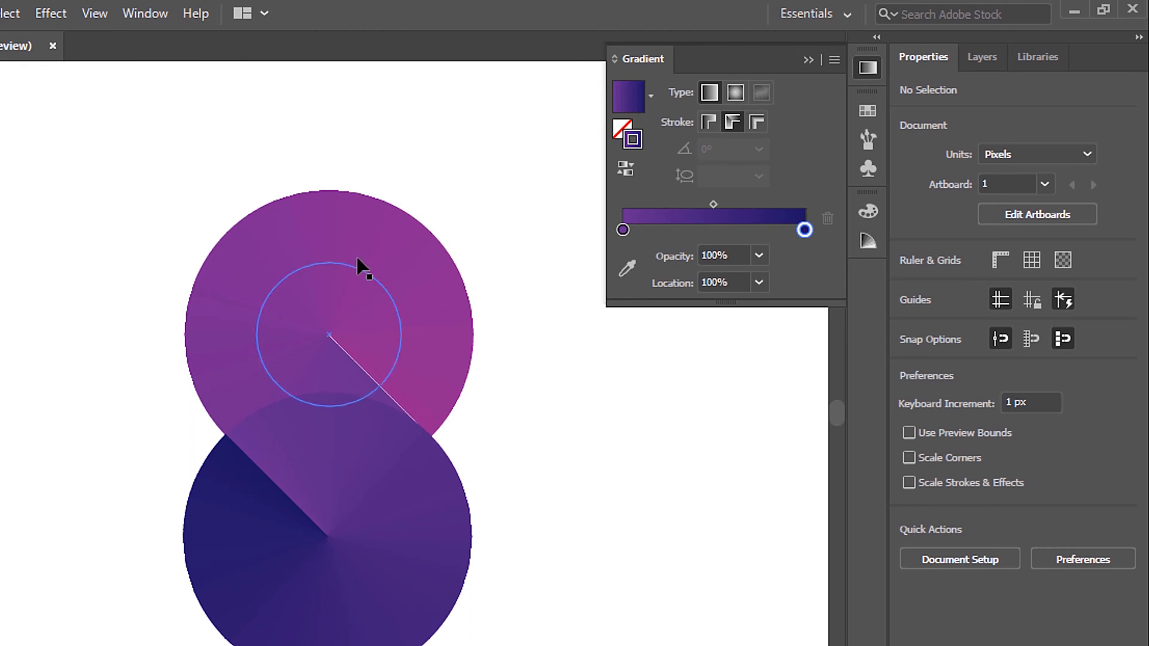
{"action": "left_click", "coordinate": [375, 250]}
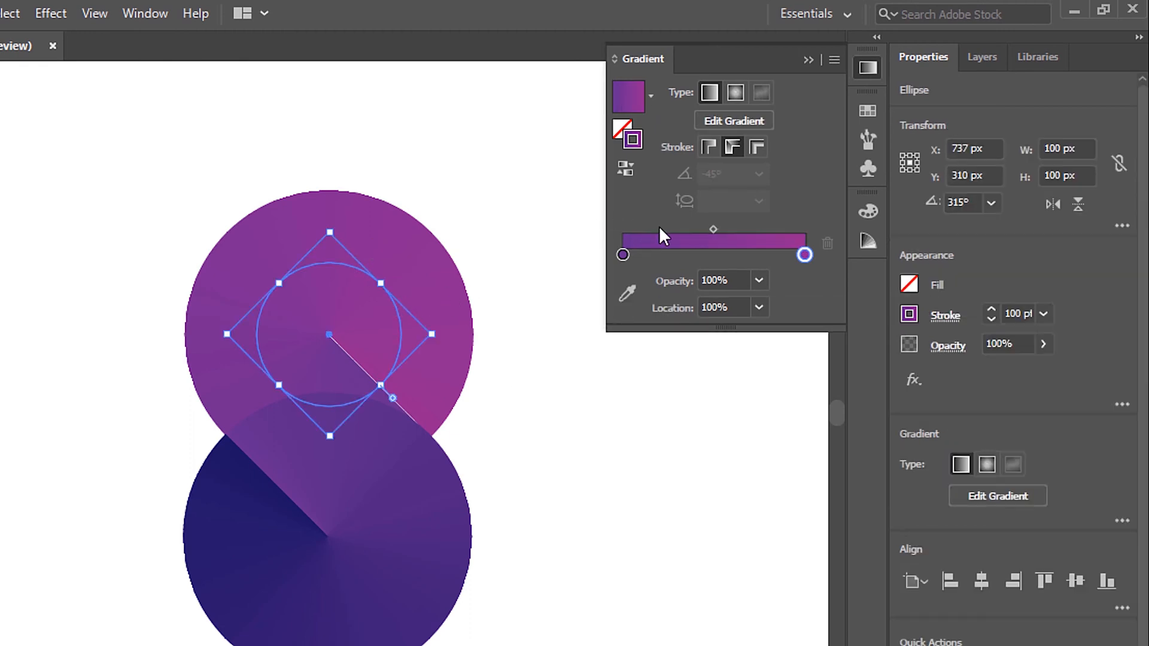
{"action": "left_click", "coordinate": [667, 256]}
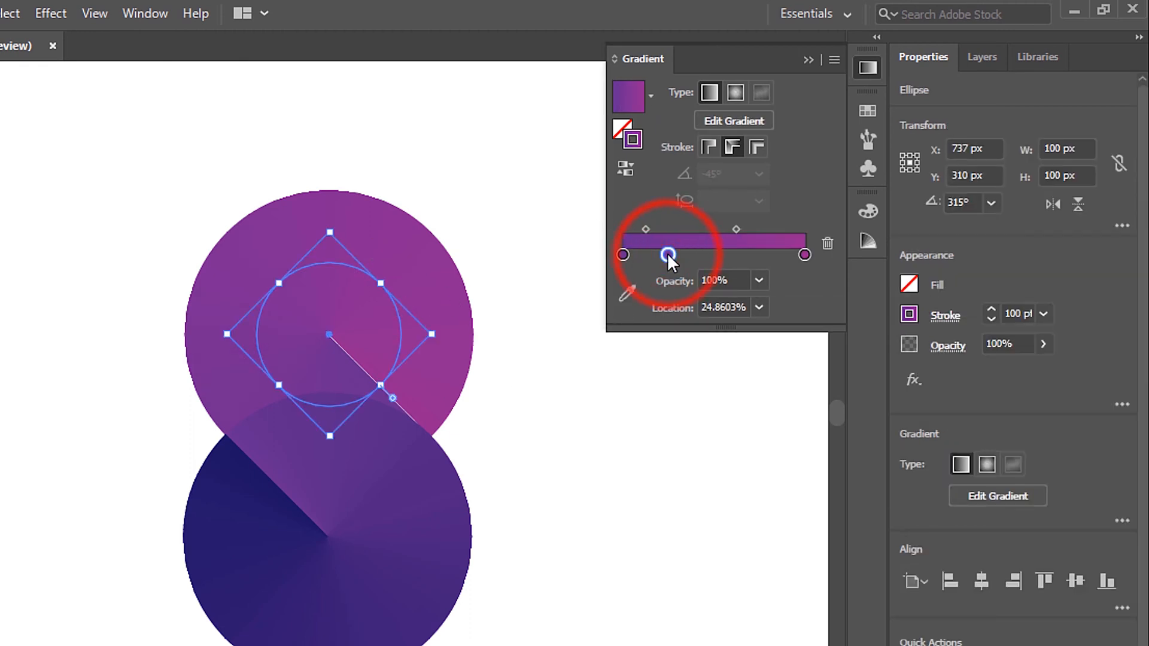
{"action": "double_click", "coordinate": [668, 256]}
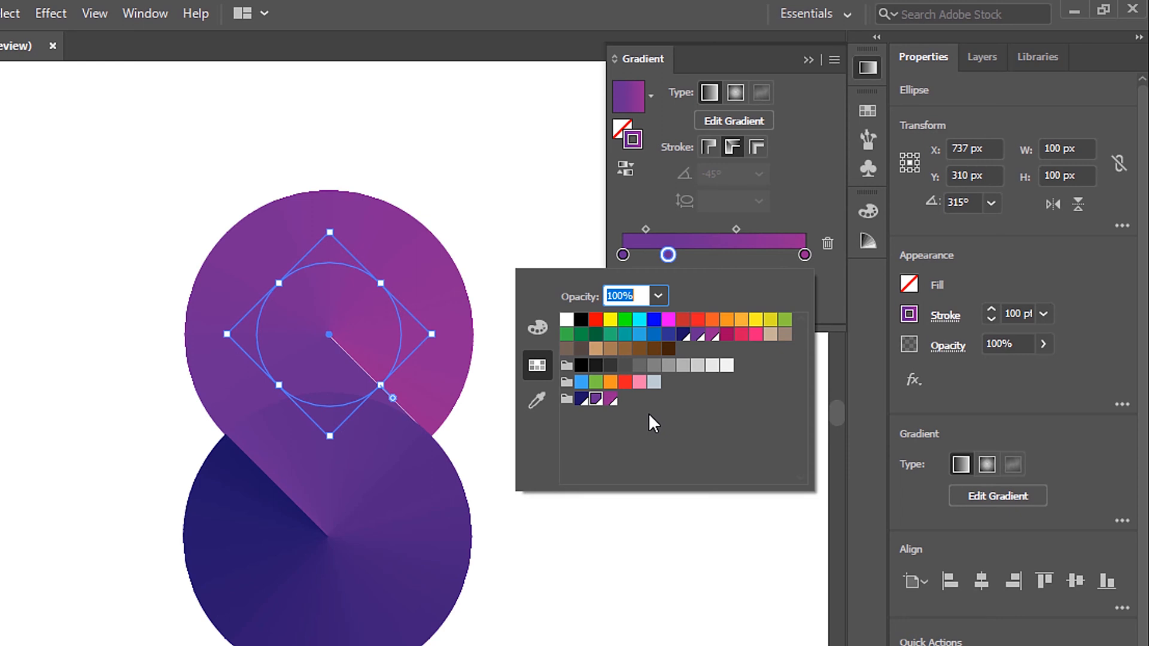
{"action": "left_click", "coordinate": [796, 218]}
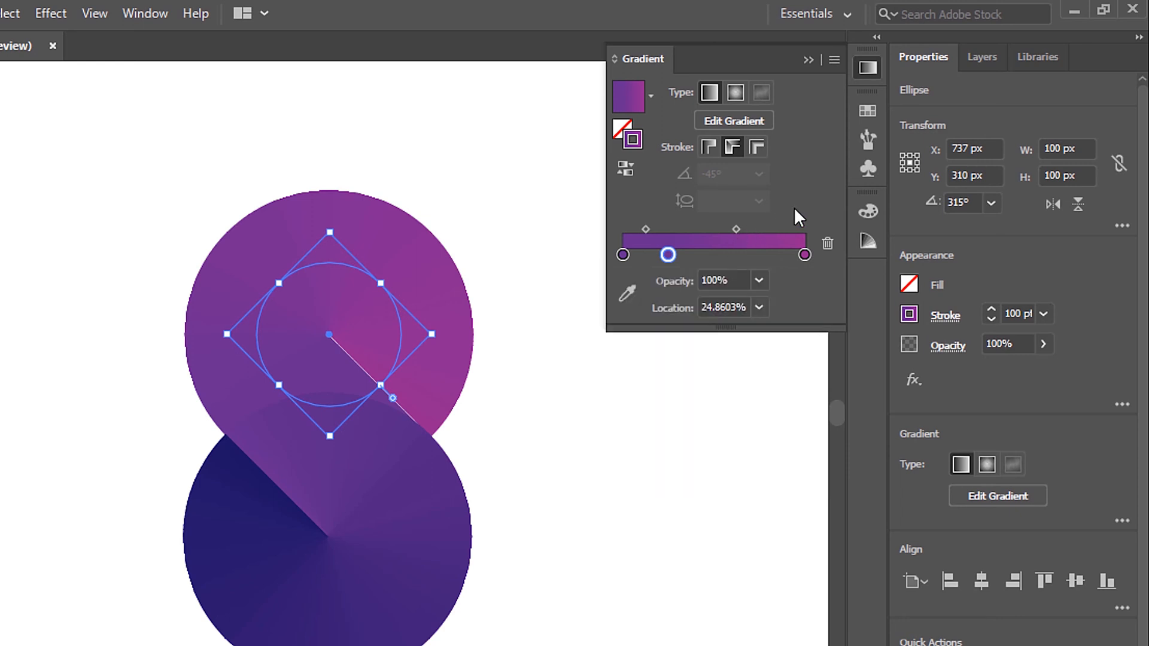
Step: Add a stop at about 26% to the lower circle's stroke gradient and color it with the group's purple swatch
{"action": "left_click", "coordinate": [405, 521]}
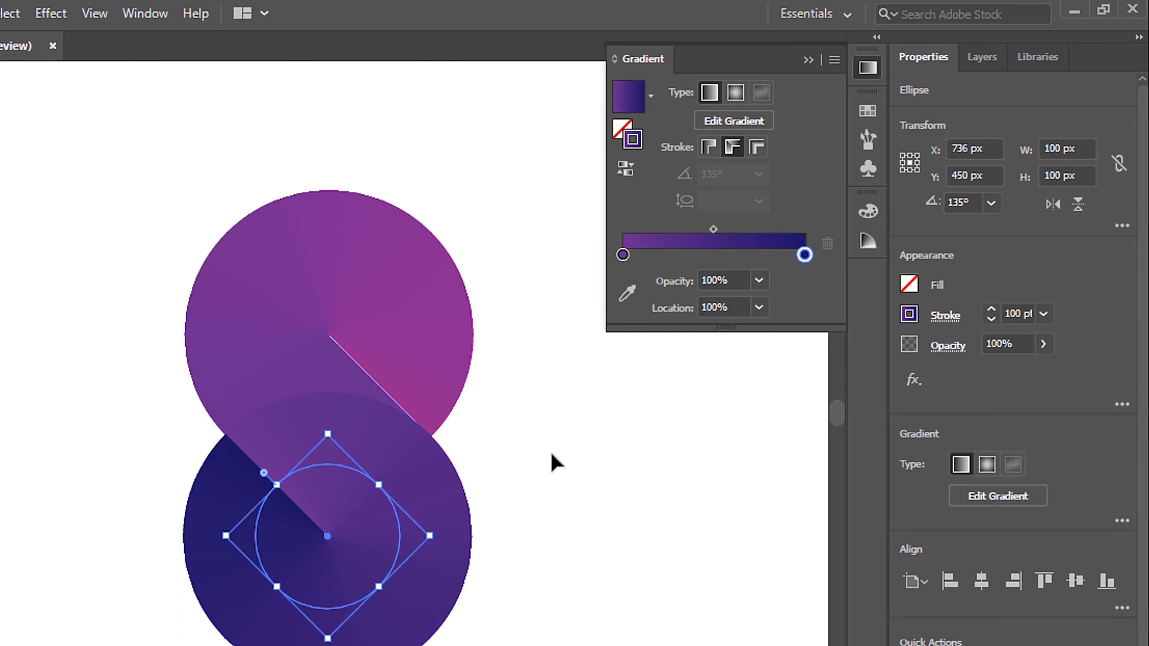
{"action": "left_click", "coordinate": [669, 256]}
{"action": "double_click", "coordinate": [670, 256]}
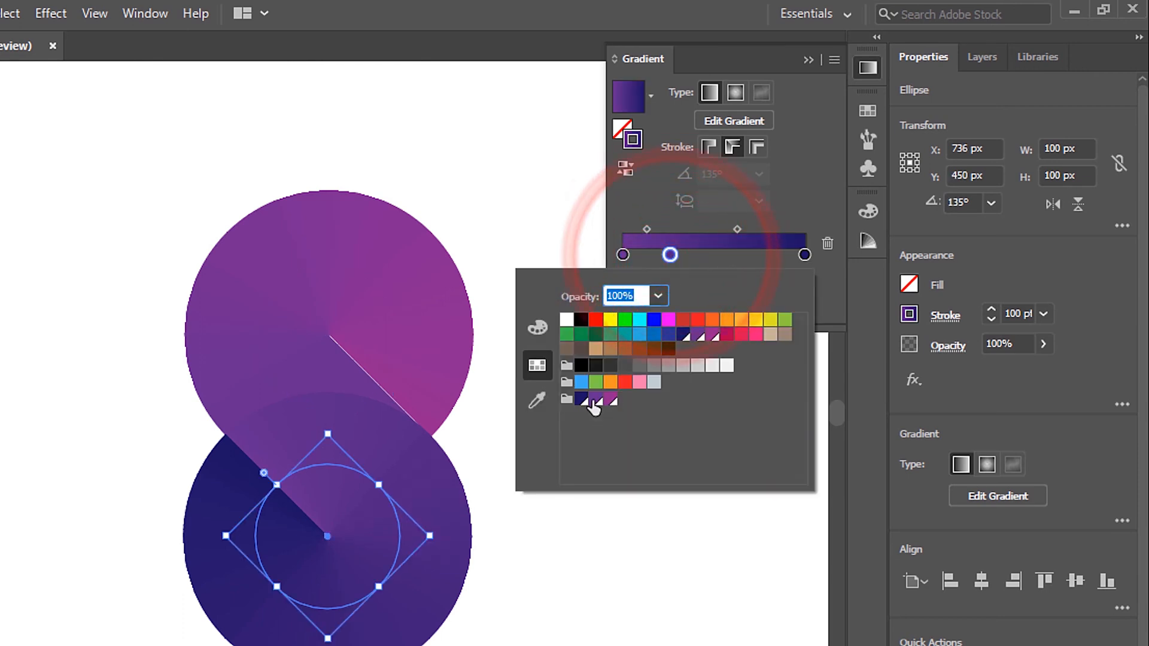
{"action": "left_click", "coordinate": [595, 400]}
{"action": "left_click", "coordinate": [805, 205]}
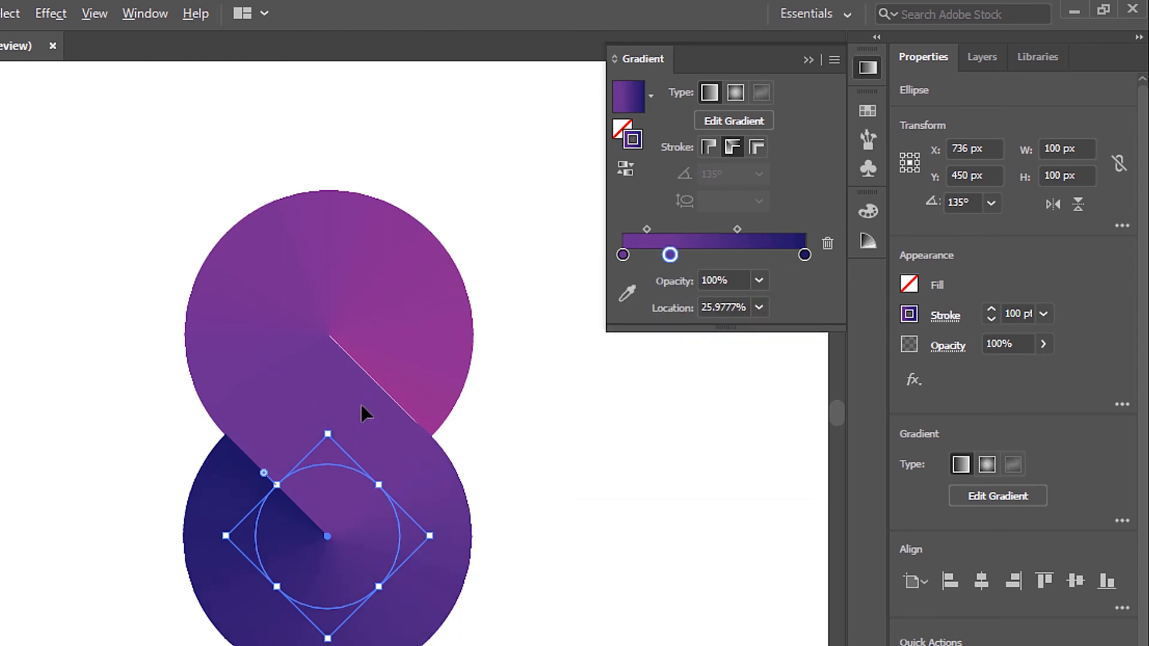
Step: Change the upper circle's magenta end stop in HSB to a brighter pink of about H 322.5, S 88.4, B 69
{"action": "scroll", "coordinate": [362, 412], "scroll_direction": "up", "scroll_amount": 1}
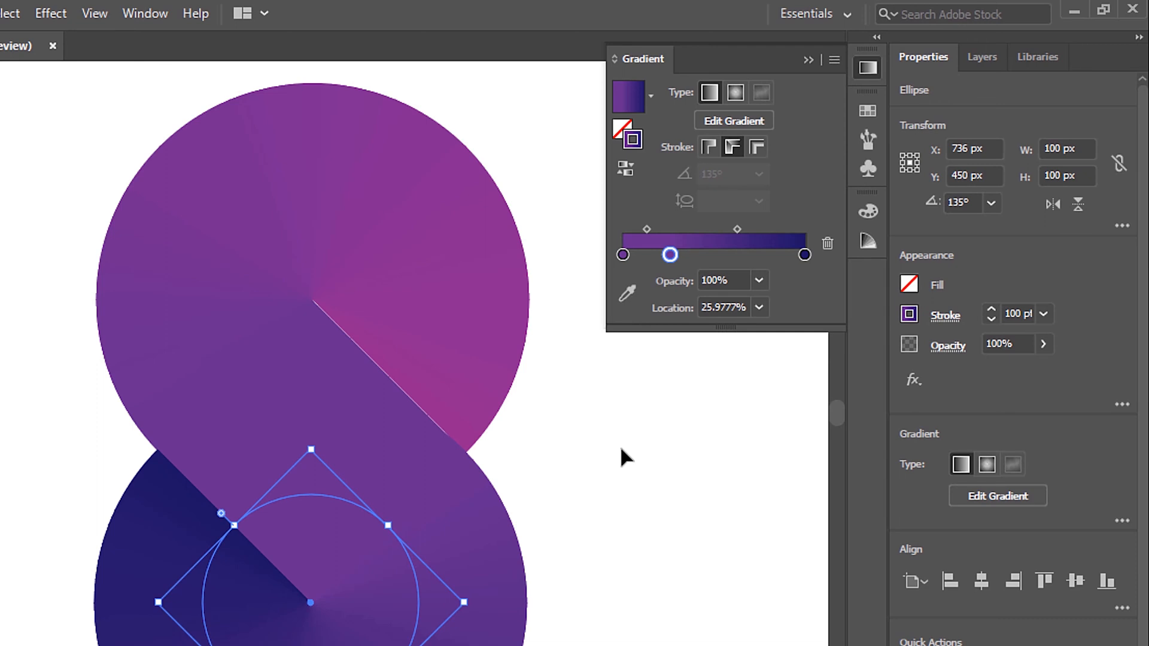
{"action": "left_click", "coordinate": [464, 239]}
{"action": "double_click", "coordinate": [805, 255]}
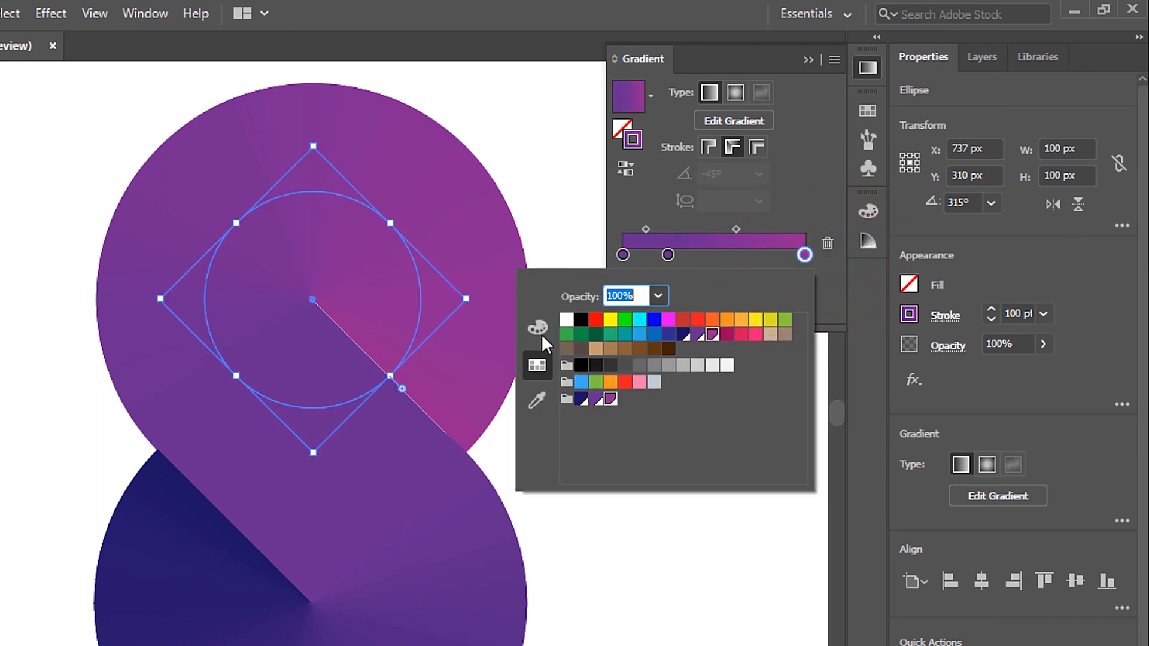
{"action": "left_click", "coordinate": [540, 330]}
{"action": "left_click", "coordinate": [803, 277]}
{"action": "left_click", "coordinate": [856, 330]}
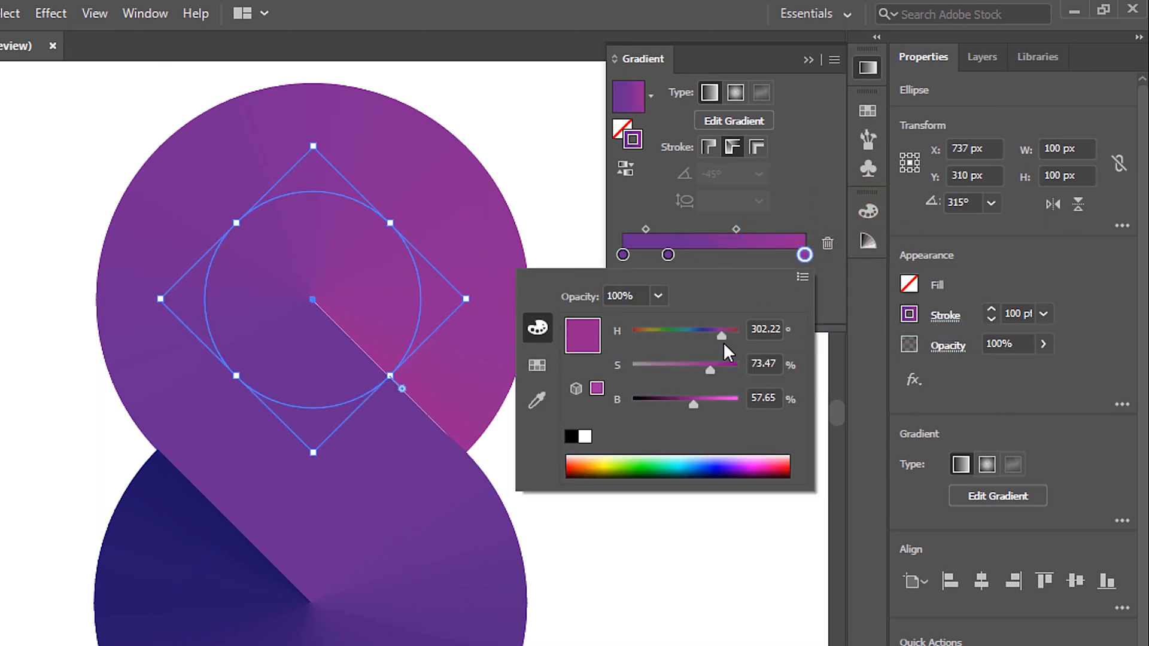
{"action": "left_click_drag", "start_coordinate": [724, 343], "coordinate": [726, 370]}
{"action": "left_click_drag", "start_coordinate": [689, 406], "coordinate": [706, 404]}
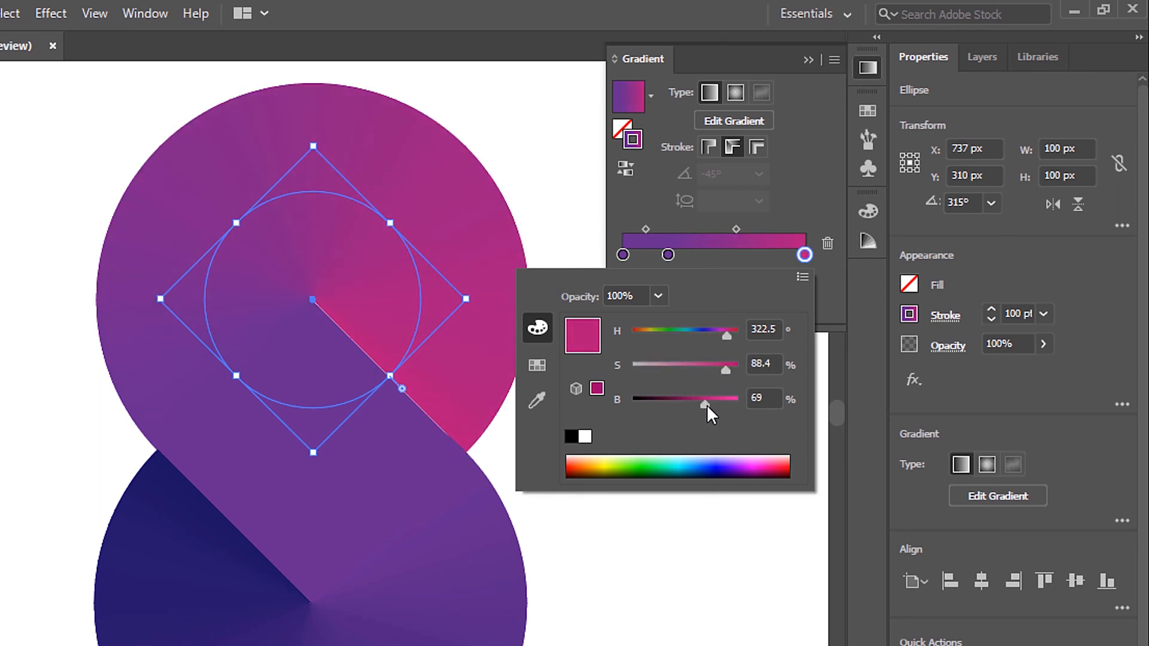
Step: Change the lower circle's dark blue end stop in HSB to a brighter blue-violet of about H 253, S 87, B 59
{"action": "left_click", "coordinate": [485, 607]}
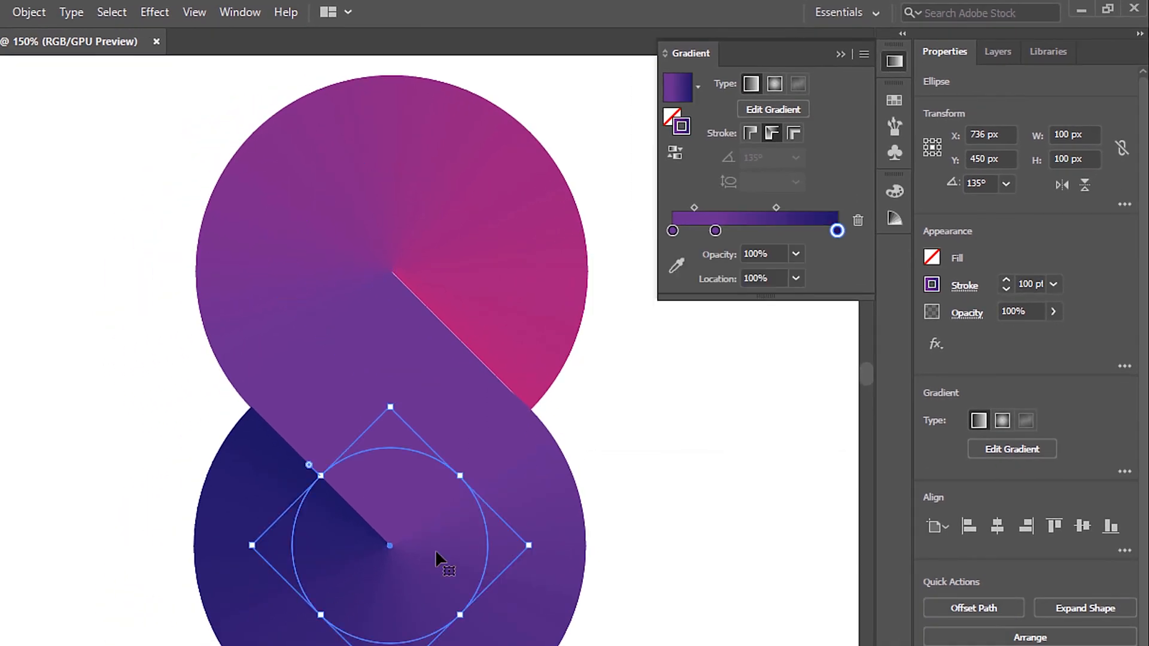
{"action": "double_click", "coordinate": [837, 230]}
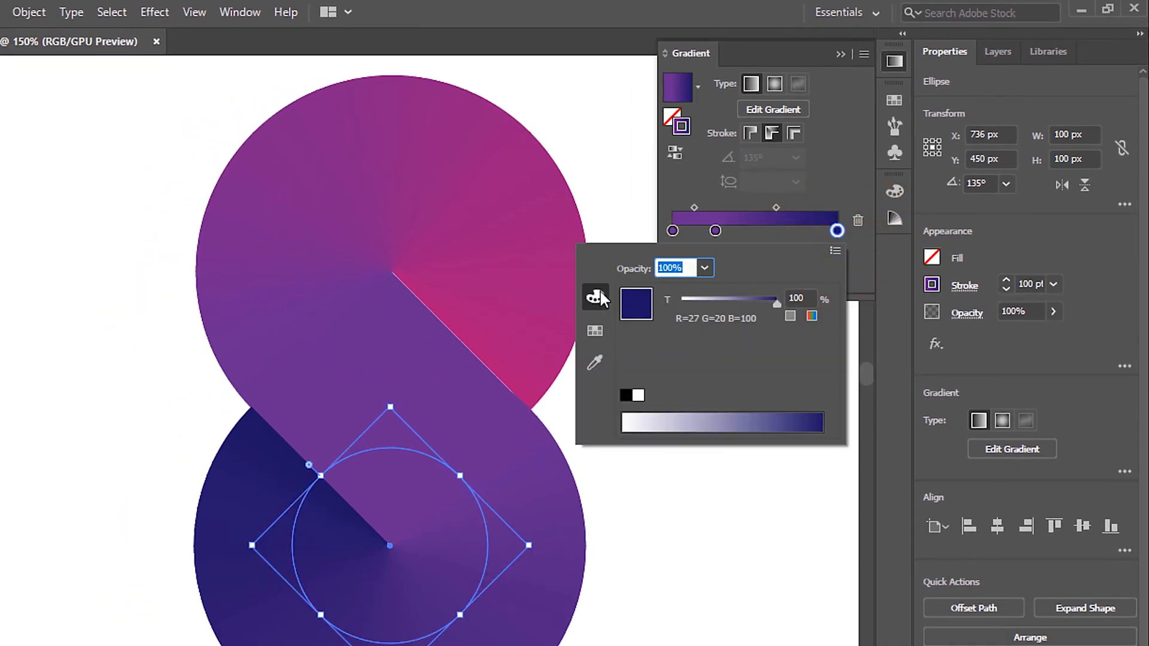
{"action": "left_click", "coordinate": [836, 250]}
{"action": "left_click", "coordinate": [892, 297]}
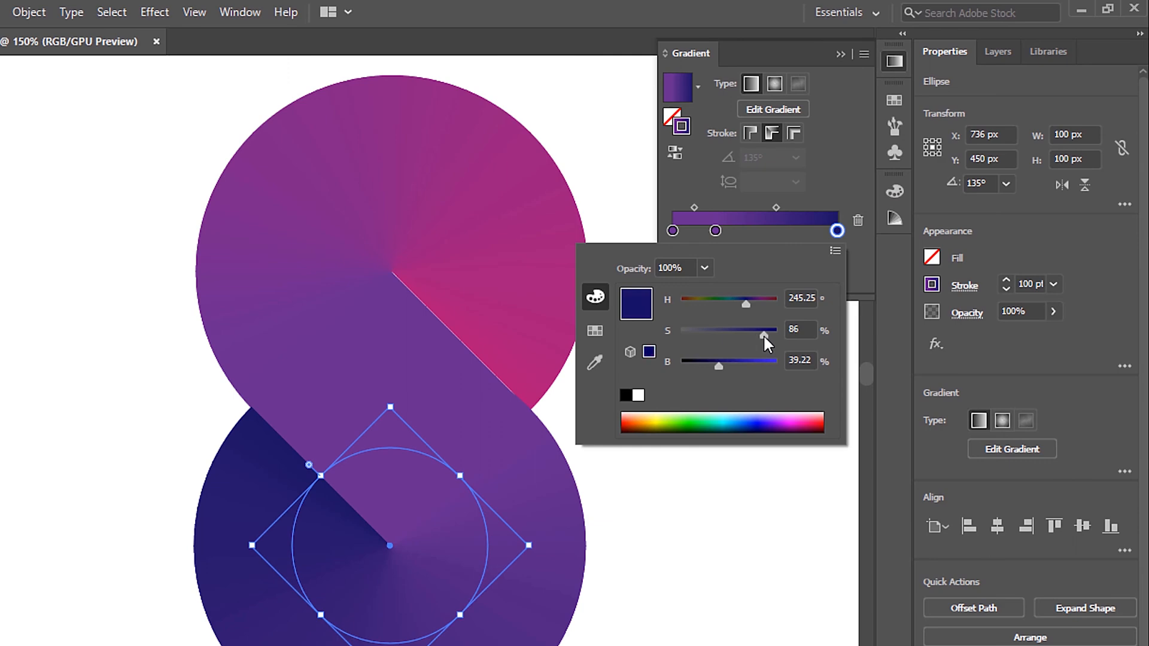
{"action": "left_click_drag", "start_coordinate": [732, 363], "coordinate": [736, 366]}
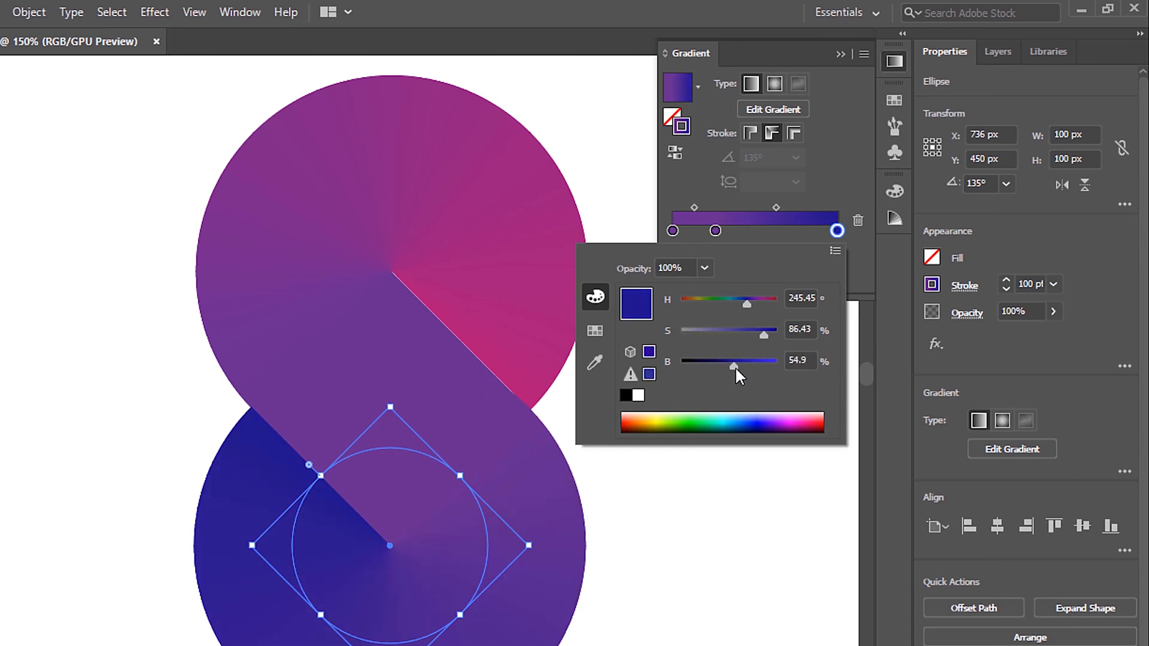
{"action": "left_click_drag", "start_coordinate": [747, 304], "coordinate": [750, 305]}
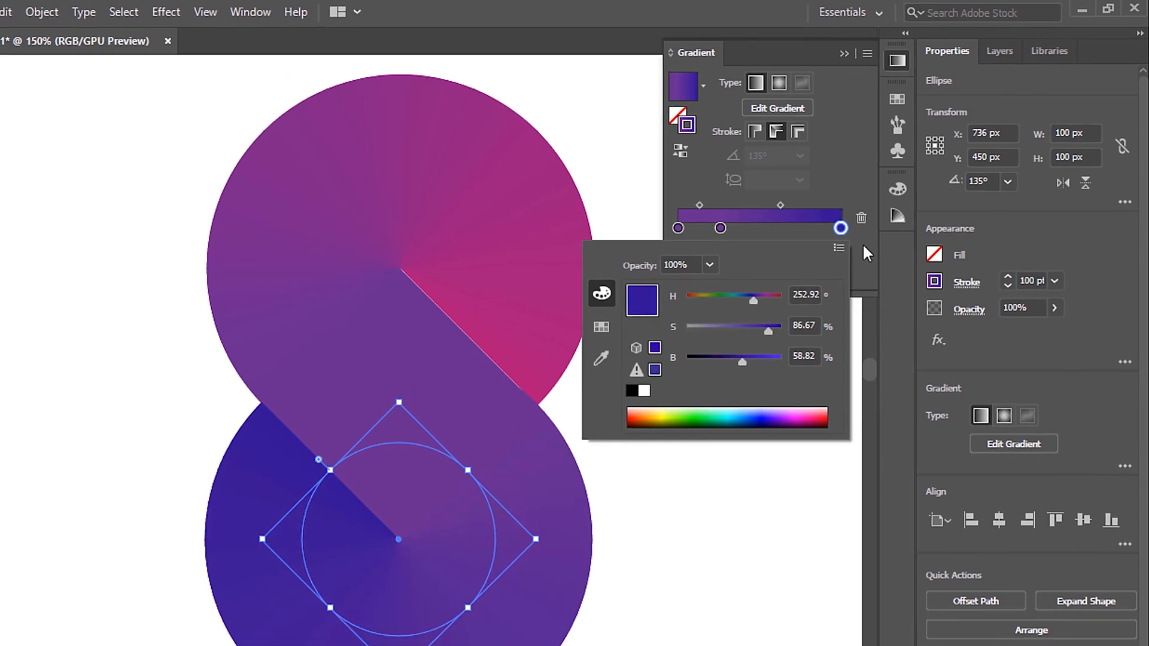
{"action": "left_click", "coordinate": [861, 253]}
{"action": "left_click", "coordinate": [706, 365]}
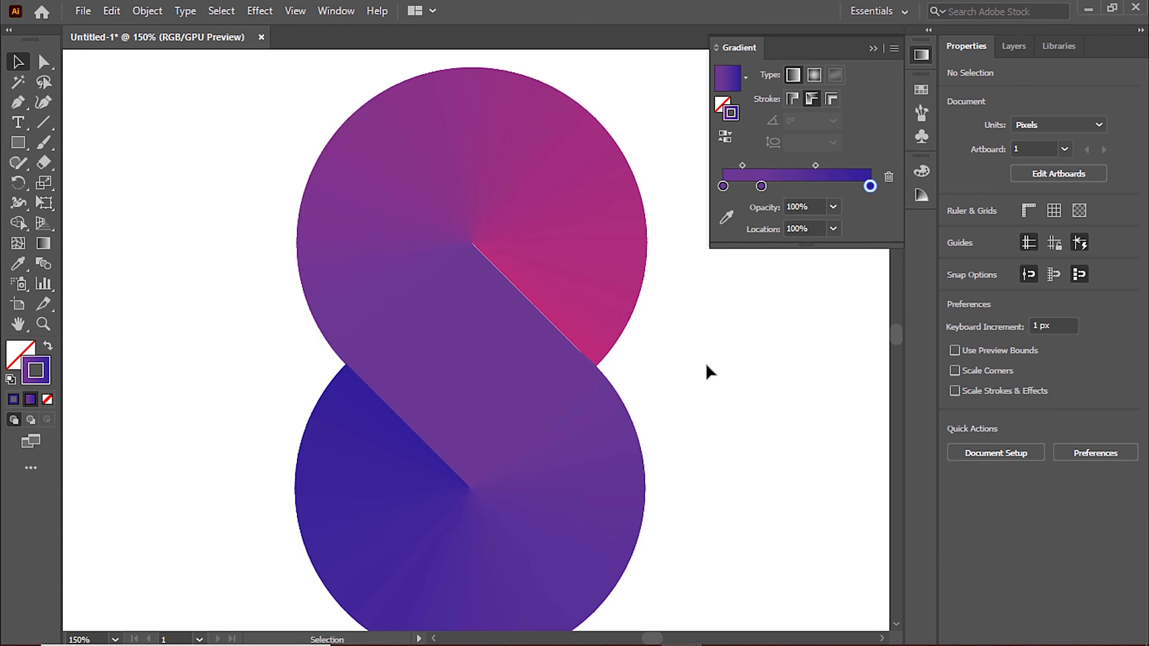
Step: Select both circles and expand their gradient strokes into filled shapes
{"action": "scroll", "coordinate": [706, 366], "scroll_direction": "down", "scroll_amount": 1}
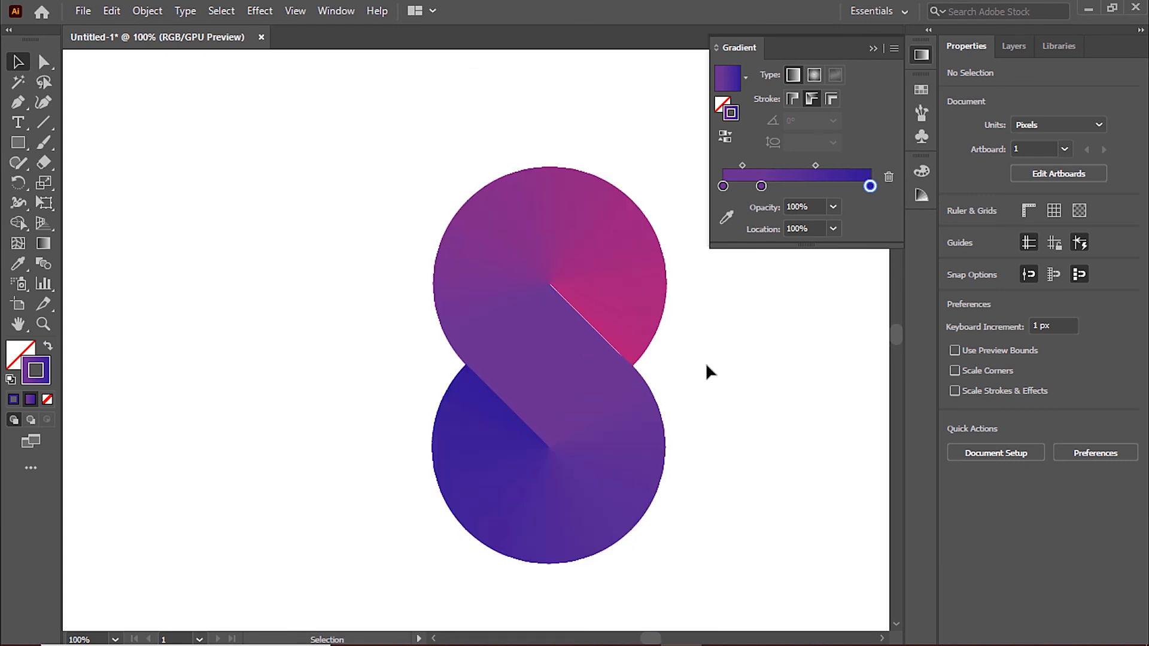
{"action": "scroll", "coordinate": [705, 361], "scroll_direction": "down", "scroll_amount": 2}
{"action": "left_click_drag", "start_coordinate": [282, 174], "coordinate": [482, 367]}
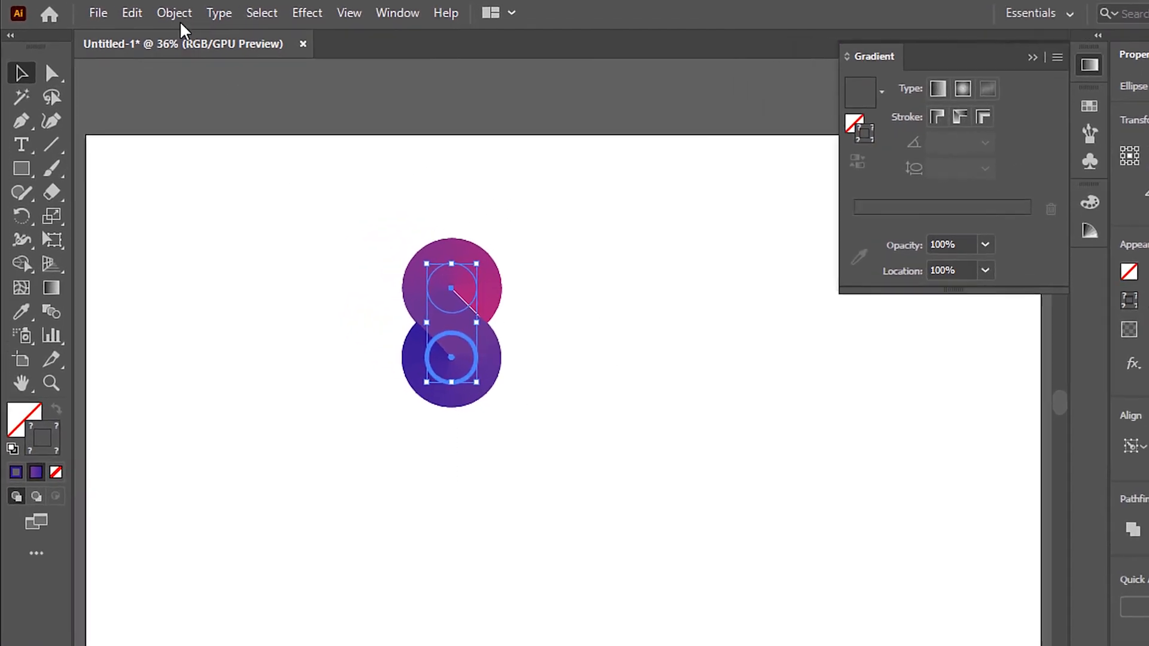
{"action": "left_click", "coordinate": [179, 18]}
{"action": "left_click", "coordinate": [215, 285]}
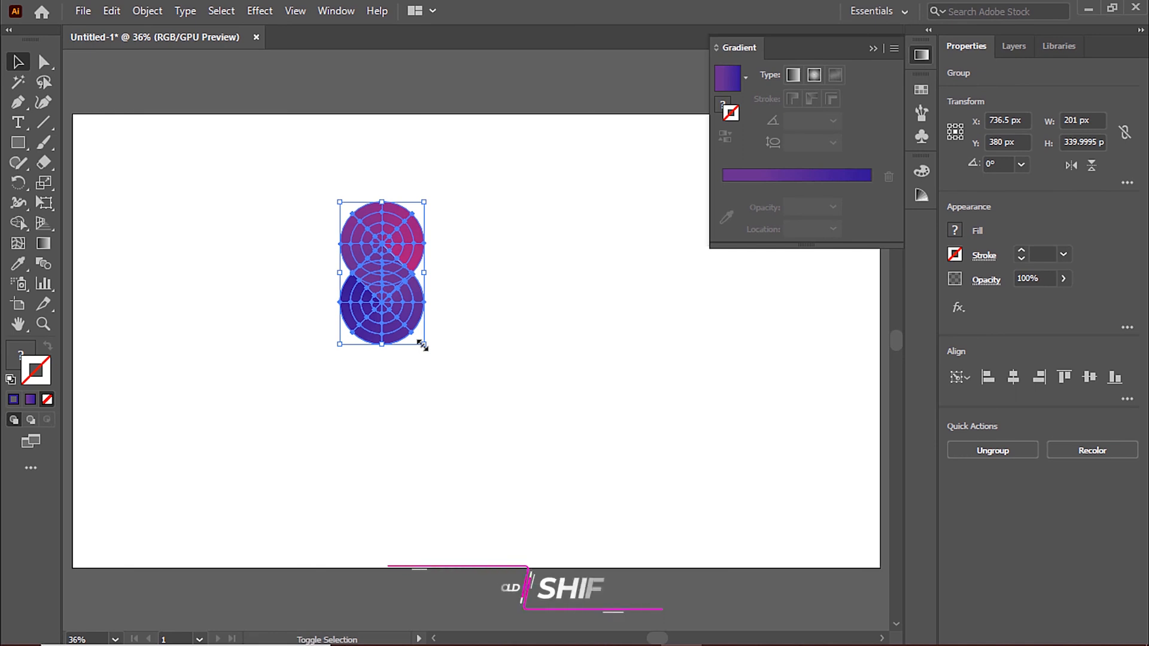
Step: Scale the expanded circles proportionally to about 431 by 729 px and move them to the middle of the artboard
{"action": "left_click_drag", "start_coordinate": [422, 345], "coordinate": [576, 509]}
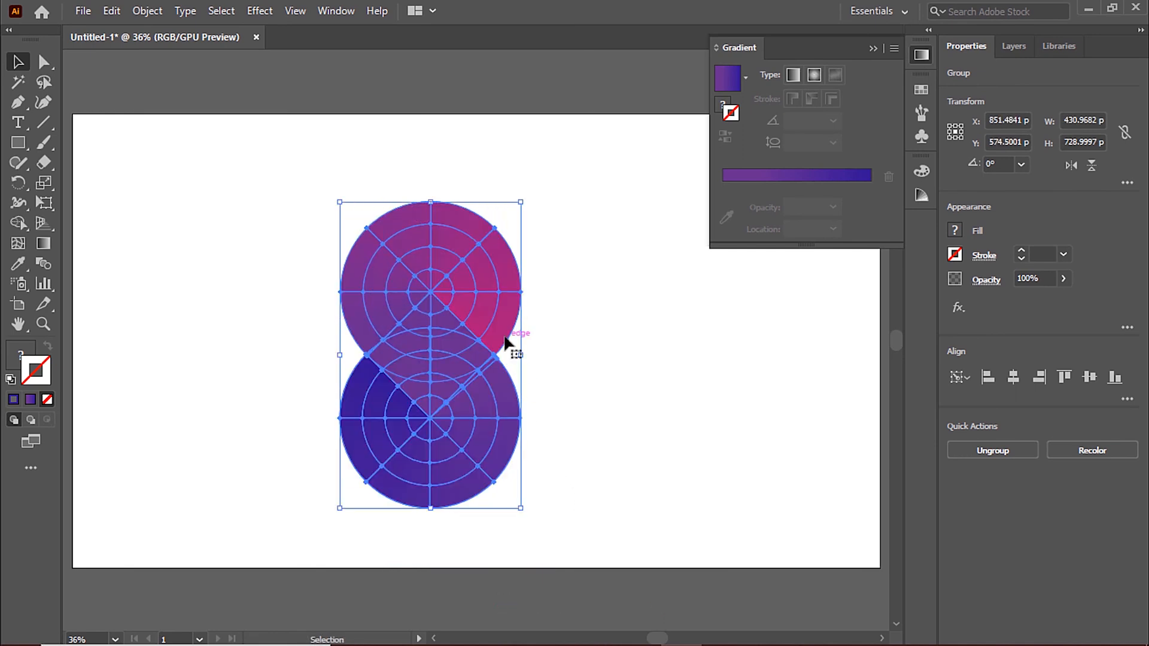
{"action": "left_click_drag", "start_coordinate": [508, 335], "coordinate": [581, 321]}
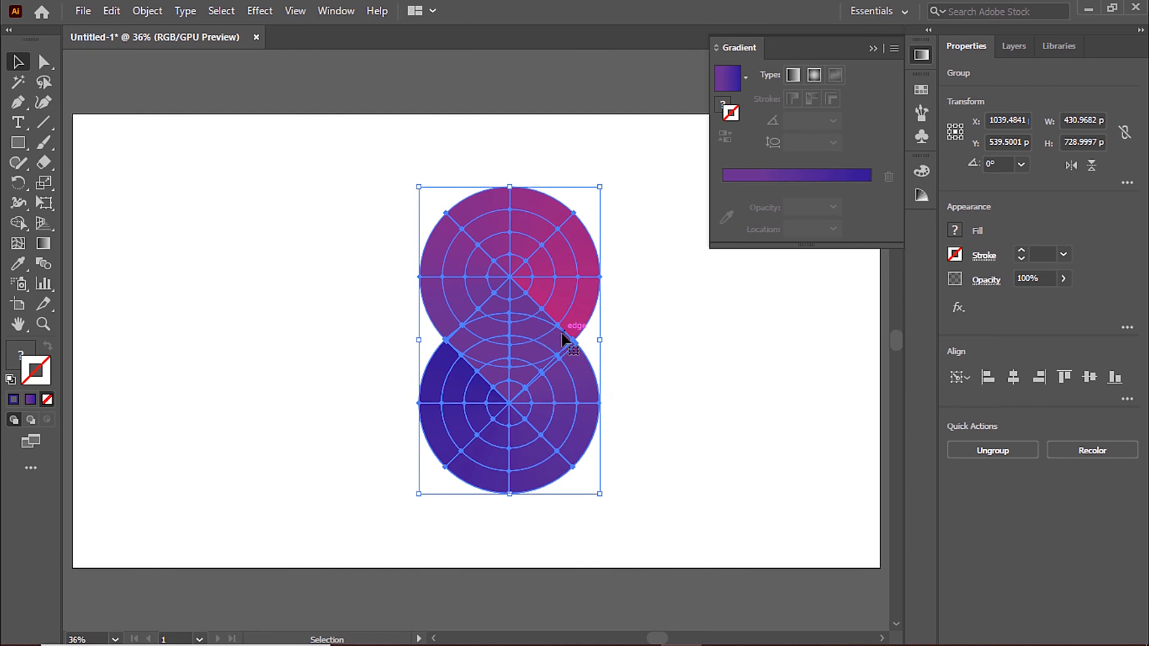
{"action": "left_click_drag", "start_coordinate": [572, 329], "coordinate": [537, 327]}
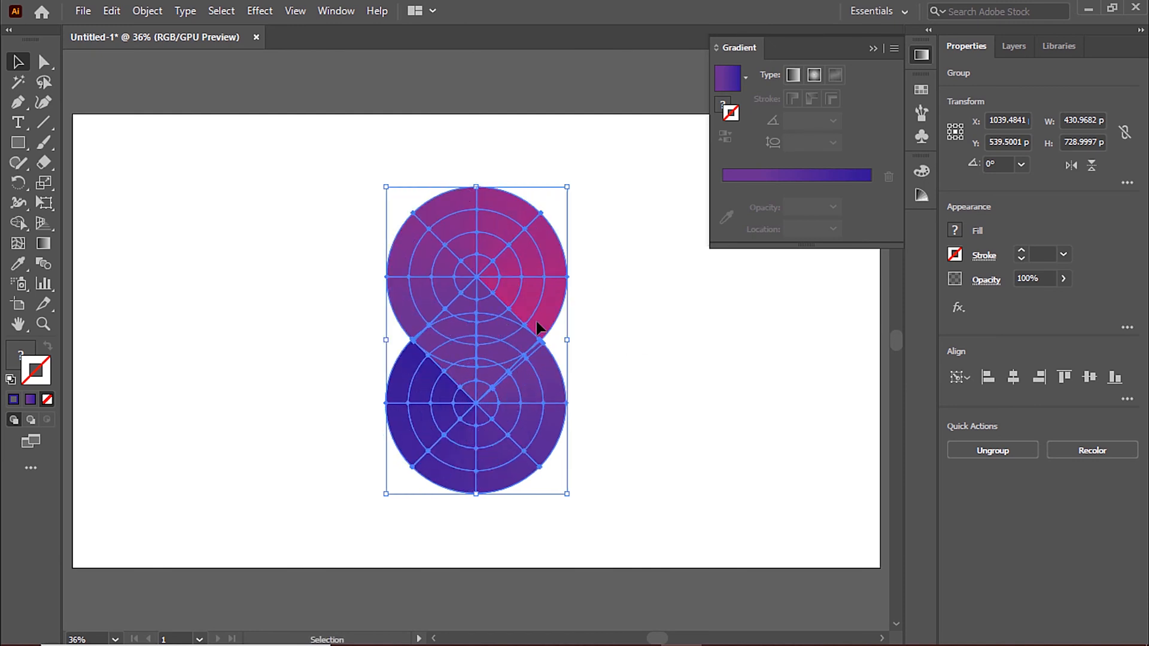
Step: Group the two expanded circles and enlarge the group proportionally from its center to fill most of the artboard's height
{"action": "left_click", "coordinate": [604, 339]}
{"action": "left_click", "coordinate": [553, 316]}
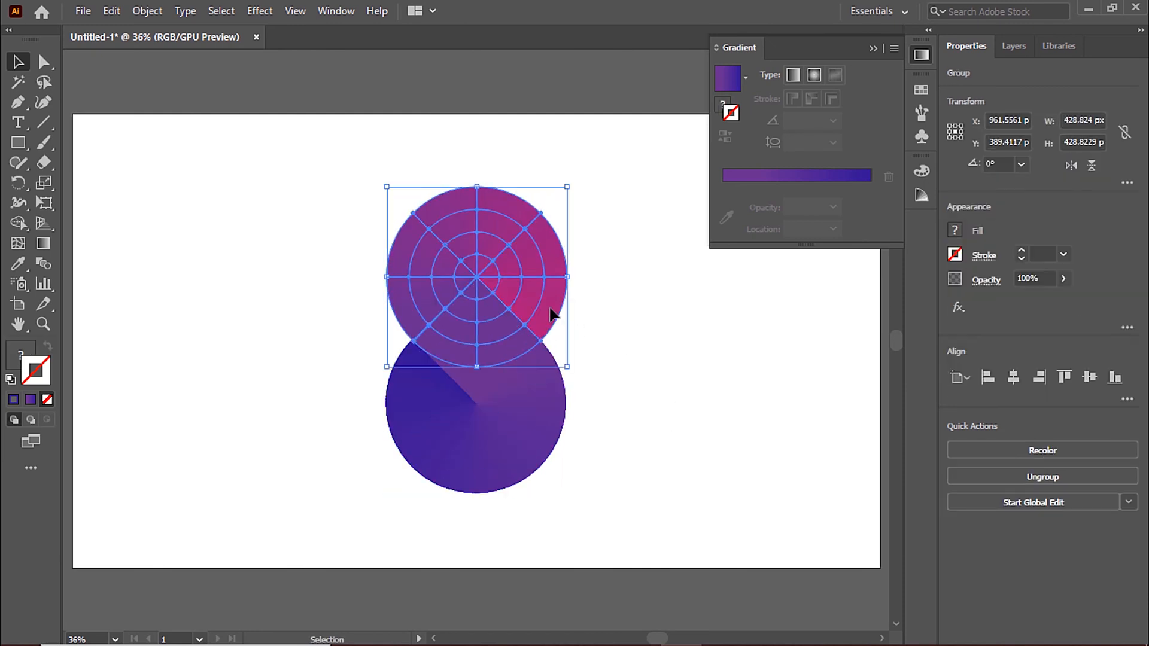
{"action": "left_click_drag", "start_coordinate": [287, 179], "coordinate": [625, 502]}
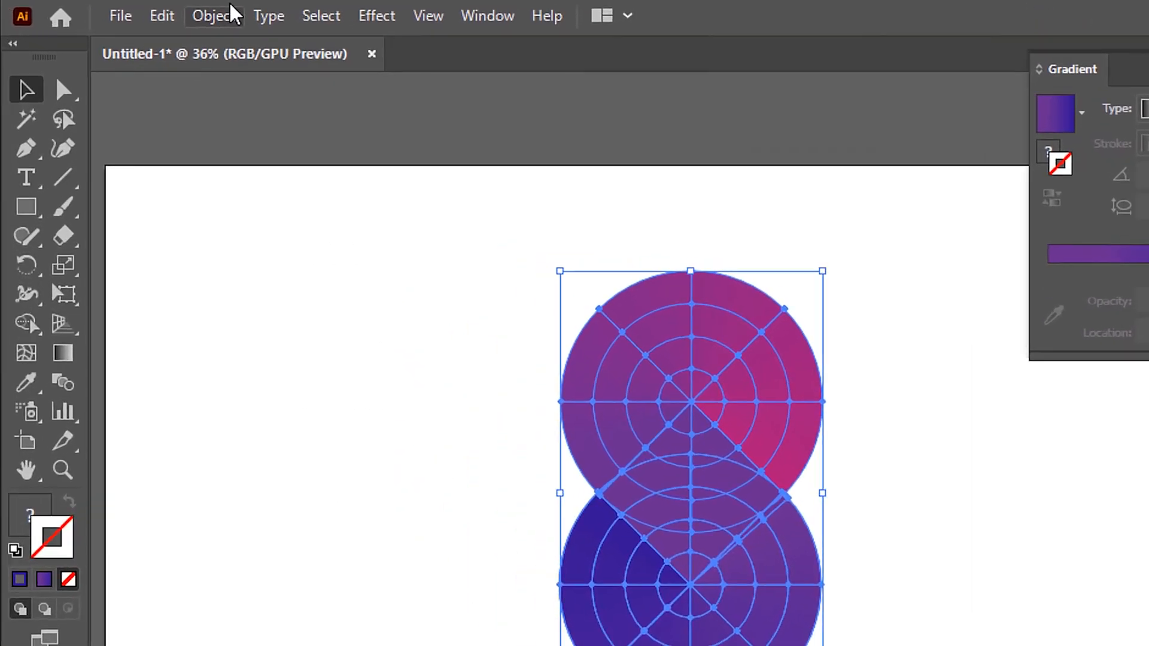
{"action": "left_click", "coordinate": [234, 13]}
{"action": "left_click", "coordinate": [338, 134]}
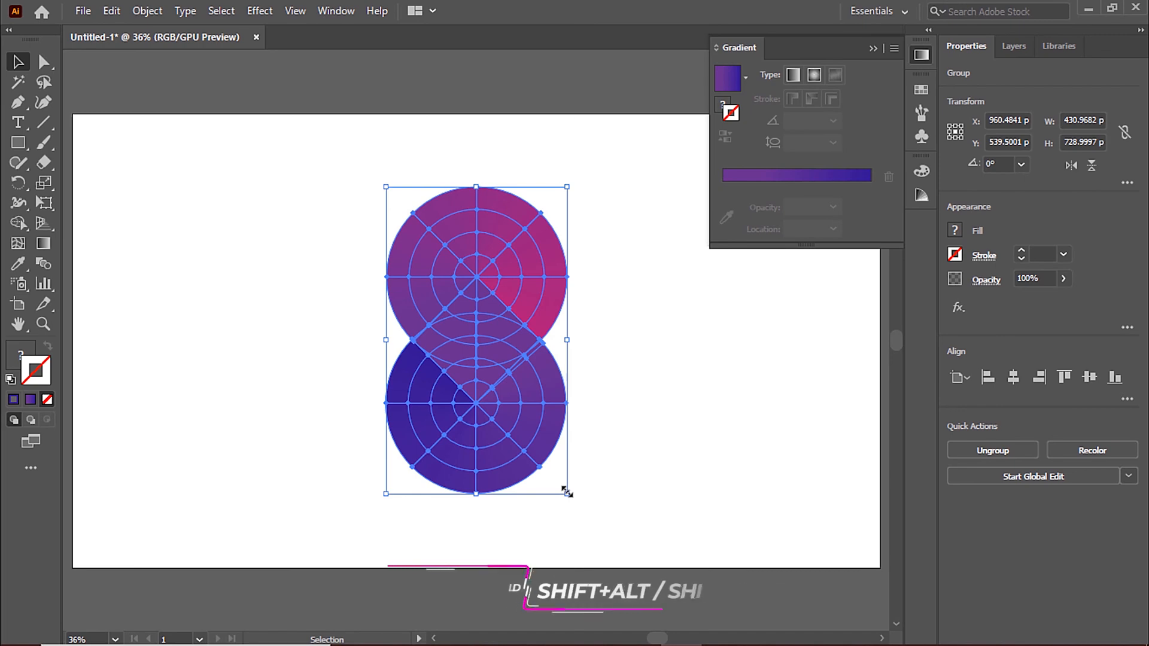
{"action": "left_click_drag", "start_coordinate": [566, 490], "coordinate": [592, 542]}
{"action": "left_click", "coordinate": [630, 349]}
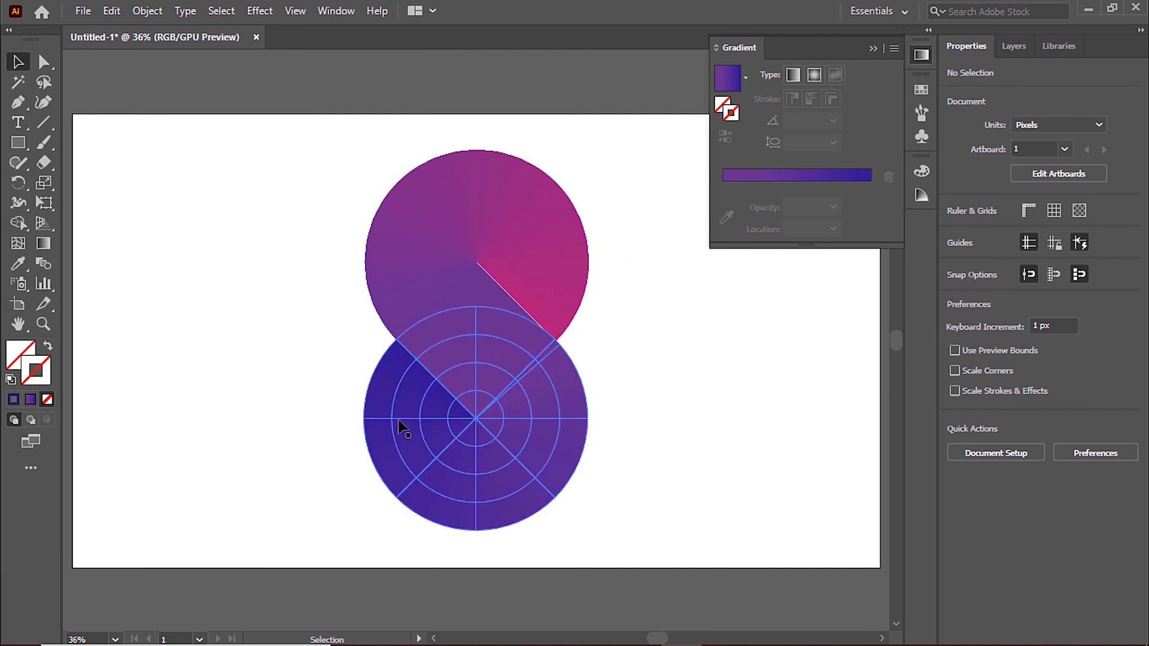
Step: Move the grouped circles straight down below the artboard and put the gradient settings away
{"action": "left_click_drag", "start_coordinate": [305, 213], "coordinate": [539, 326]}
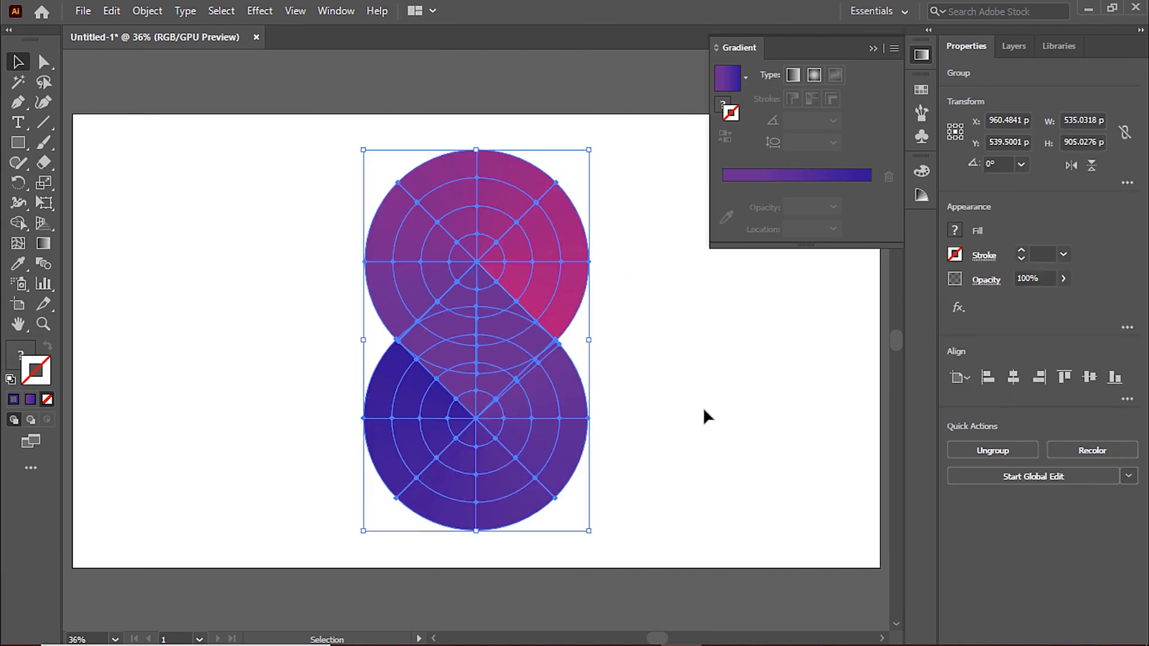
{"action": "scroll", "coordinate": [690, 343], "scroll_direction": "down", "scroll_amount": 3}
{"action": "left_click_drag", "start_coordinate": [504, 108], "coordinate": [523, 550]}
{"action": "scroll", "coordinate": [496, 307], "scroll_direction": "up", "scroll_amount": 2}
{"action": "left_click", "coordinate": [872, 49]}
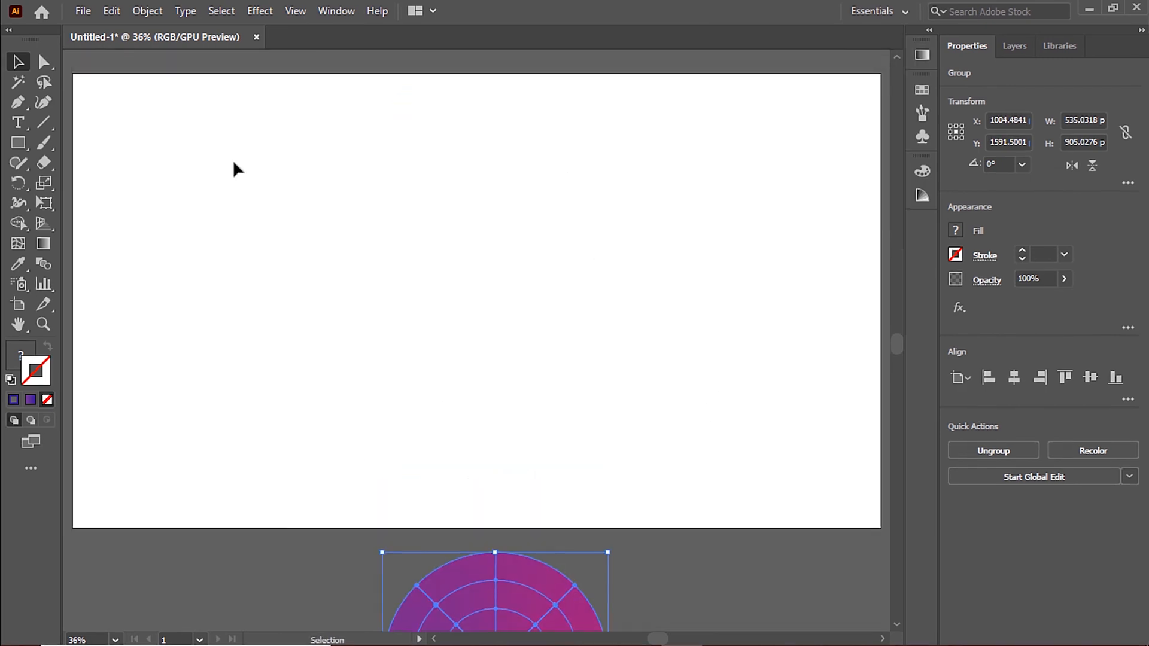
Step: Draw a 1920 by 1080 px rectangle covering the whole artboard and fill it with the purple-to-blue gradient
{"action": "left_click", "coordinate": [18, 142]}
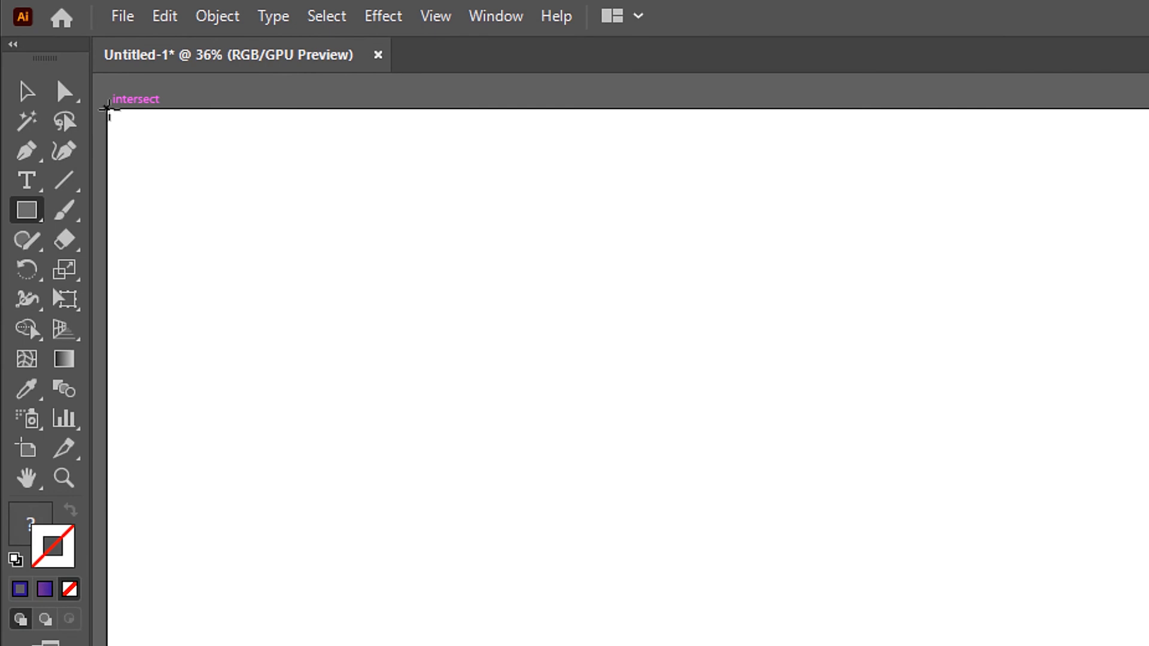
{"action": "left_click_drag", "start_coordinate": [107, 109], "coordinate": [879, 527]}
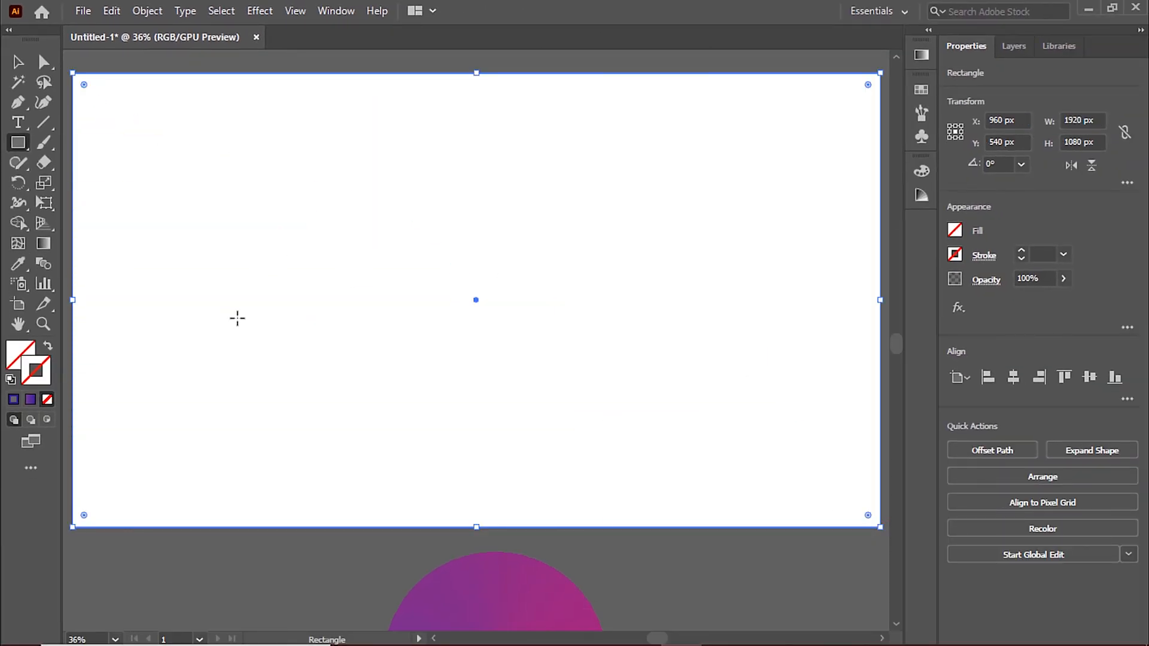
{"action": "left_click", "coordinate": [29, 359]}
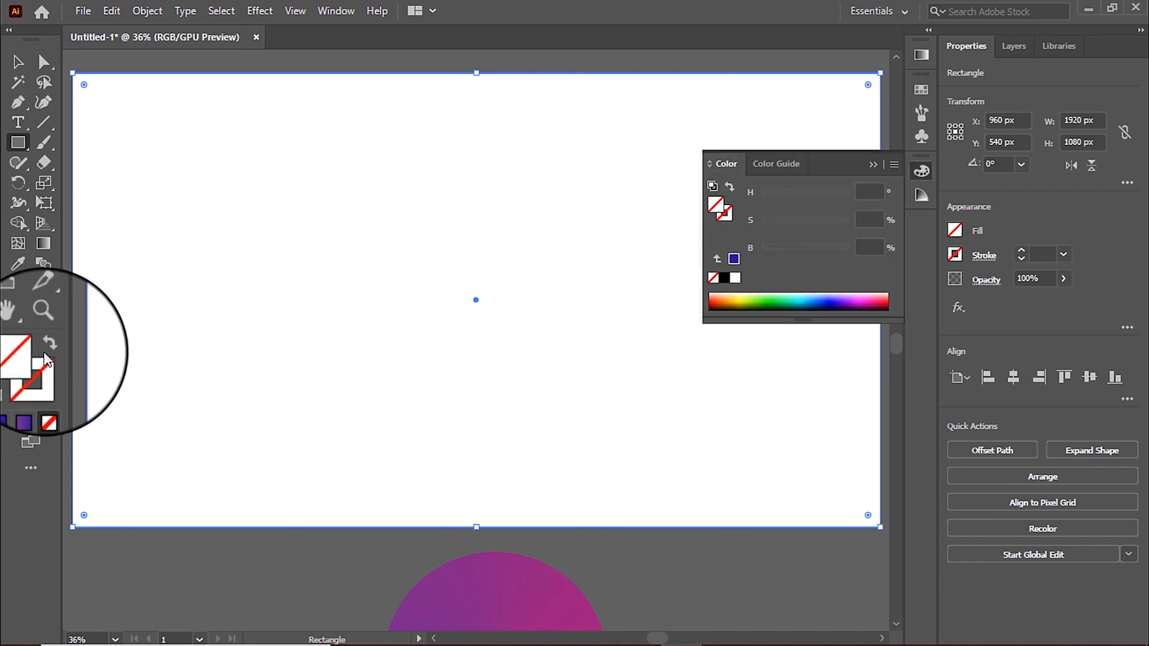
{"action": "left_click", "coordinate": [31, 402]}
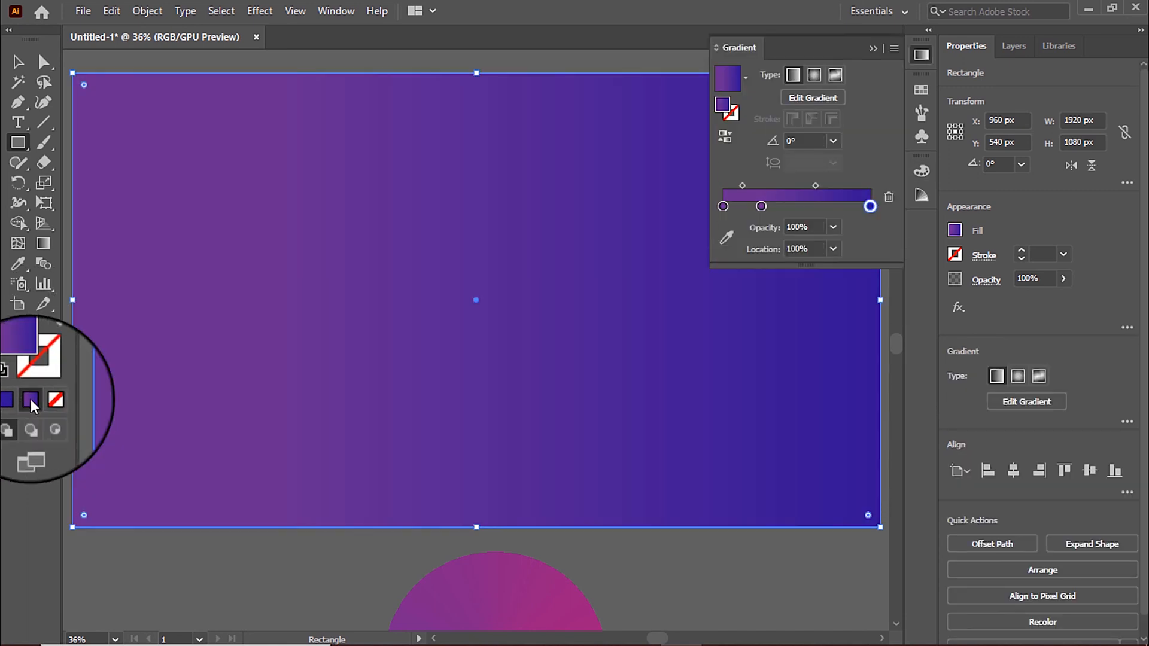
Step: Switch the rectangle's fill to a freeform gradient and add two white color points, upper middle and lower middle
{"action": "left_click", "coordinate": [835, 75]}
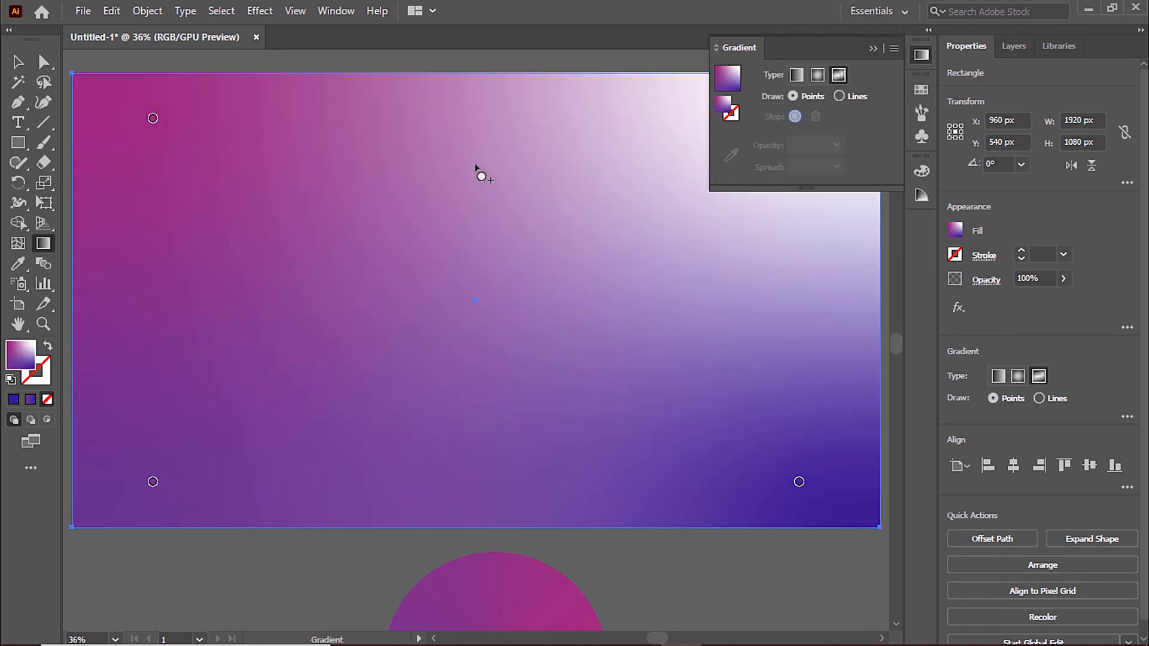
{"action": "left_click", "coordinate": [467, 152]}
{"action": "left_click", "coordinate": [478, 426]}
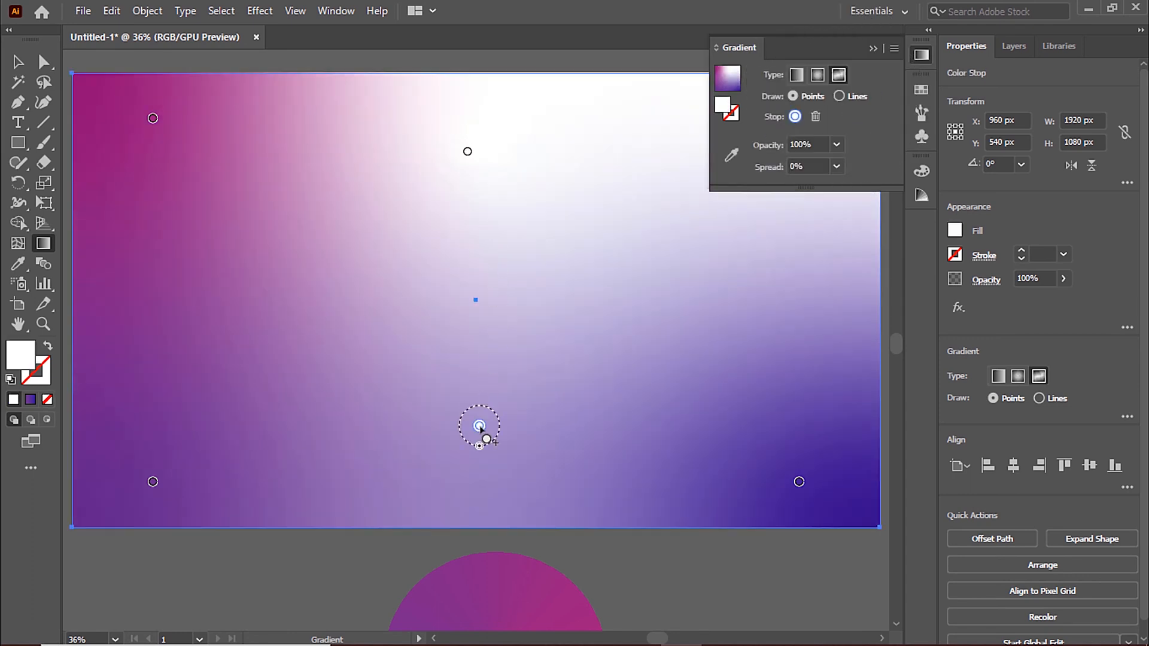
Step: Move the rectangle's magenta, purple and blue freeform color points inward from their corners
{"action": "left_click", "coordinate": [153, 119]}
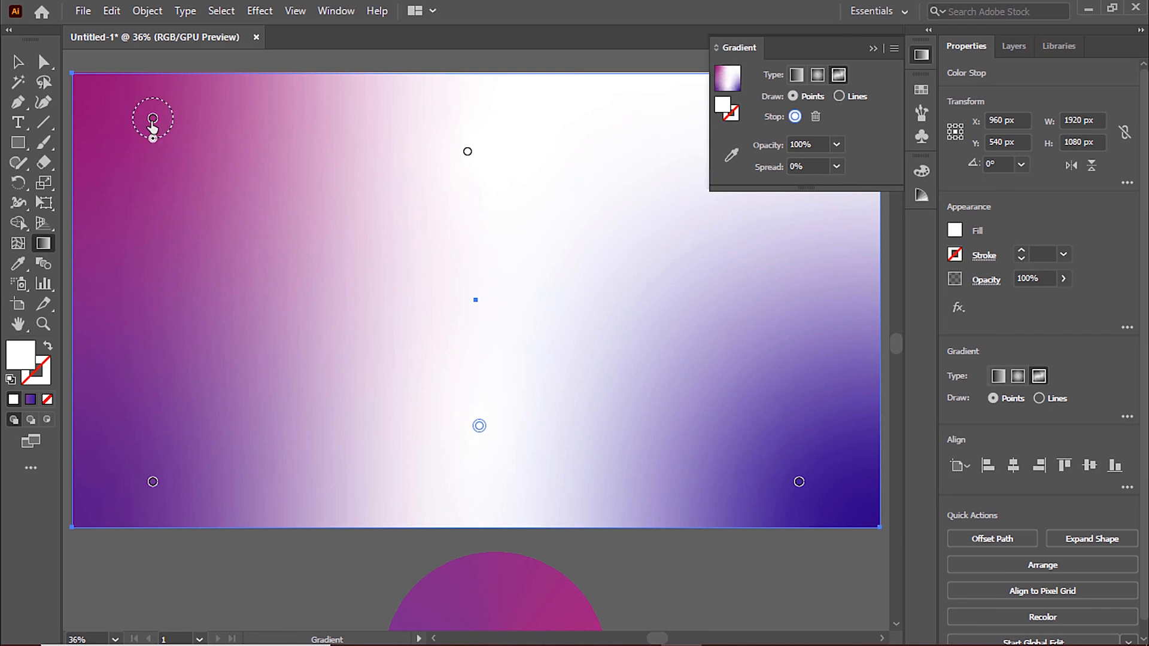
{"action": "left_click_drag", "start_coordinate": [152, 118], "coordinate": [192, 158]}
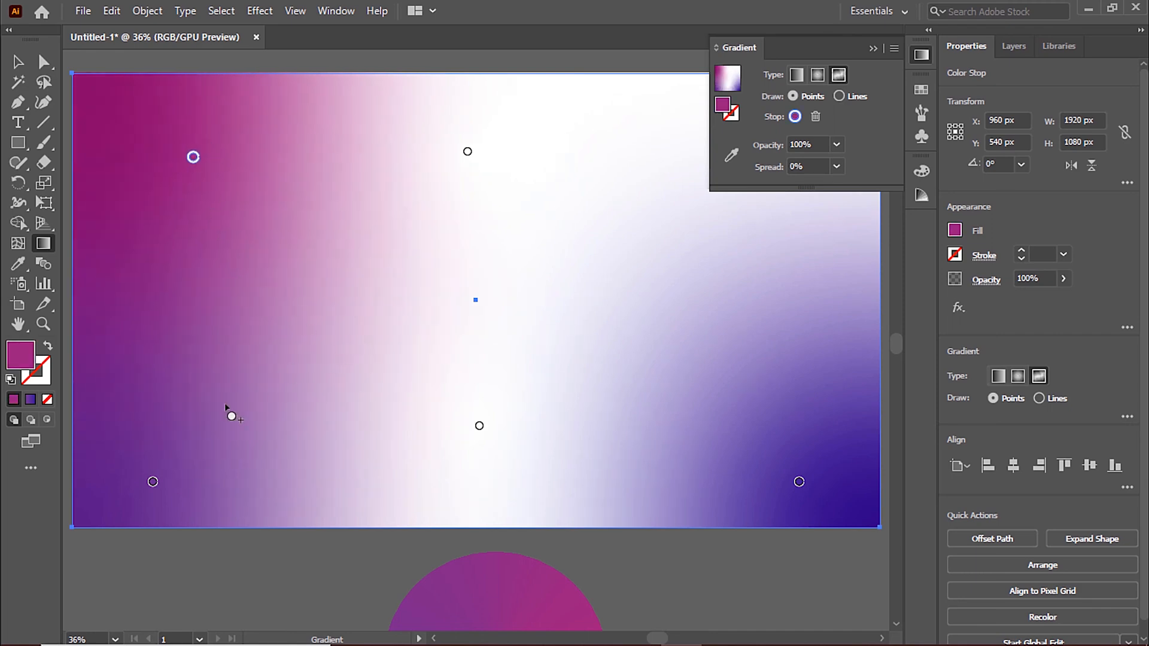
{"action": "left_click_drag", "start_coordinate": [153, 483], "coordinate": [207, 464]}
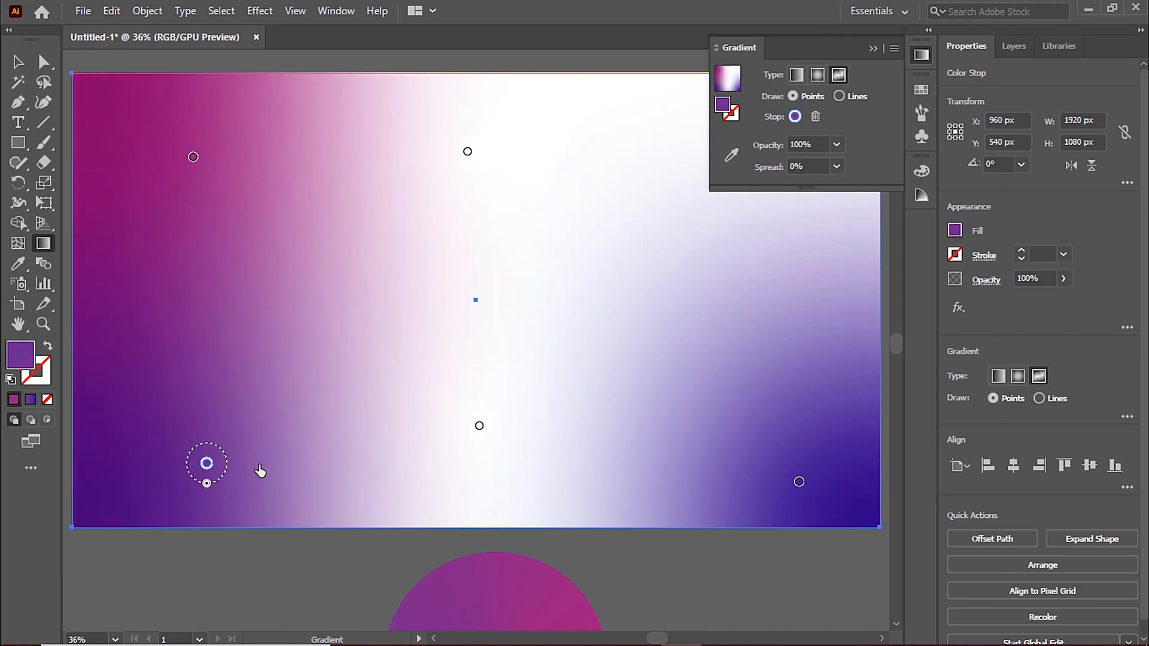
{"action": "left_click_drag", "start_coordinate": [794, 483], "coordinate": [698, 464]}
{"action": "left_click", "coordinate": [873, 49]}
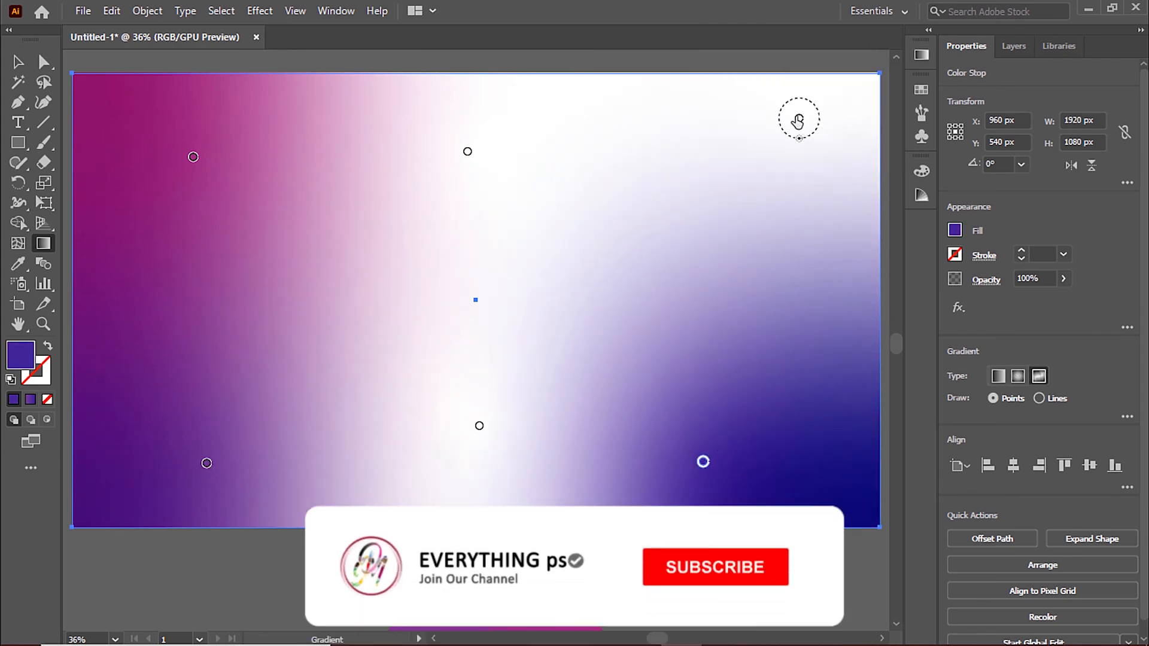
Step: Reposition the white color points, shifting the two upper ones toward the top edge and the lower one slightly down and right
{"action": "left_click_drag", "start_coordinate": [799, 120], "coordinate": [746, 89]}
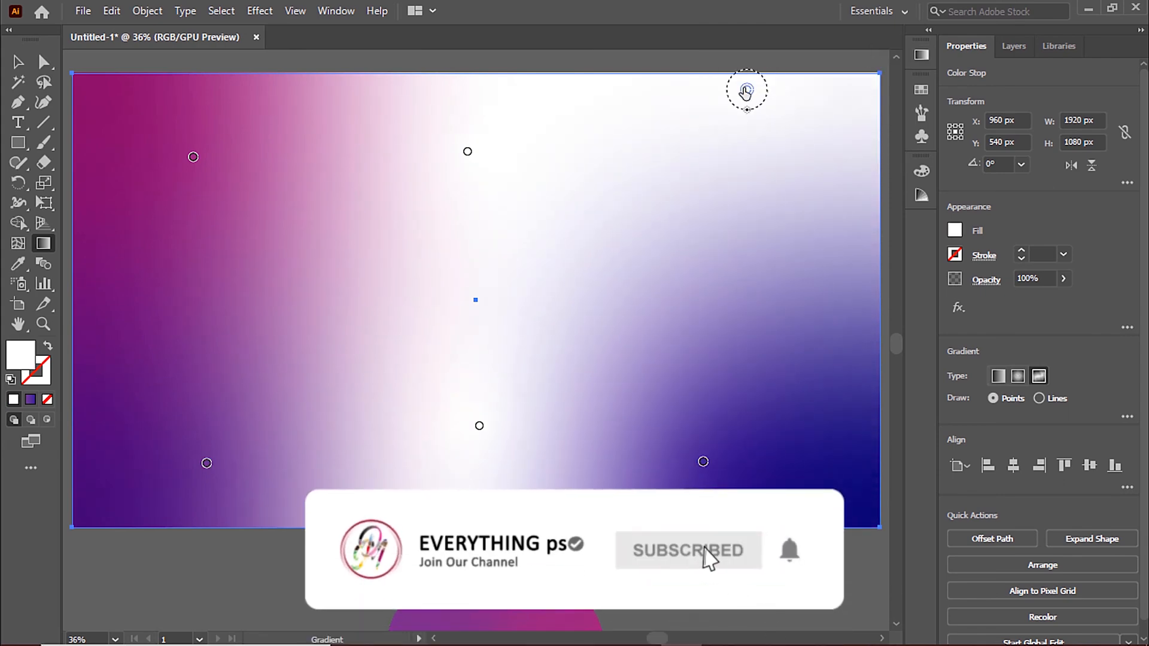
{"action": "left_click_drag", "start_coordinate": [468, 152], "coordinate": [415, 108]}
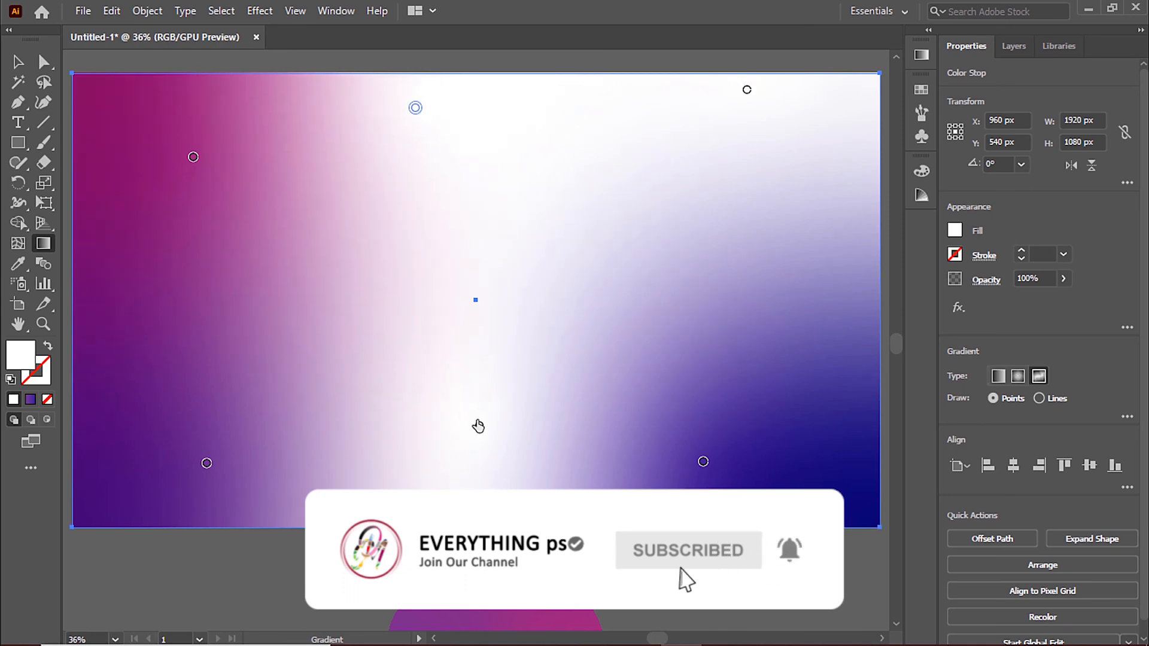
{"action": "left_click_drag", "start_coordinate": [479, 425], "coordinate": [510, 439]}
Step: Move the circle group back up to the center of the artboard
{"action": "scroll", "coordinate": [608, 577], "scroll_direction": "down", "scroll_amount": 2}
{"action": "scroll", "coordinate": [608, 578], "scroll_direction": "down", "scroll_amount": 9}
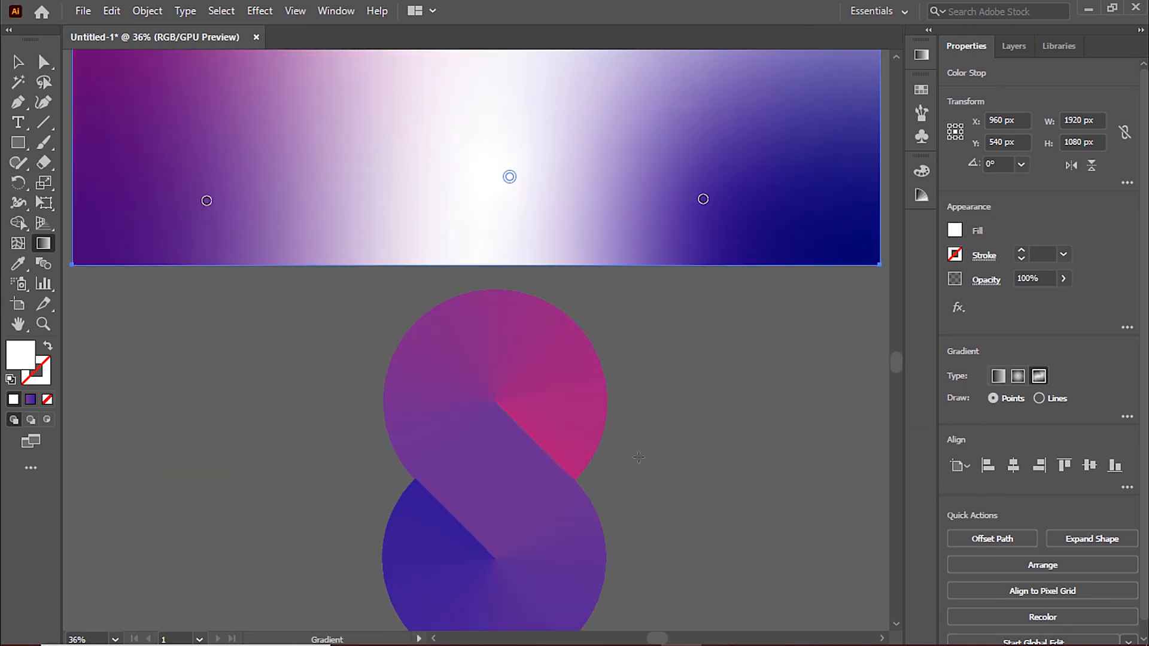
{"action": "scroll", "coordinate": [638, 459], "scroll_direction": "up", "scroll_amount": 3}
{"action": "scroll", "coordinate": [638, 457], "scroll_direction": "down", "scroll_amount": 2}
{"action": "scroll", "coordinate": [639, 457], "scroll_direction": "down", "scroll_amount": 1}
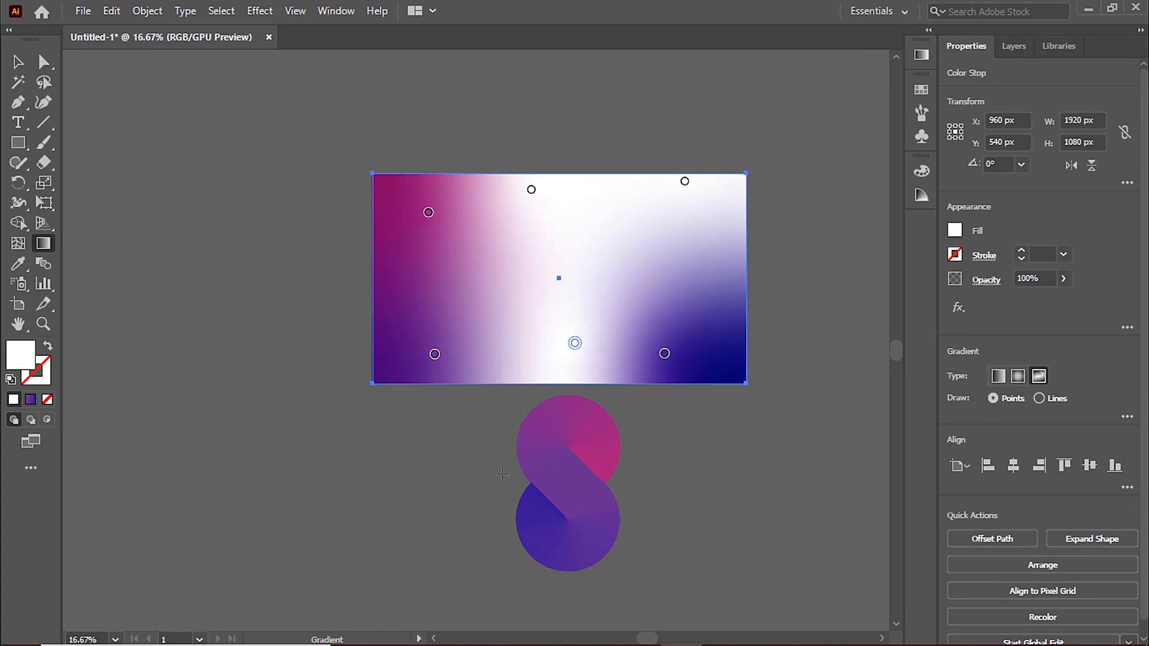
{"action": "key", "text": "v"}
{"action": "left_click_drag", "start_coordinate": [618, 431], "coordinate": [606, 233]}
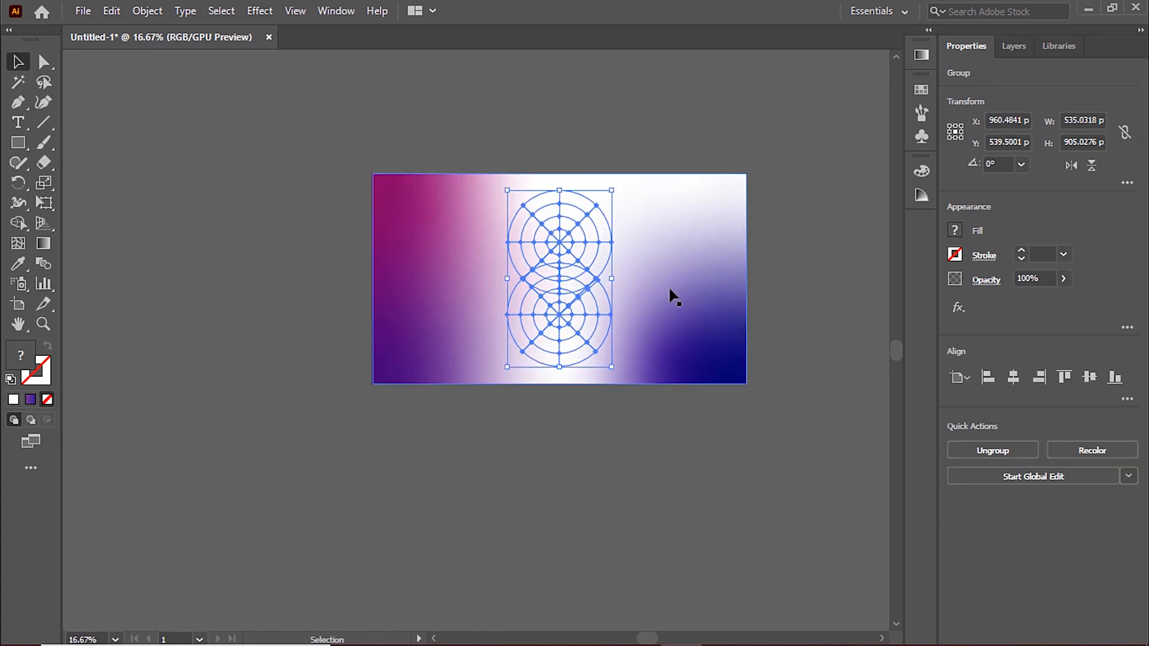
Step: Send the gradient background rectangle behind the circle group with the artboard fitted to the window
{"action": "left_click", "coordinate": [621, 495]}
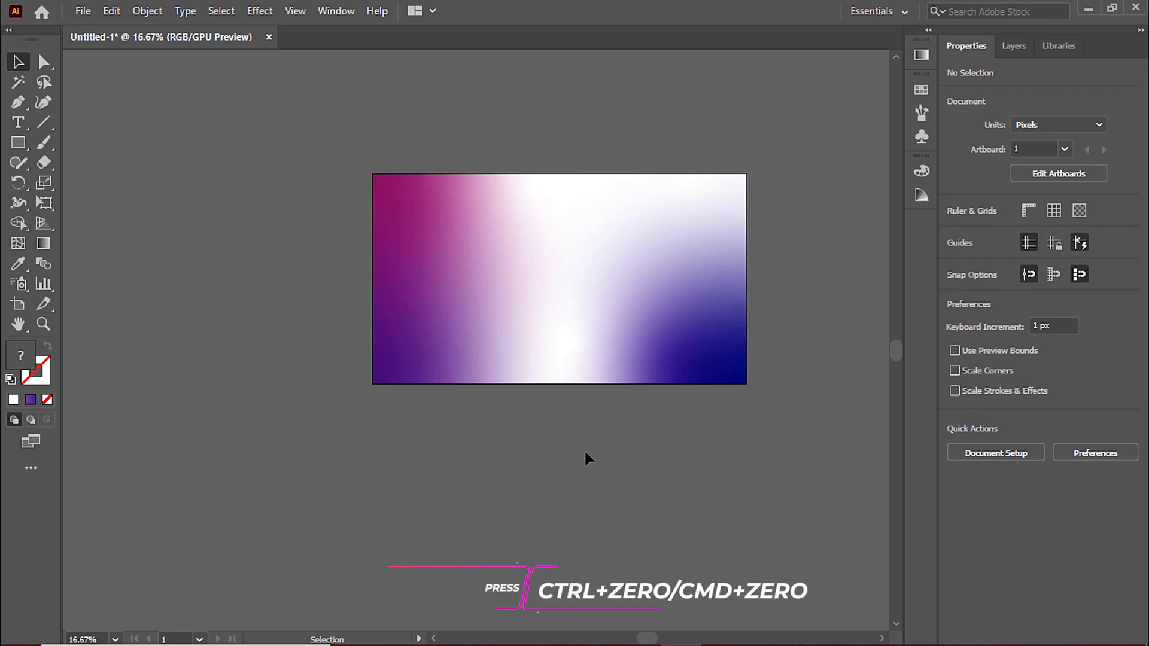
{"action": "key", "text": "ctrl+0"}
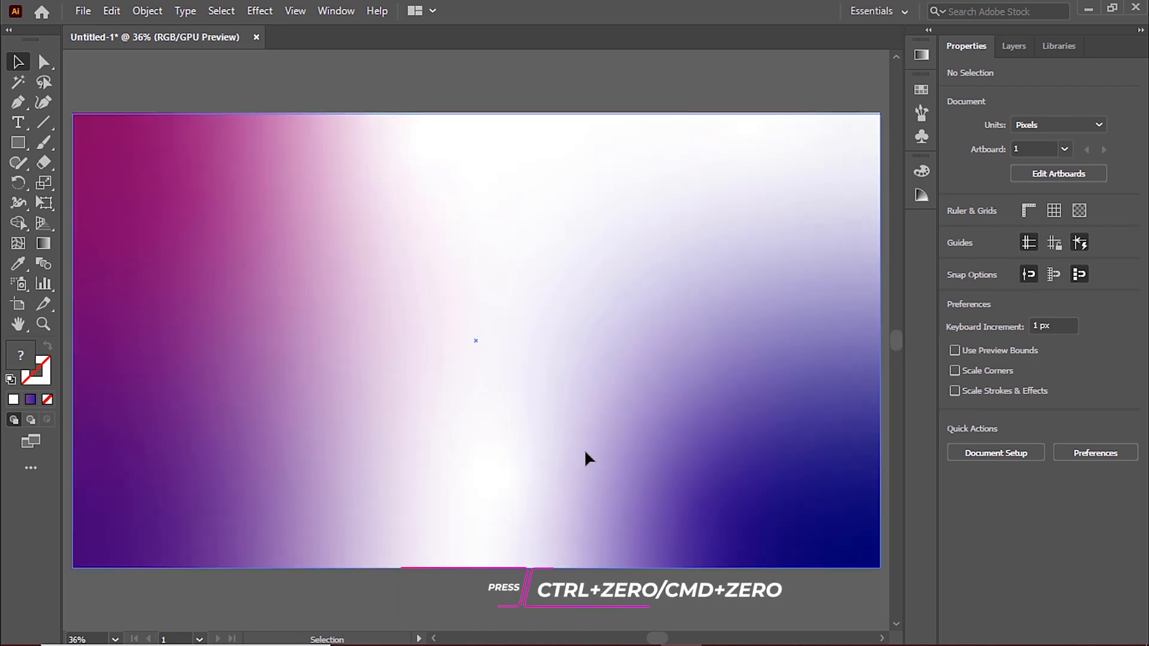
{"action": "left_click", "coordinate": [272, 256]}
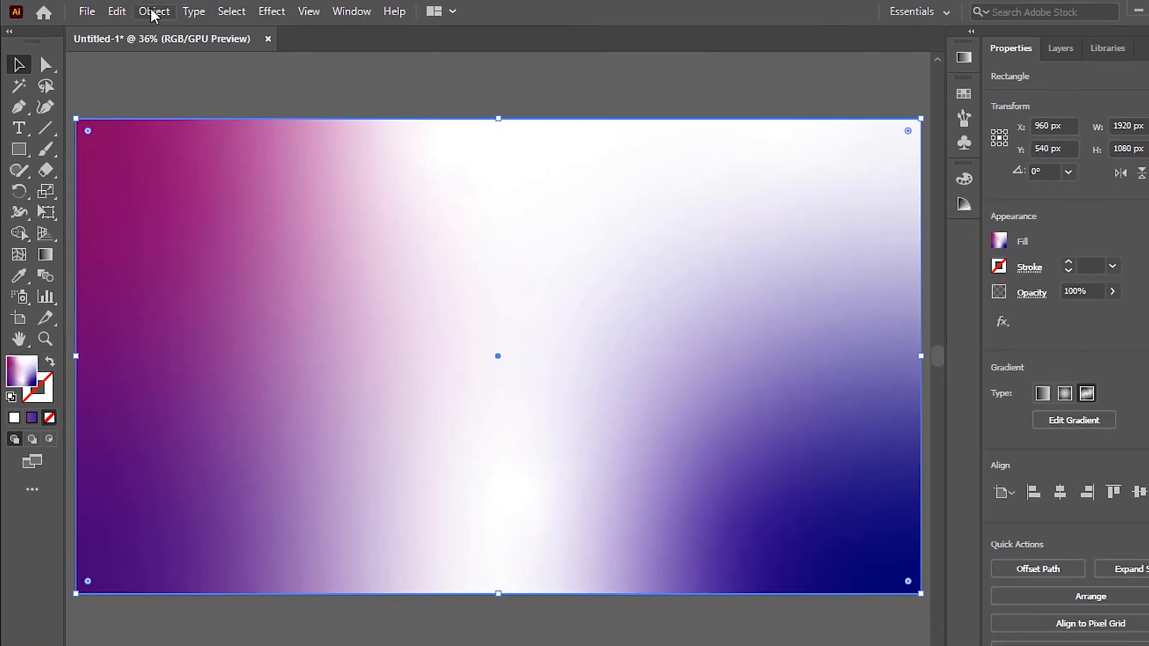
{"action": "left_click", "coordinate": [147, 10]}
{"action": "mouse_move", "coordinate": [322, 51]}
{"action": "left_click", "coordinate": [649, 144]}
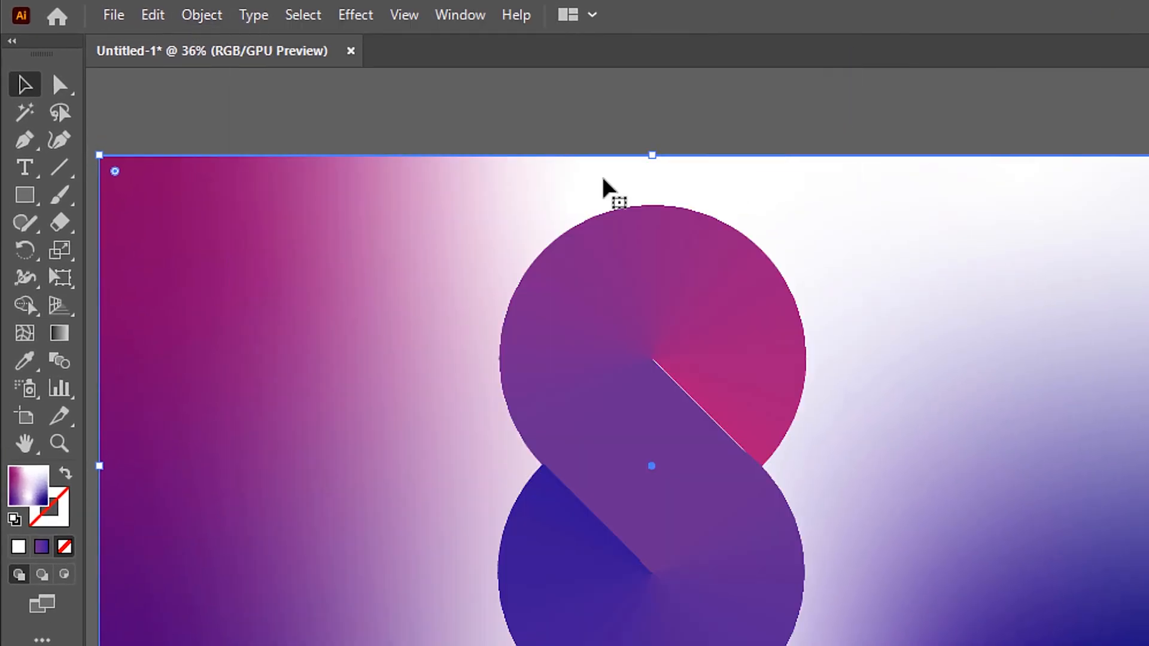
Step: Lock the selected gradient background rectangle
{"action": "left_click", "coordinate": [202, 15]}
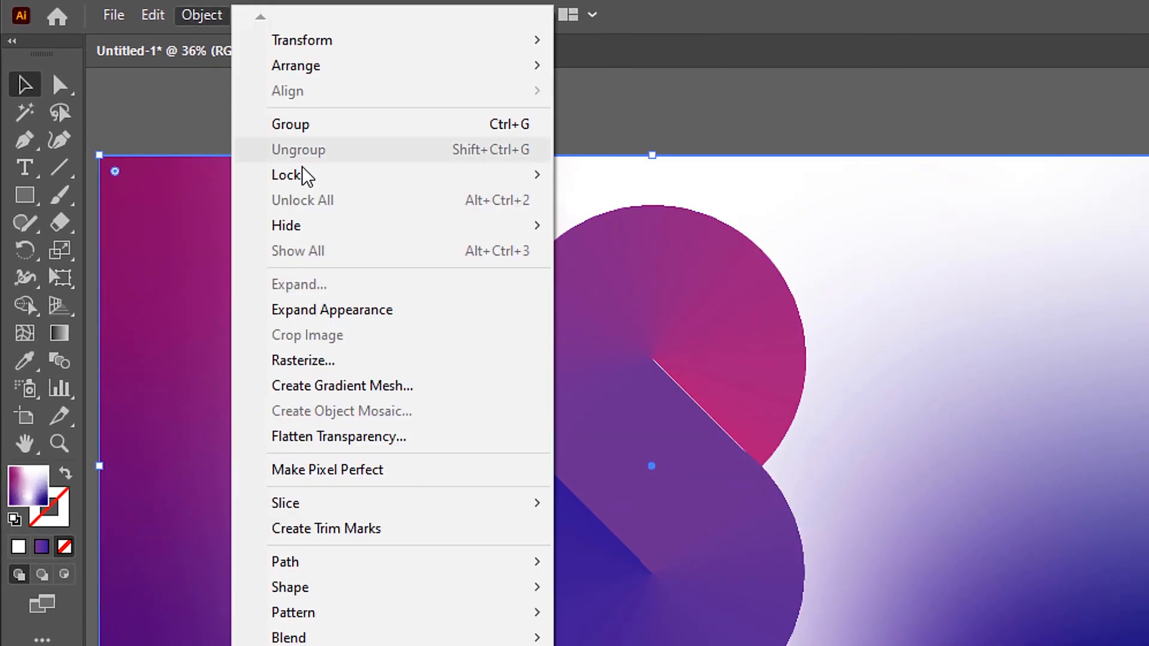
{"action": "mouse_move", "coordinate": [333, 183]}
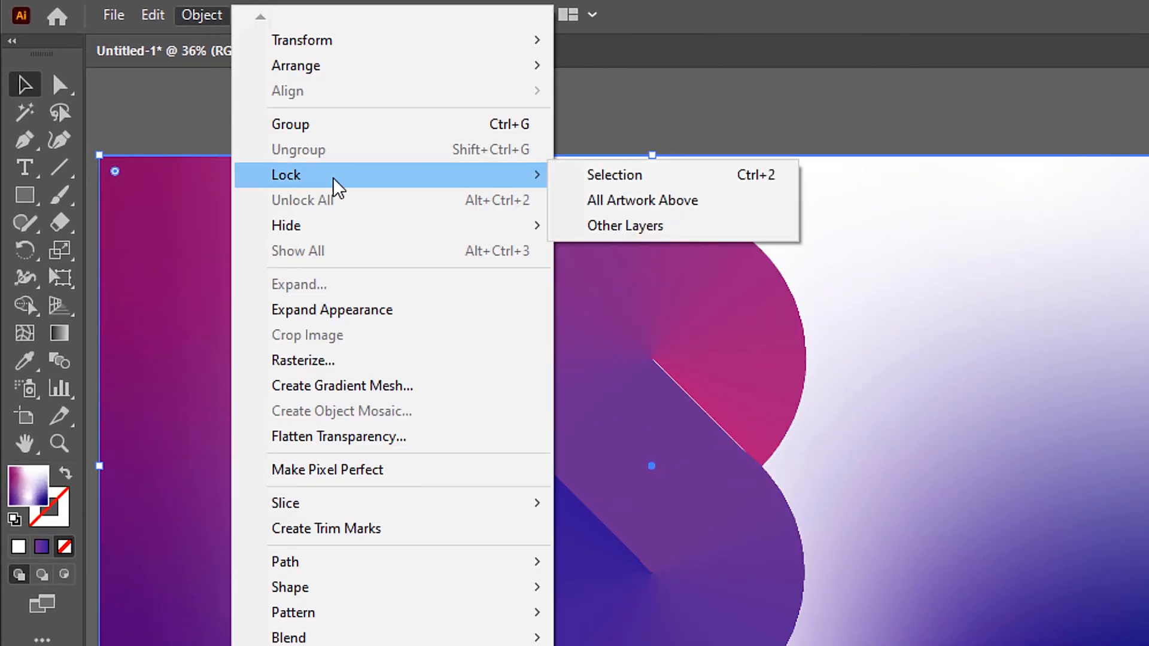
{"action": "left_click", "coordinate": [616, 174]}
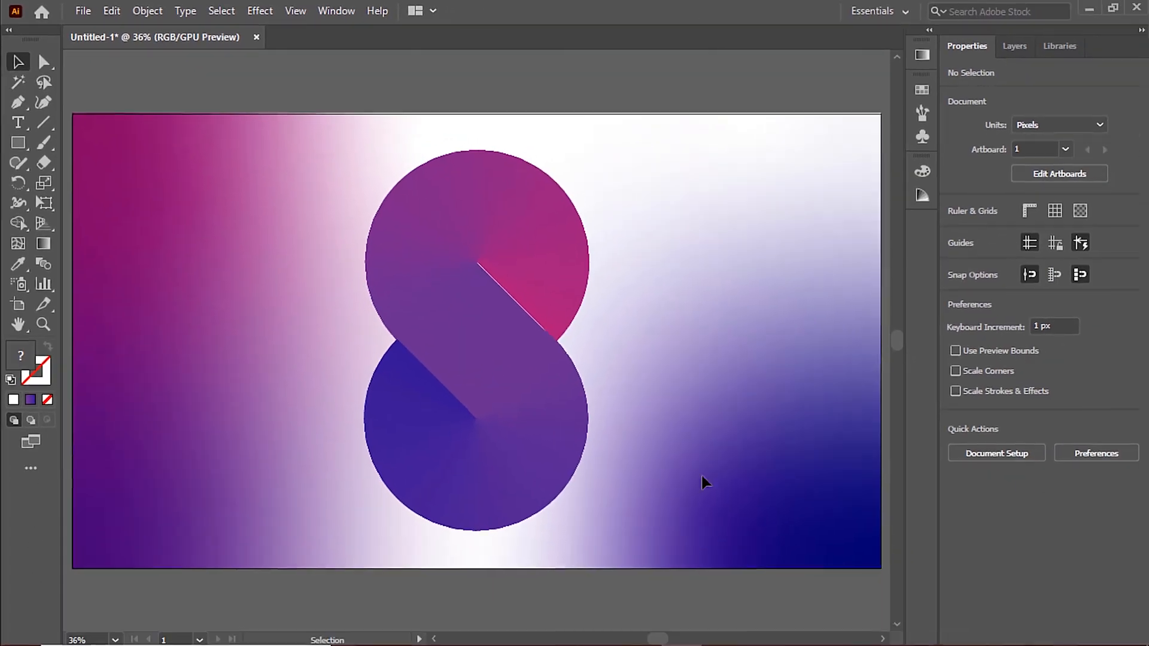
Step: Add the vertical text "MD" over the middle of the circles and set its size to 84 pt
{"action": "scroll", "coordinate": [945, 634], "scroll_direction": "down", "scroll_amount": 2}
{"action": "scroll", "coordinate": [706, 474], "scroll_direction": "up", "scroll_amount": 1}
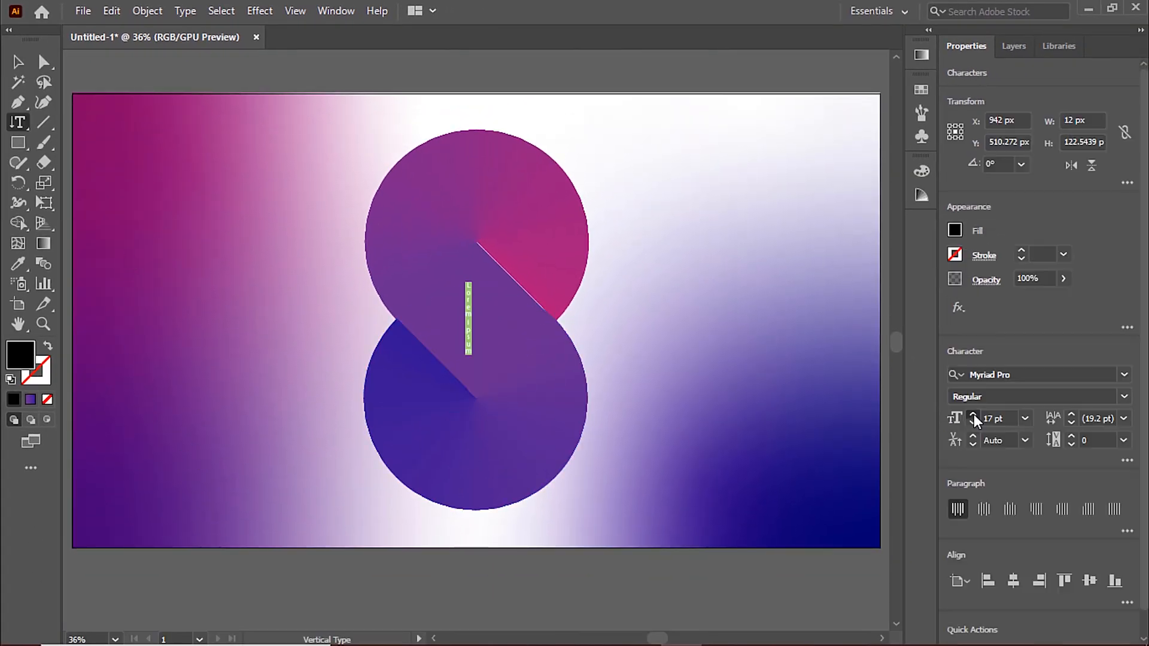
{"action": "left_click", "coordinate": [973, 415]}
{"action": "key", "text": "BackSpace"}
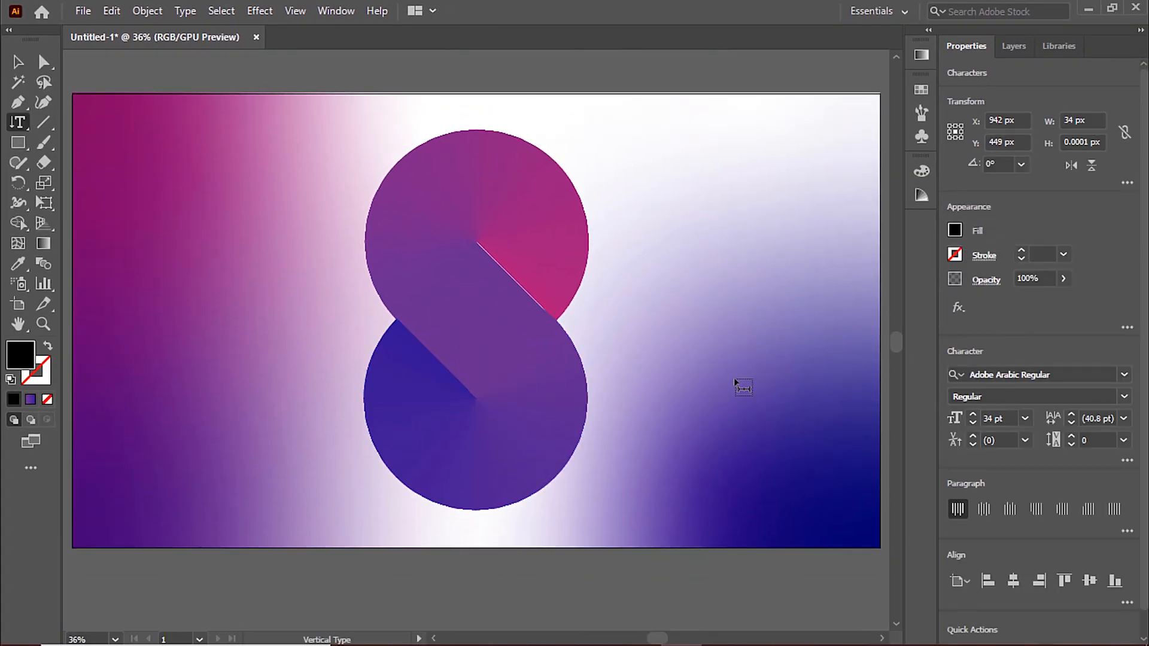
{"action": "key", "text": "ctrl+a"}
{"action": "left_click", "coordinate": [973, 414]}
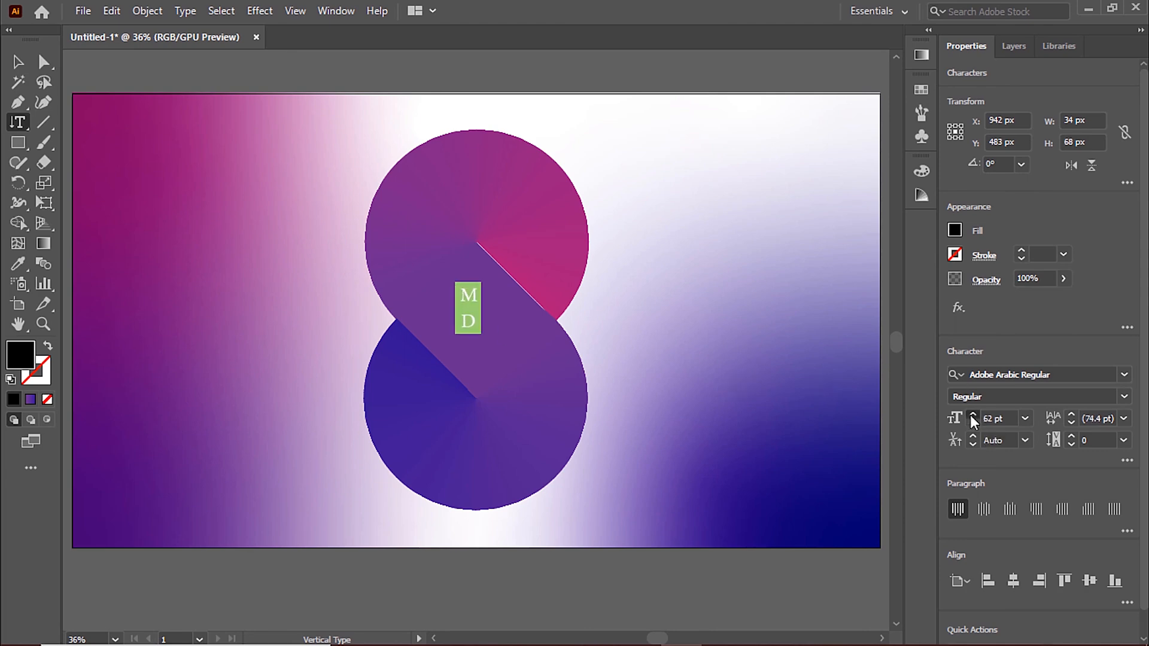
Step: Try different fonts on the "MD" text, including Times New Roman, and set it to Sharoe
{"action": "left_click", "coordinate": [1075, 375]}
{"action": "scroll", "coordinate": [1075, 375], "scroll_direction": "down", "scroll_amount": 10}
{"action": "scroll", "coordinate": [1075, 374], "scroll_direction": "down", "scroll_amount": 8}
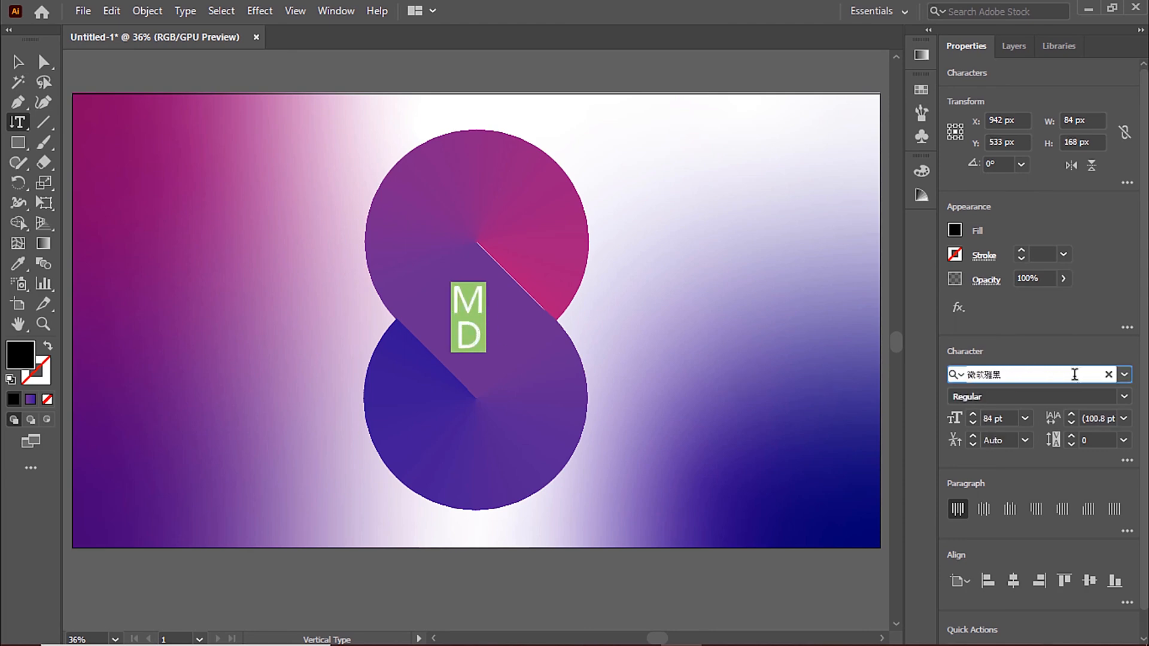
{"action": "scroll", "coordinate": [1075, 374], "scroll_direction": "up", "scroll_amount": 8}
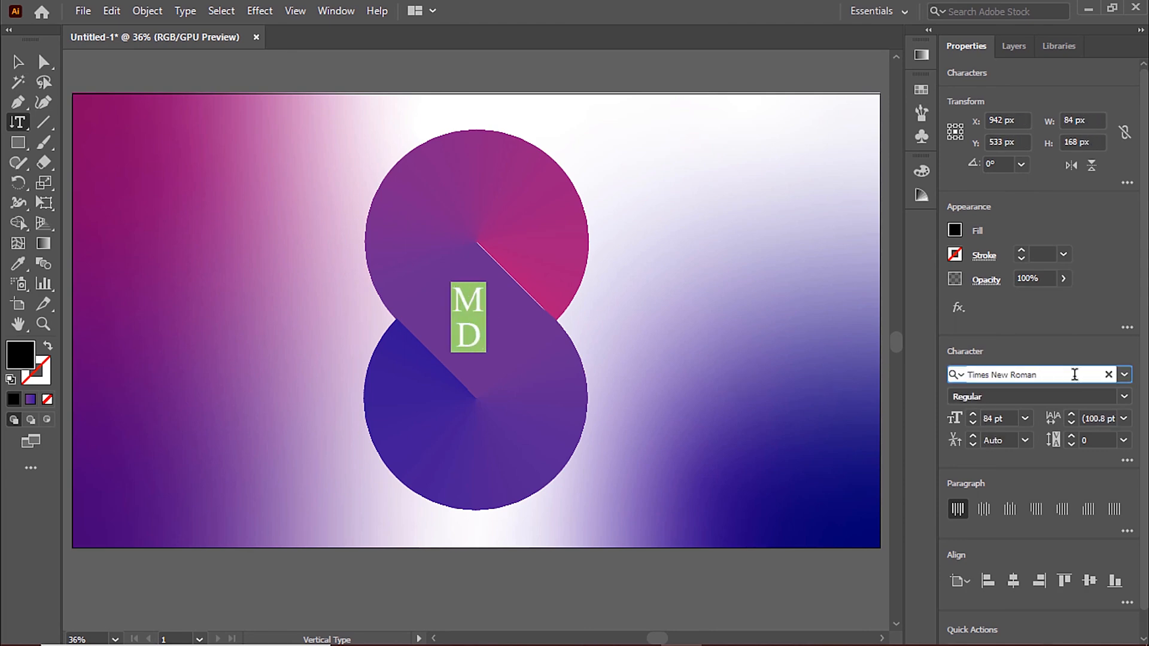
{"action": "scroll", "coordinate": [1075, 375], "scroll_direction": "up", "scroll_amount": 5}
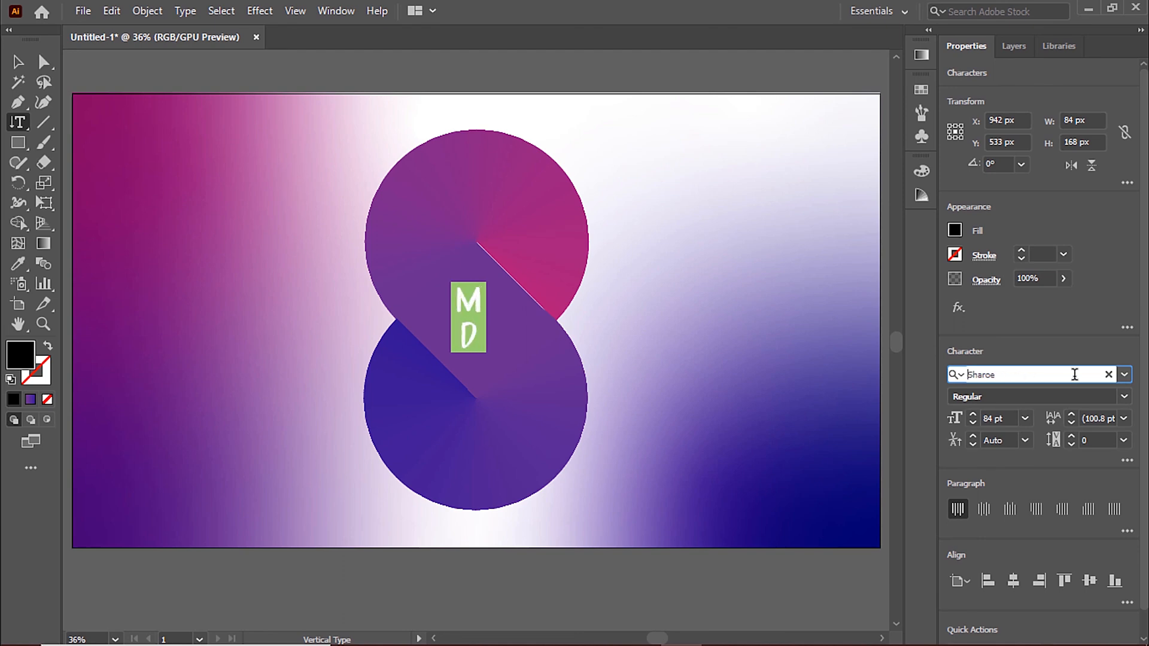
{"action": "key", "text": "Escape"}
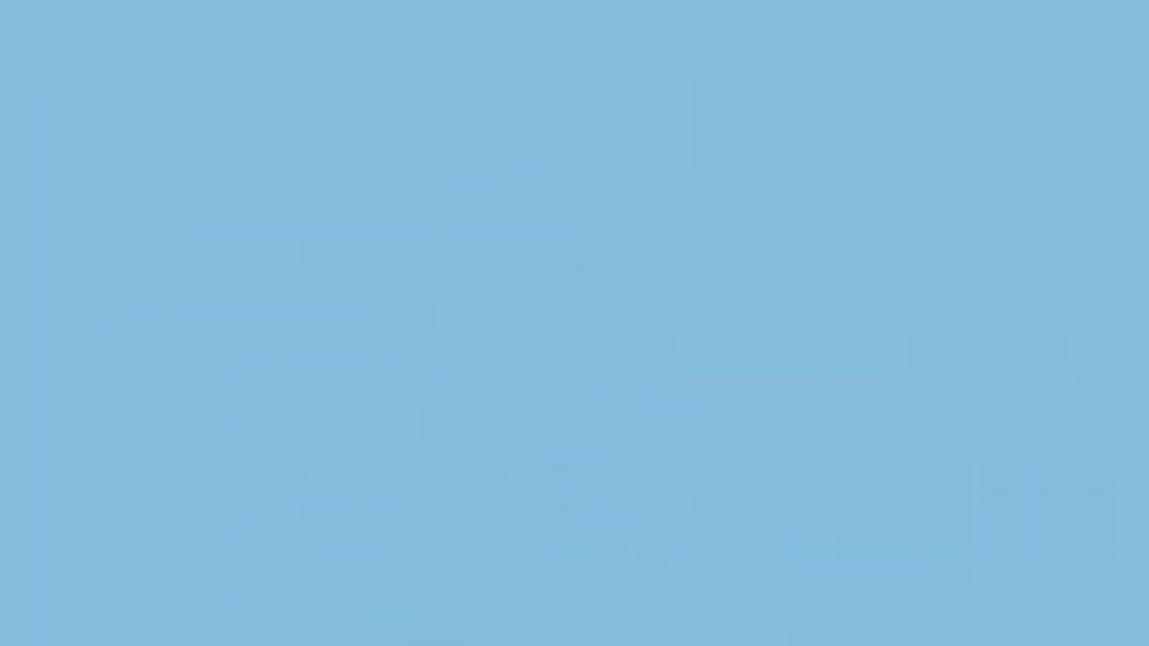